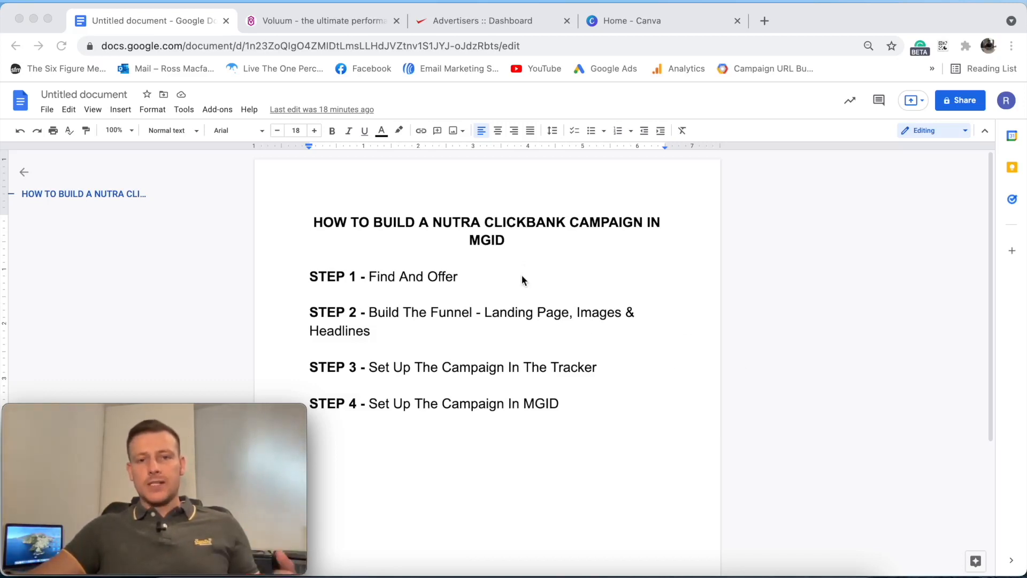
pyautogui.click(373, 247)
pyautogui.click(371, 280)
pyautogui.moveTo(378, 276); pyautogui.dragTo(528, 274)
pyautogui.doubleClick(581, 265)
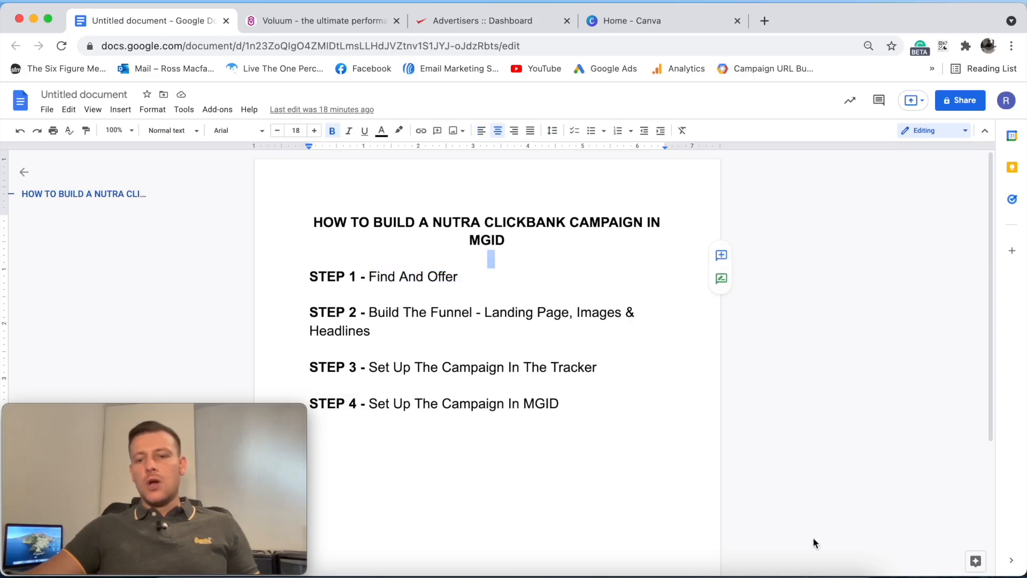
# - Switch to the ClickBank browser window, open the Marketplace and search with no keyword to list all products
pyautogui.click(819, 574)
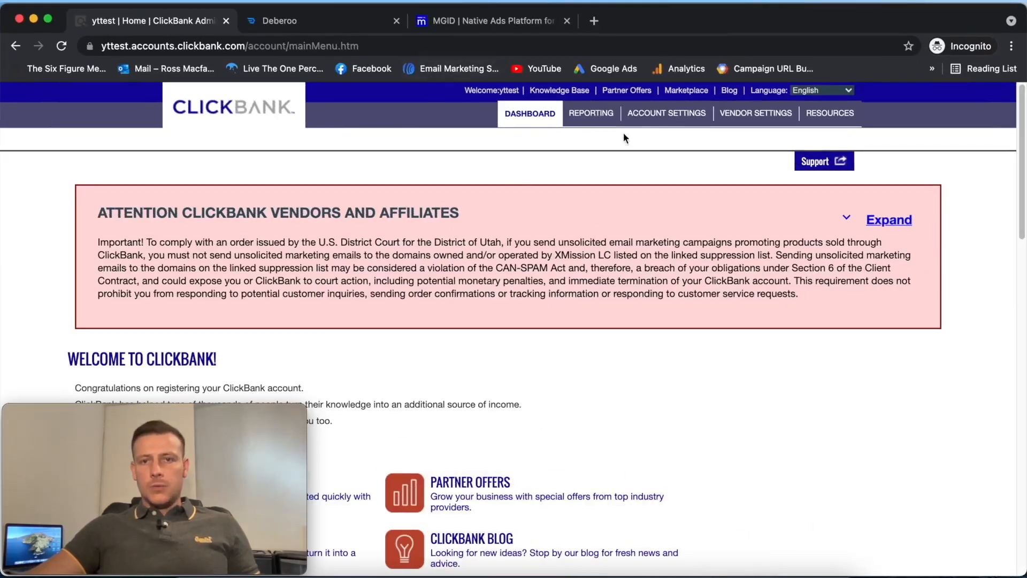
pyautogui.click(685, 91)
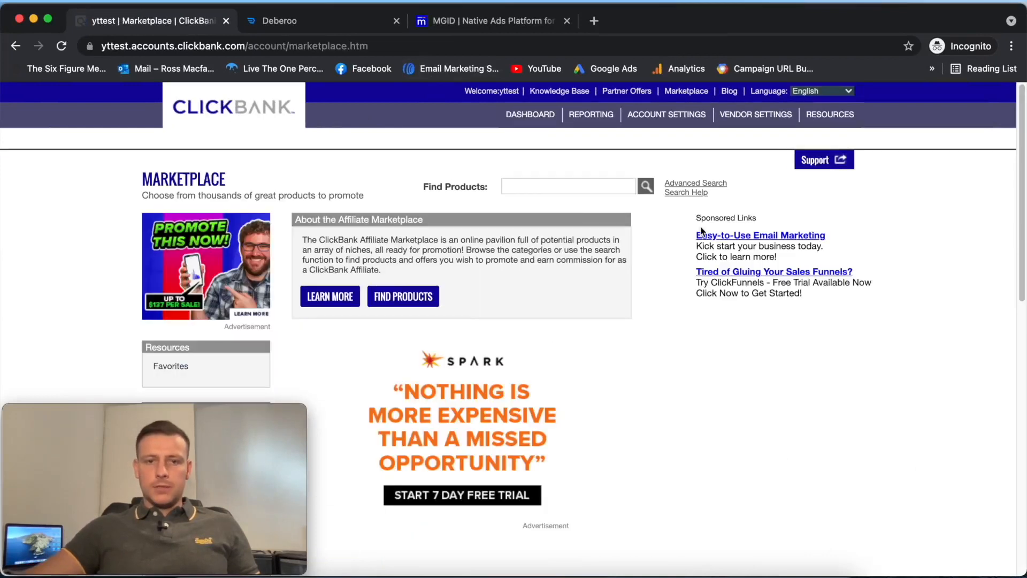
pyautogui.click(646, 185)
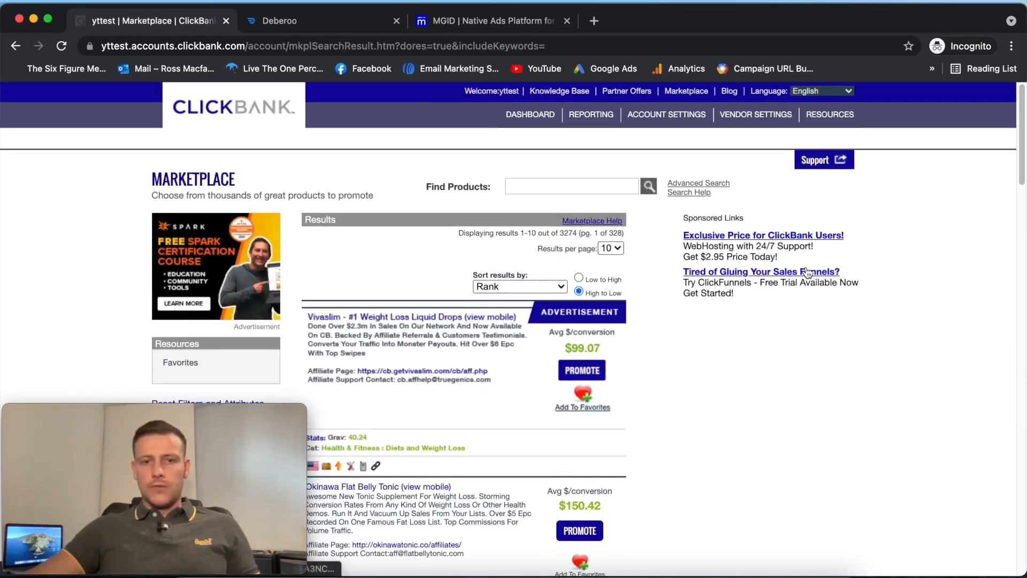
# - Sort the marketplace results by Gravity
pyautogui.scroll(-1, 807, 299)
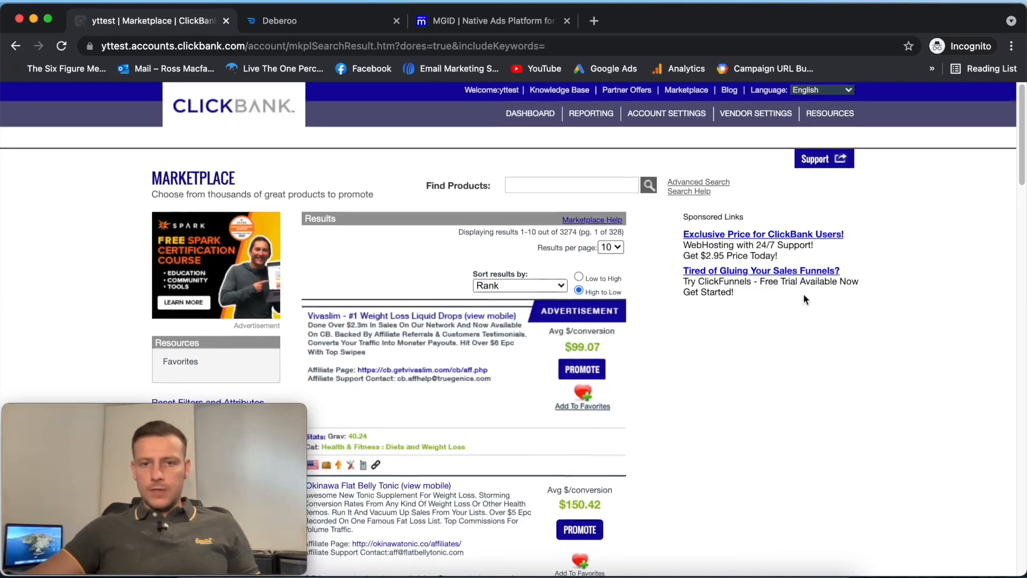
pyautogui.click(509, 267)
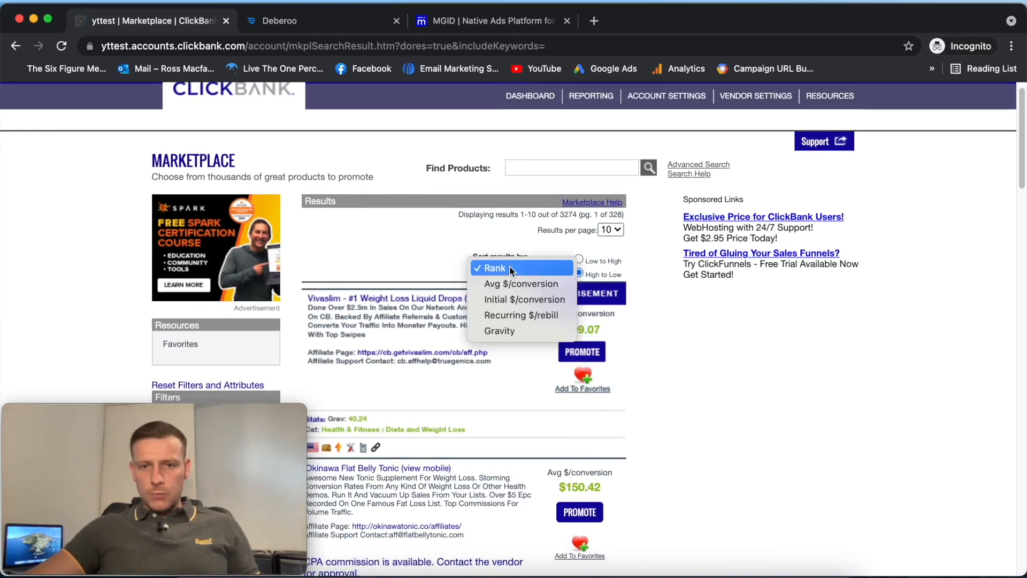
pyautogui.click(509, 332)
# - Set the minimum of the Avg $/conversion filter to $100
pyautogui.scroll(-6, 597, 262)
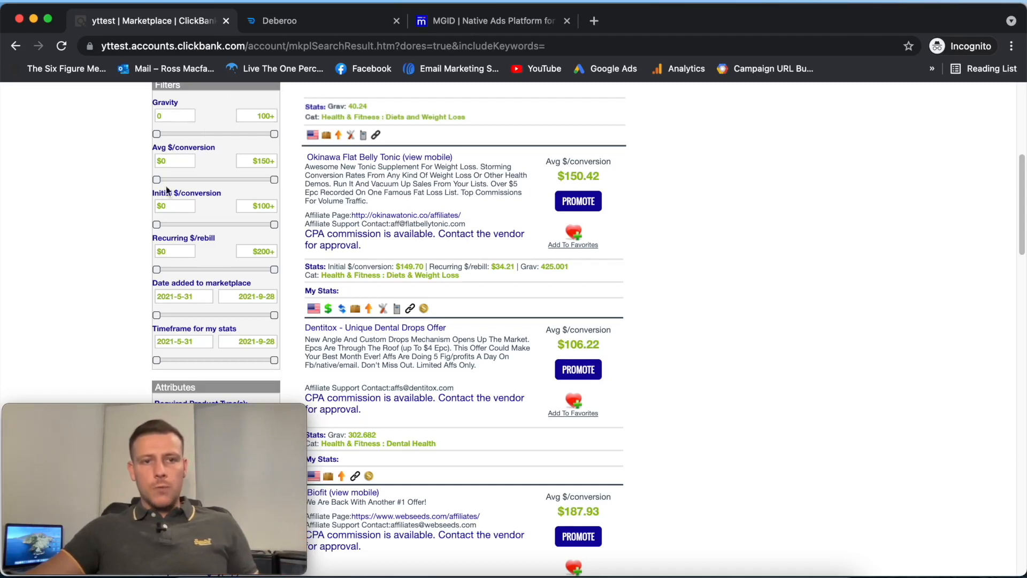
pyautogui.moveTo(156, 179); pyautogui.dragTo(218, 188)
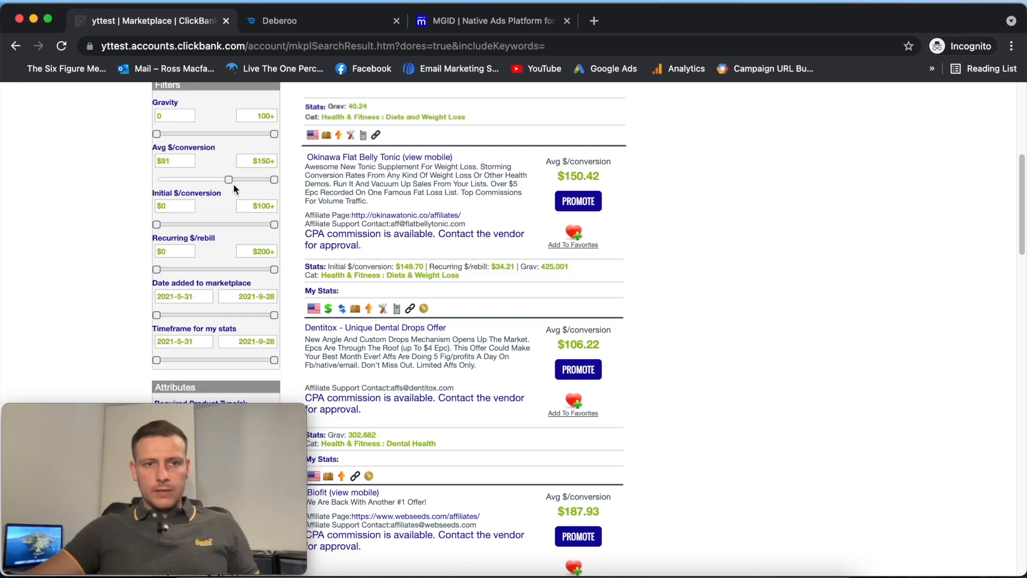
pyautogui.moveTo(238, 190); pyautogui.dragTo(239, 185)
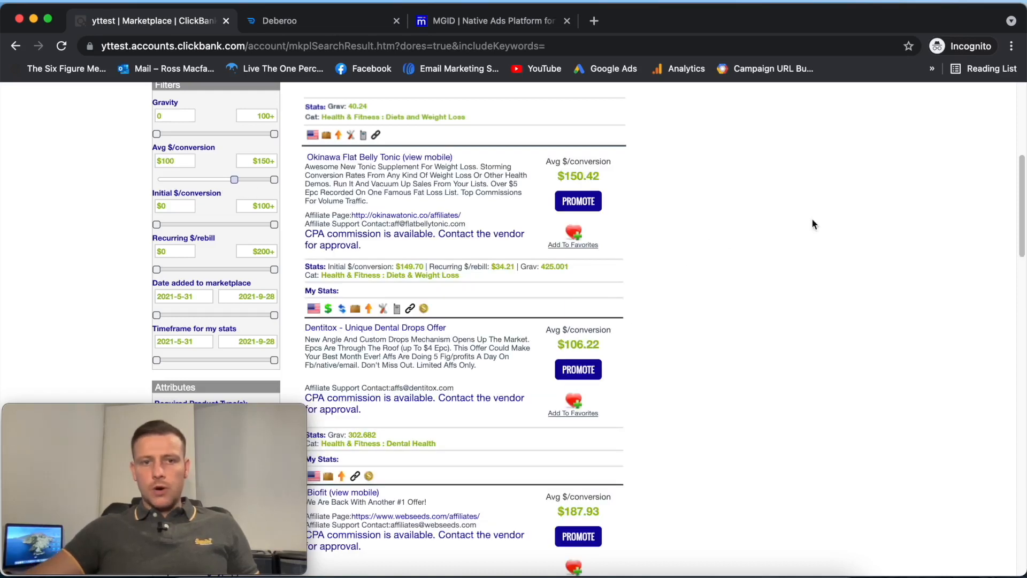
# - Find the Biofit offer in the marketplace results and open its sales page
pyautogui.scroll(-10, 709, 211)
pyautogui.scroll(-4, 709, 213)
pyautogui.scroll(-3, 710, 213)
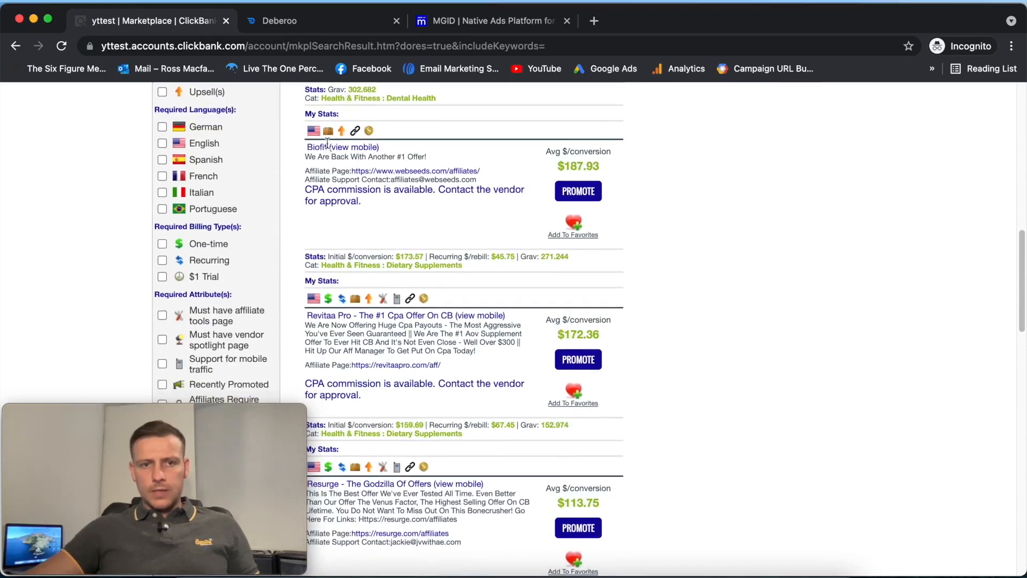
pyautogui.click(323, 147)
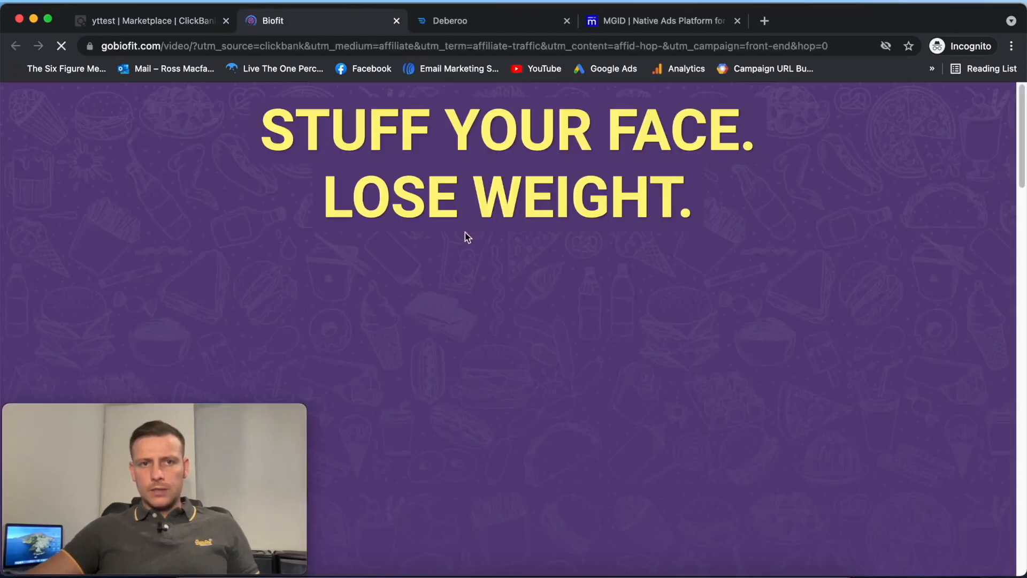
# - Examine the Biofit sales page and its headline, and compare it with the offer's marketplace listing
pyautogui.scroll(-1, 677, 215)
pyautogui.scroll(-10, 677, 217)
pyautogui.scroll(11, 678, 219)
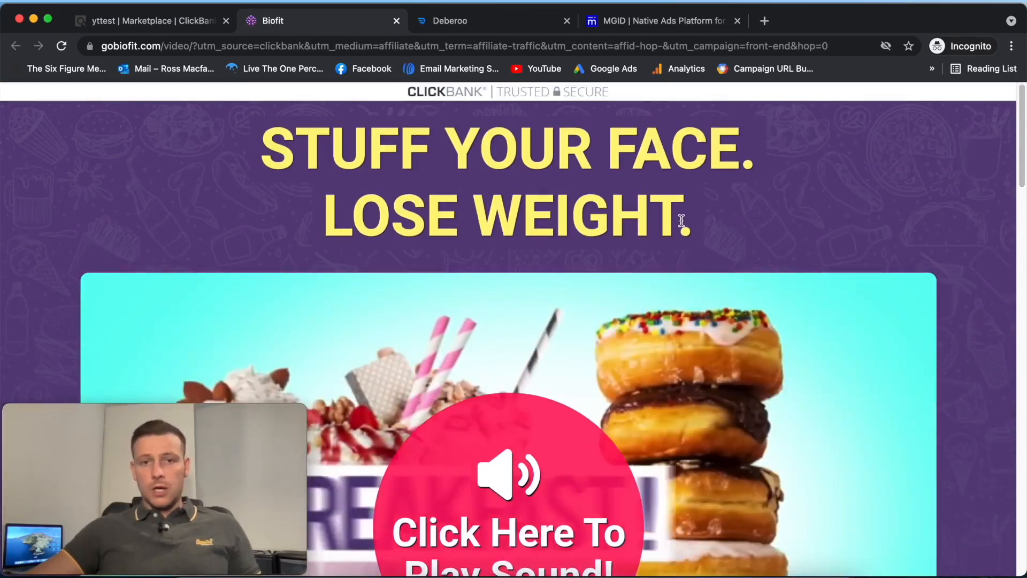
pyautogui.moveTo(260, 128); pyautogui.dragTo(694, 225)
pyautogui.click(145, 23)
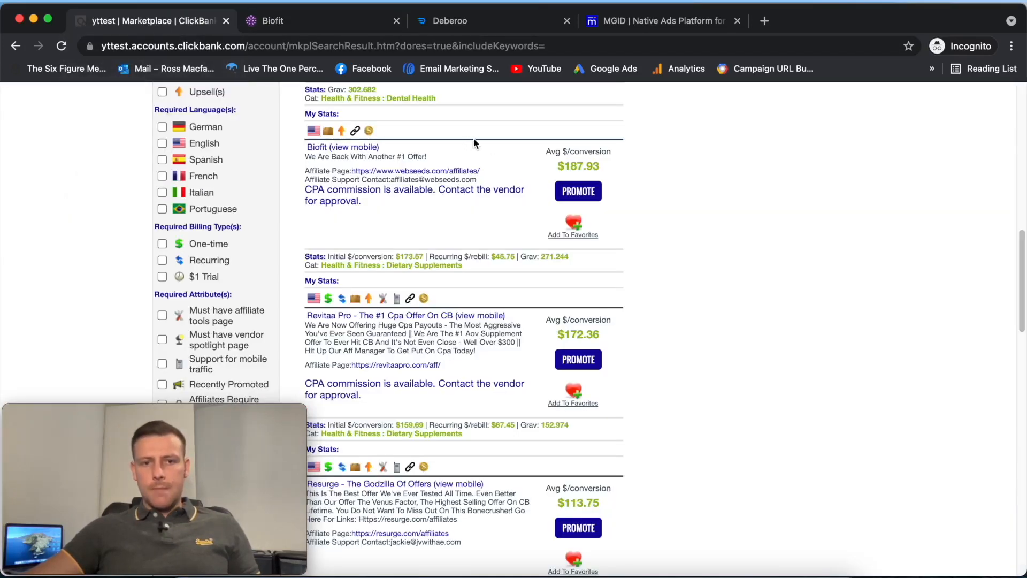
pyautogui.click(364, 21)
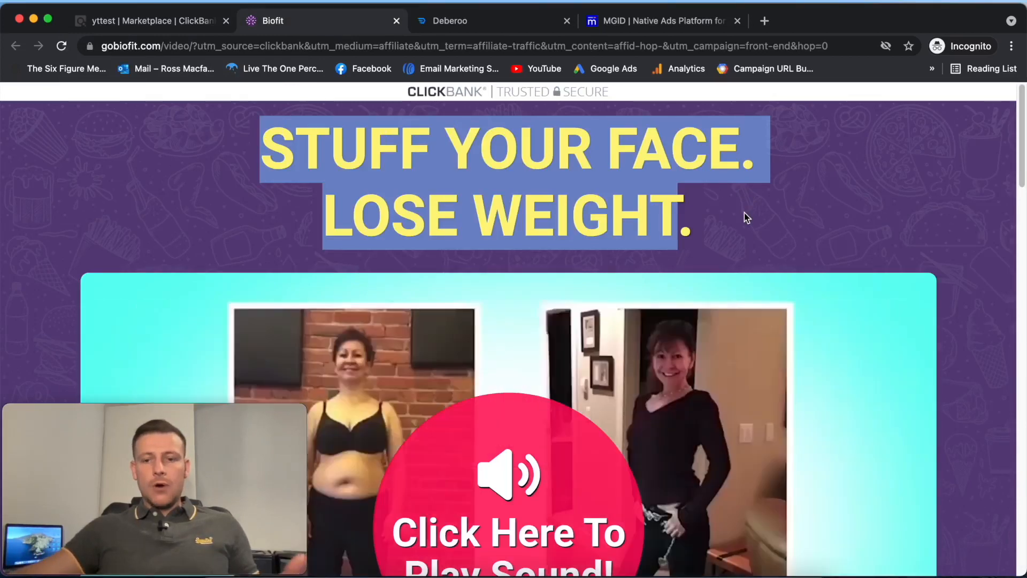
# - Return to the campaign outline document and review the offer, landing page, images and headlines points in Steps 1 and 2
pyautogui.click(33, 20)
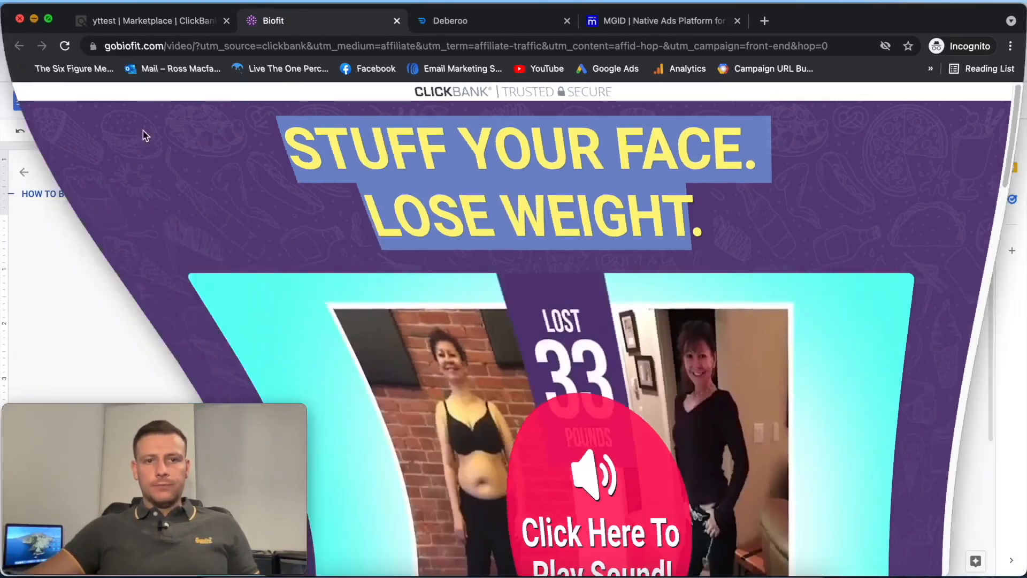
pyautogui.moveTo(370, 276); pyautogui.dragTo(504, 287)
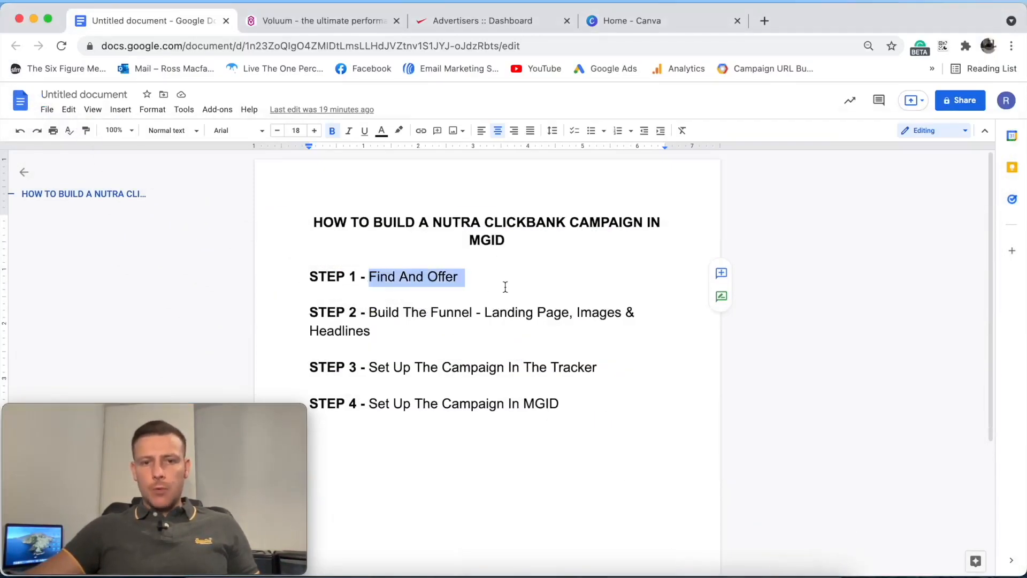
pyautogui.click(584, 280)
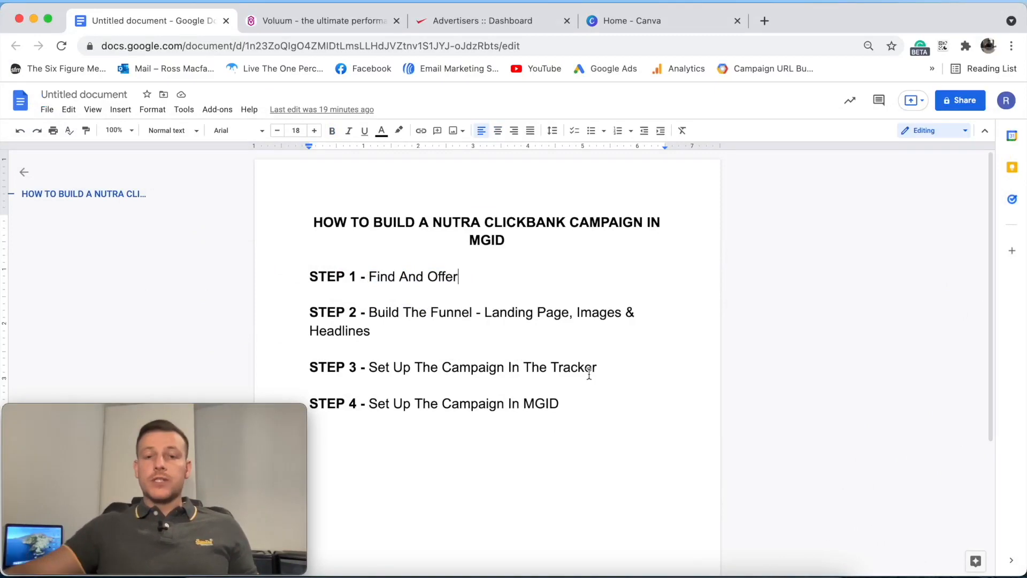
pyautogui.moveTo(481, 313); pyautogui.dragTo(622, 306)
pyautogui.click(575, 282)
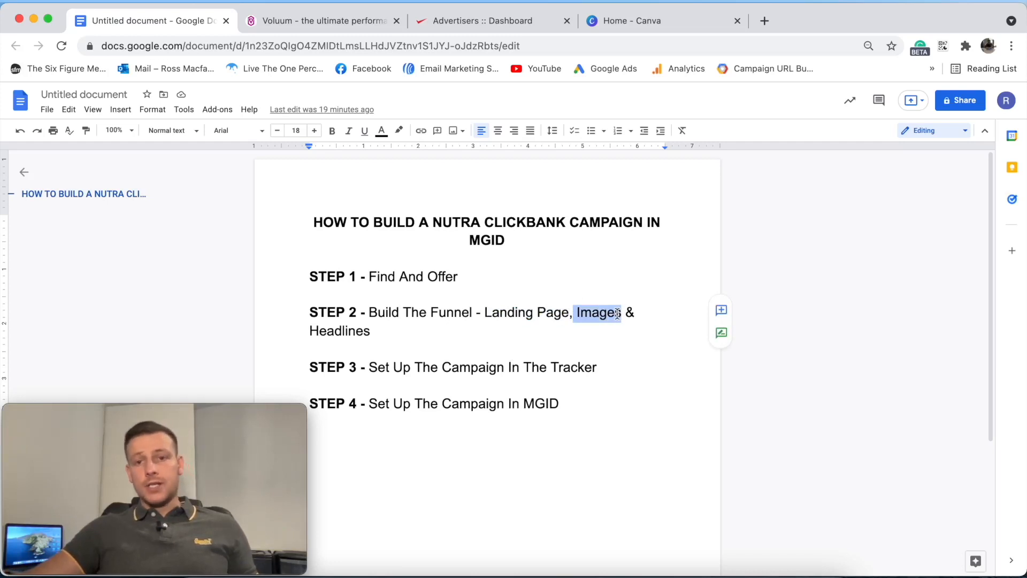
pyautogui.click(626, 276)
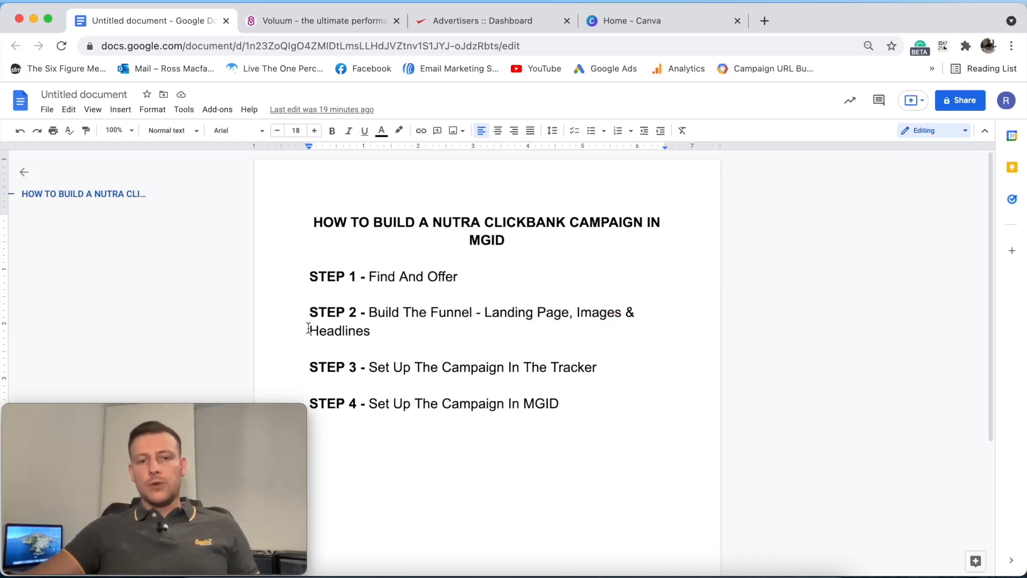
pyautogui.moveTo(310, 329); pyautogui.dragTo(379, 331)
pyautogui.click(412, 328)
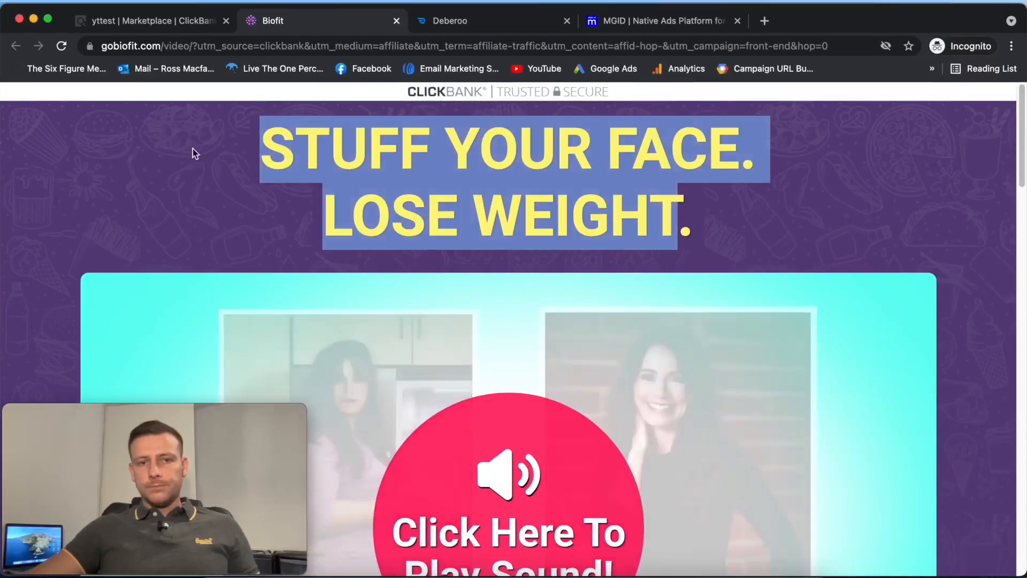
pyautogui.click(227, 155)
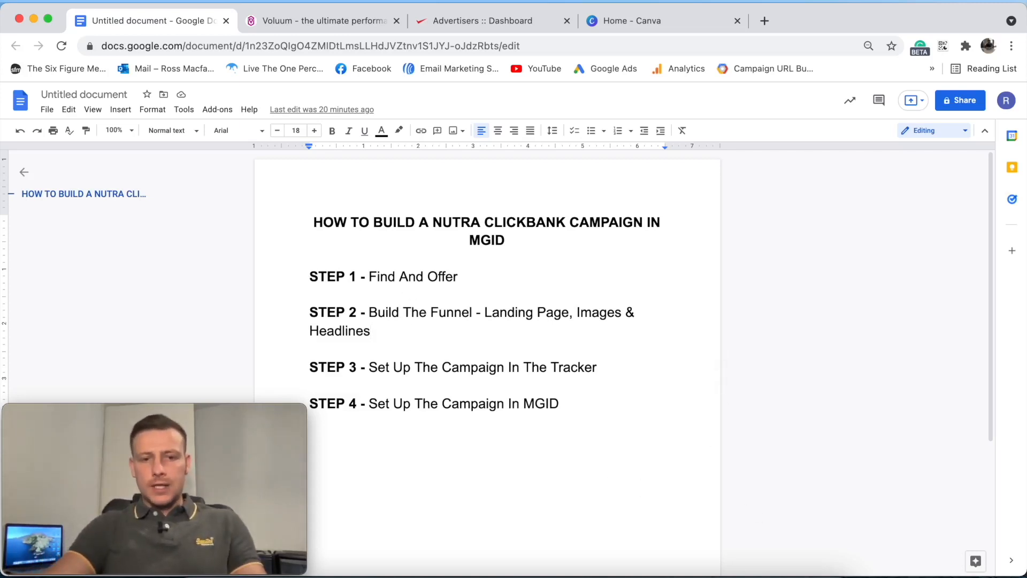
# - Add a new blank line below the Step 2 text and check the headline on the Biofit sales page
pyautogui.press('Return')
pyautogui.press('Return')
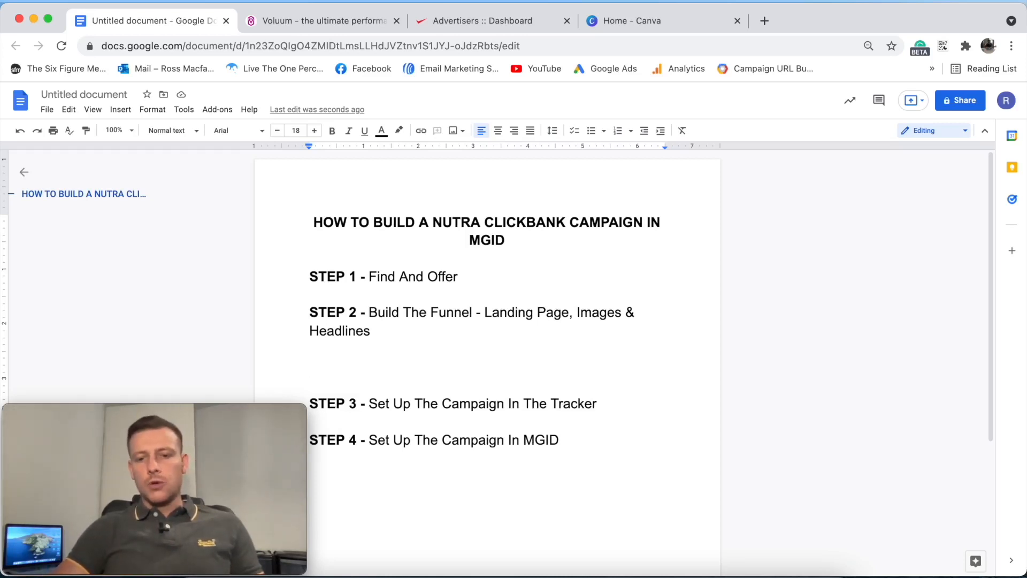
pyautogui.click(791, 576)
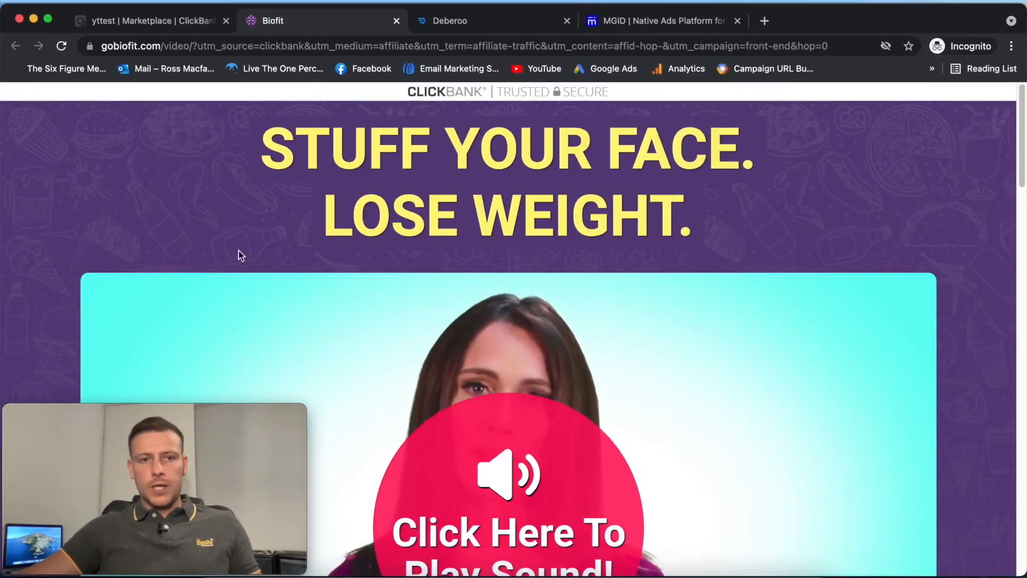
pyautogui.click(33, 20)
# - Write the draft headline "Stuff Of Your Face & Lose Weight (Simple Trick!)" on the blank line under Step 2
pyautogui.write('S')
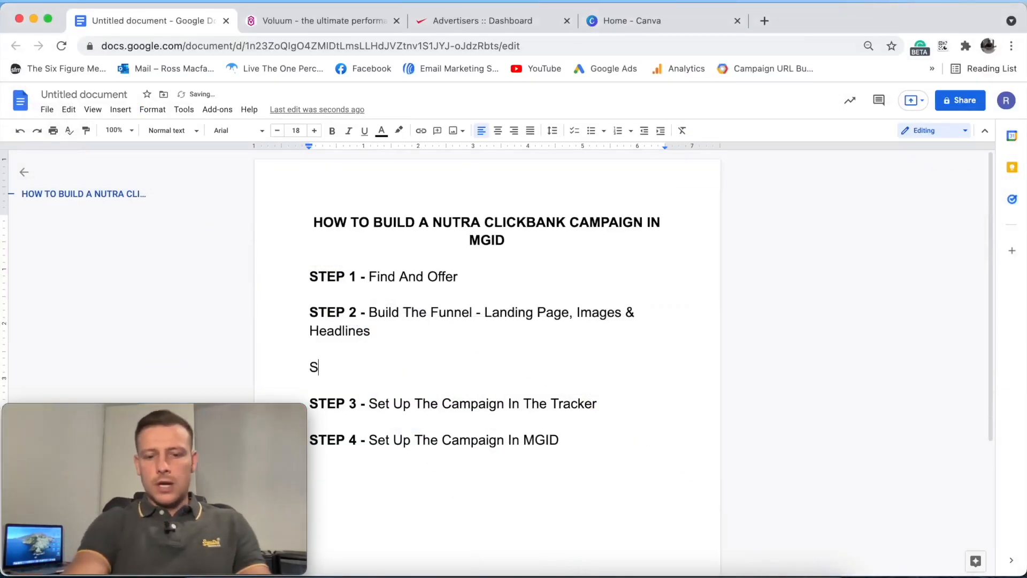
pyautogui.write('tuff Of Your Face A')
pyautogui.write('nd')
pyautogui.press('BackSpace')
pyautogui.press('BackSpace')
pyautogui.press('BackSpace')
pyautogui.press('BackSpace')
pyautogui.write('& ')
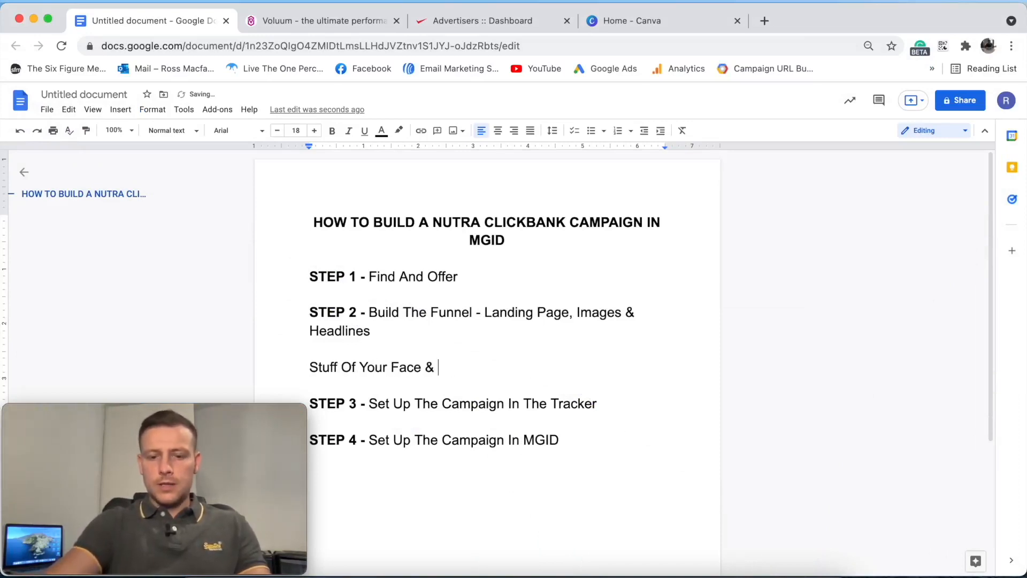
pyautogui.write('Lose Weight (Simp')
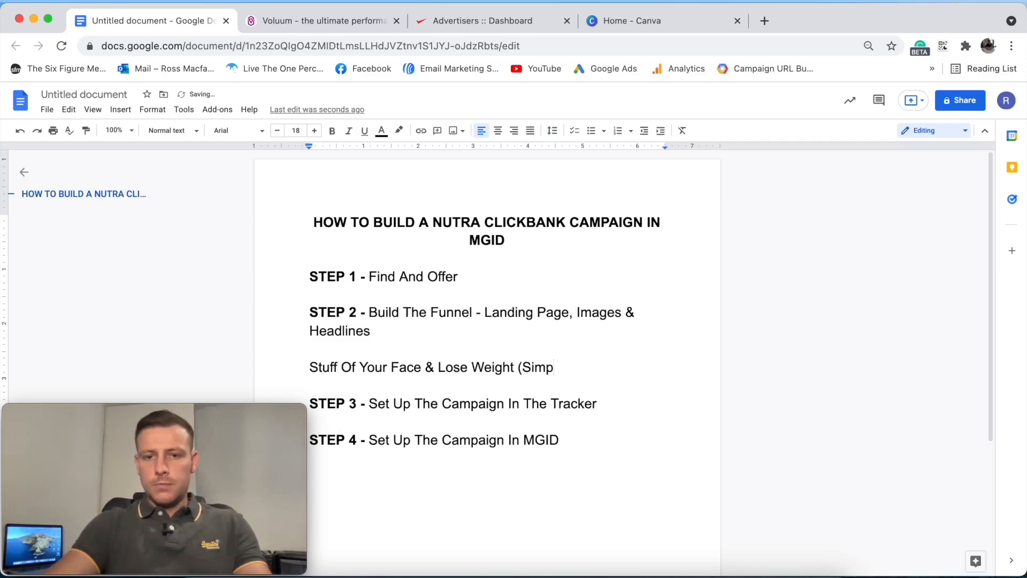
pyautogui.write('le ')
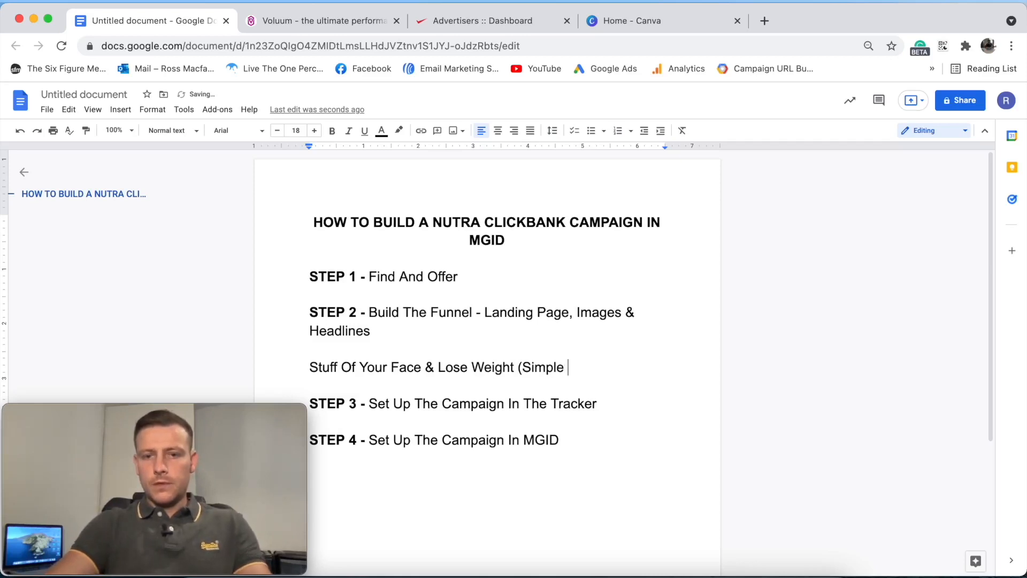
pyautogui.write('Trick!')
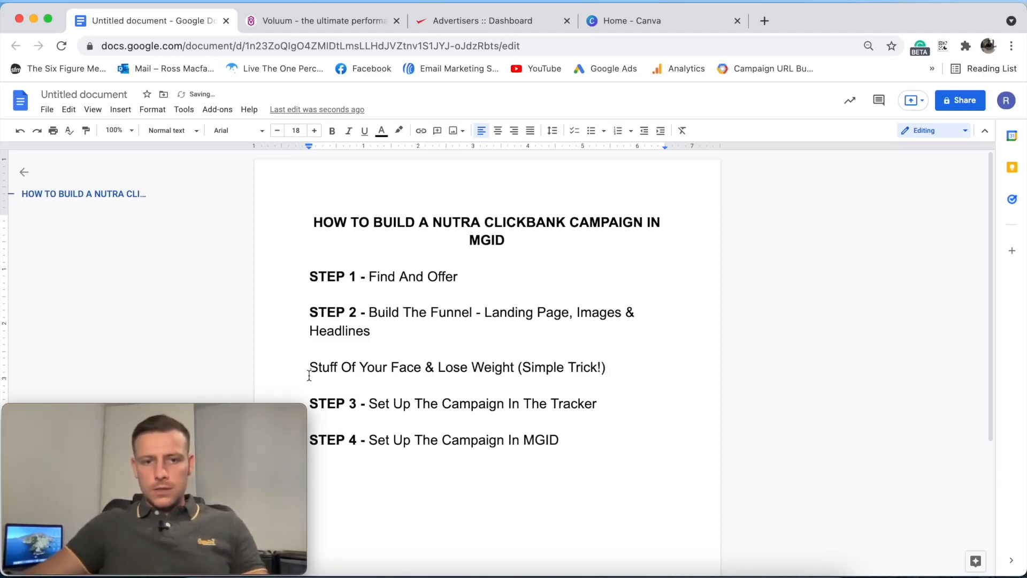
# - Copy the draft headline from the document and open lettercount.com in a new tab
pyautogui.moveTo(309, 367)
pyautogui.mouseDown()
pyautogui.moveTo(608, 367)
pyautogui.moveTo(304, 350)
pyautogui.mouseUp()
pyautogui.press('super+c')
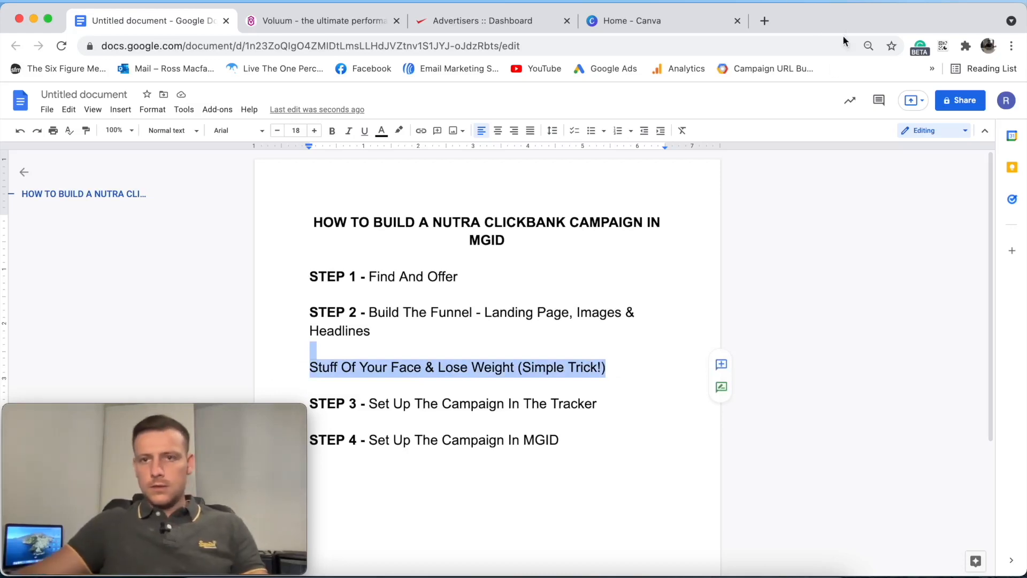
pyautogui.click(764, 20)
pyautogui.write('lette')
pyautogui.press('Return')
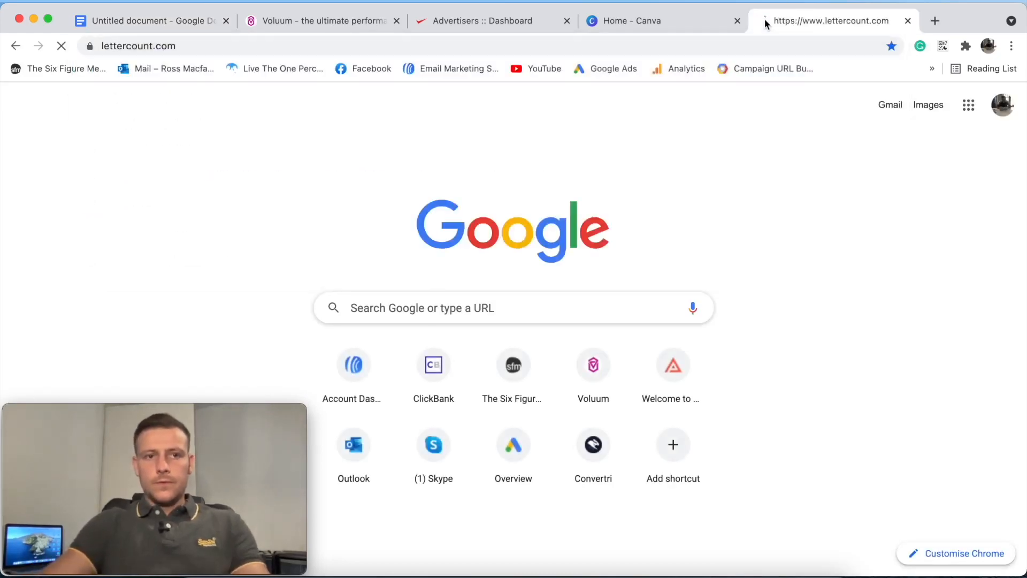
# - Paste the draft headline into the character counter's text box and count its characters
pyautogui.scroll(-5, 401, 374)
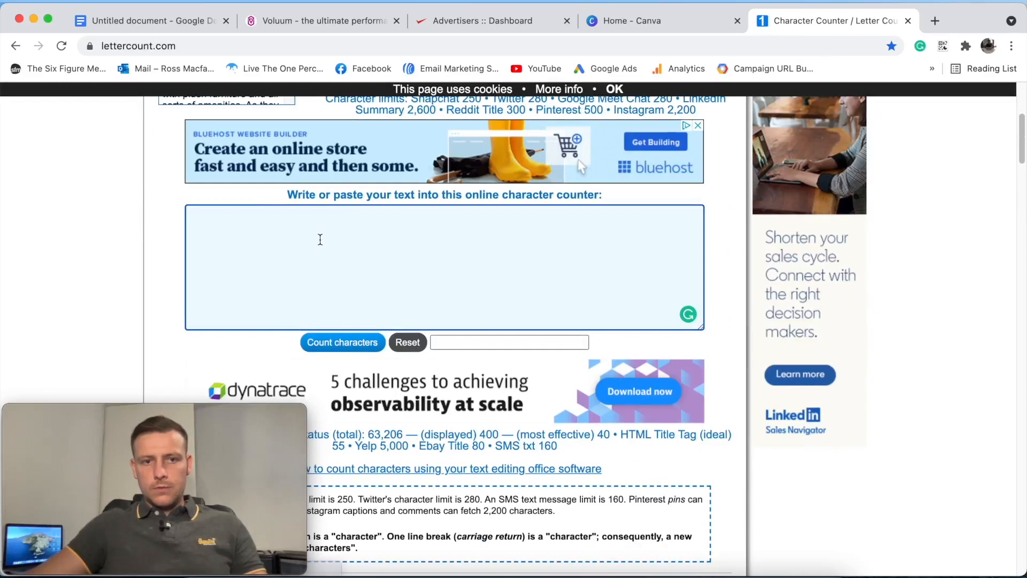
pyautogui.press('super+v')
pyautogui.click(356, 342)
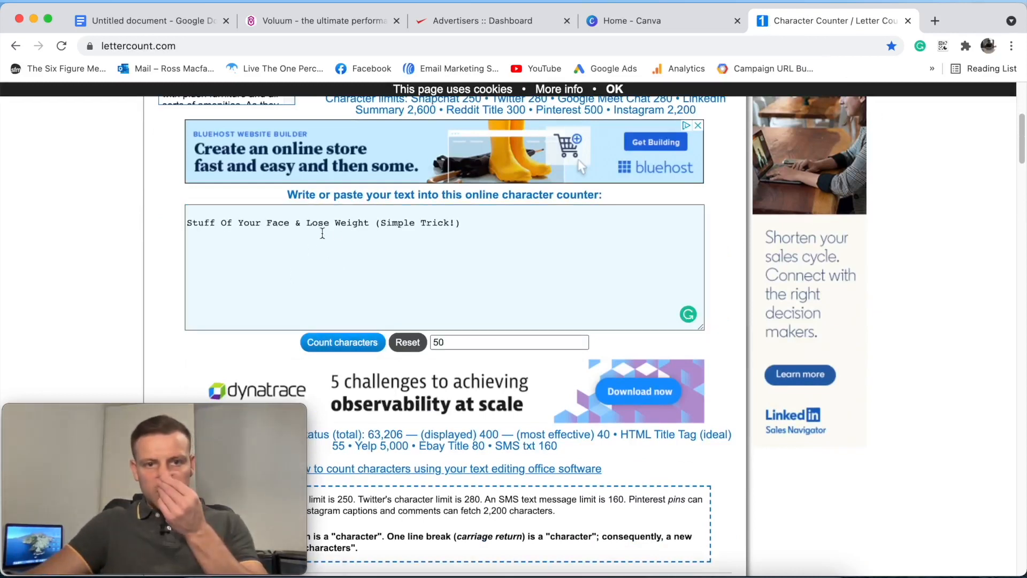
# - Replace the character counter's text with "Simple Weight Loss Trcik! Stuff Your Face & Strip Belly Fat" and count its characters
pyautogui.click(461, 223)
pyautogui.moveTo(479, 227); pyautogui.dragTo(98, 214)
pyautogui.press('BackSpace')
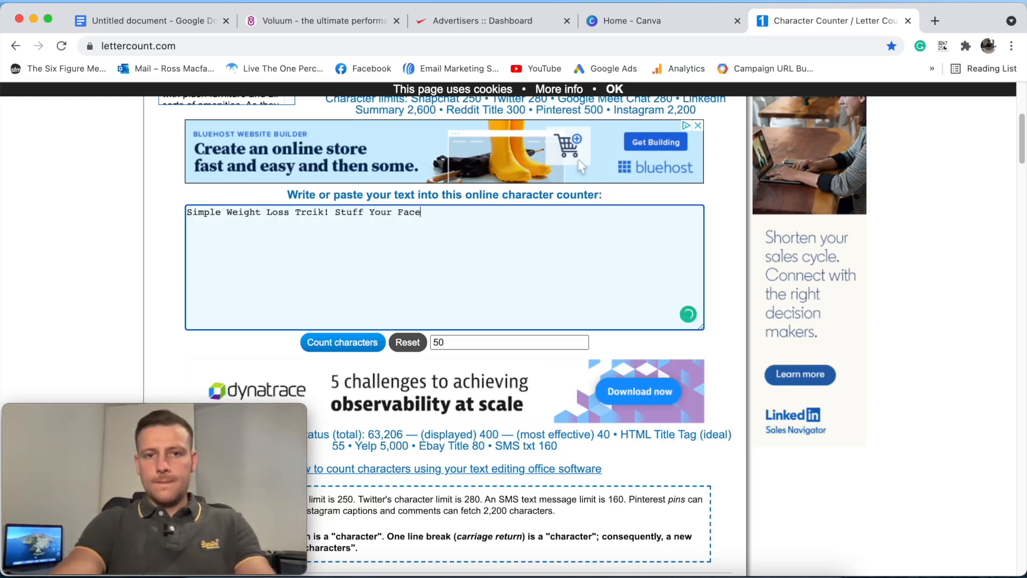
pyautogui.write('& Lo')
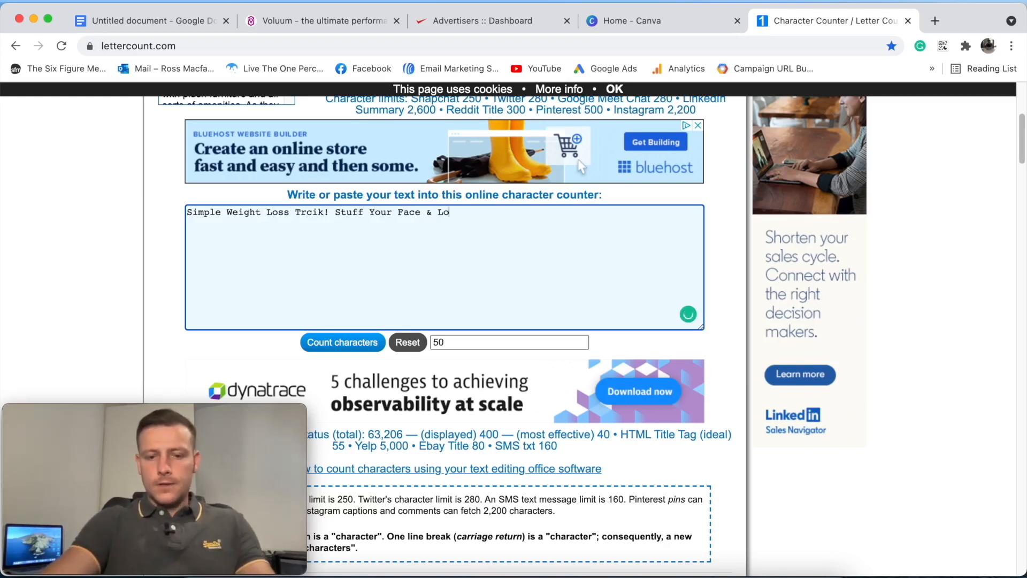
pyautogui.write('se W')
pyautogui.press('BackSpace')
pyautogui.press('BackSpace')
pyautogui.press('BackSpace')
pyautogui.press('BackSpace')
pyautogui.press('BackSpace')
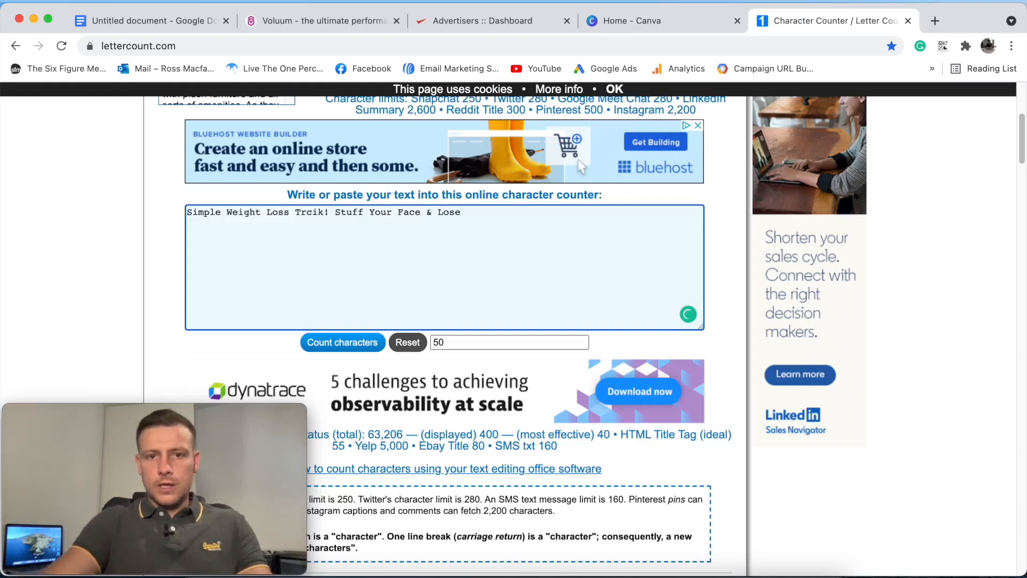
pyautogui.press('BackSpace')
pyautogui.write('Strip')
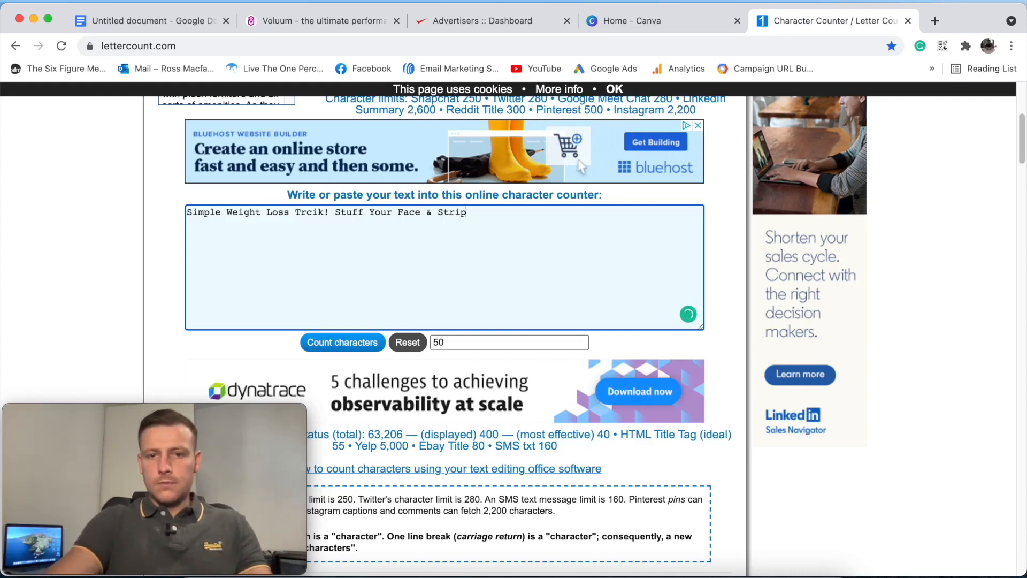
pyautogui.write(' Belly')
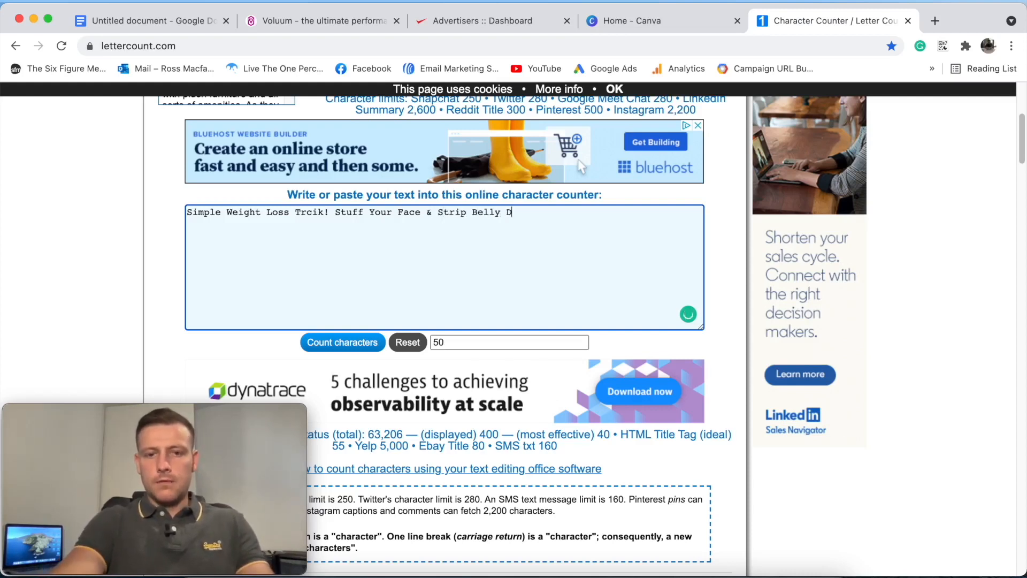
pyautogui.write(' Fat')
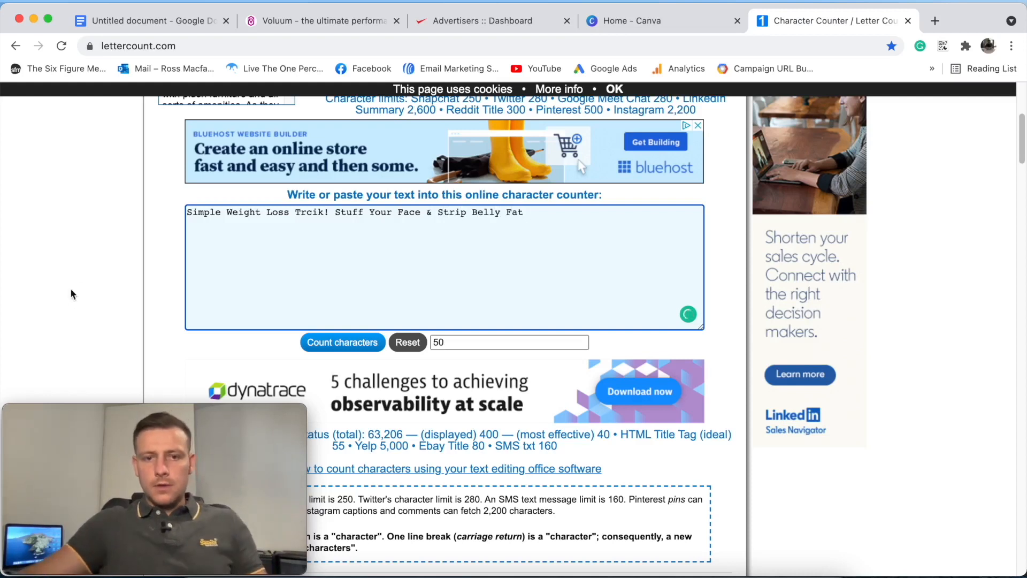
pyautogui.click(355, 343)
# - Copy the new headline from the counter and paste it over the old draft under Step 2 in the Google Docs document
pyautogui.click(532, 215)
pyautogui.press('super+a')
pyautogui.press('super+c')
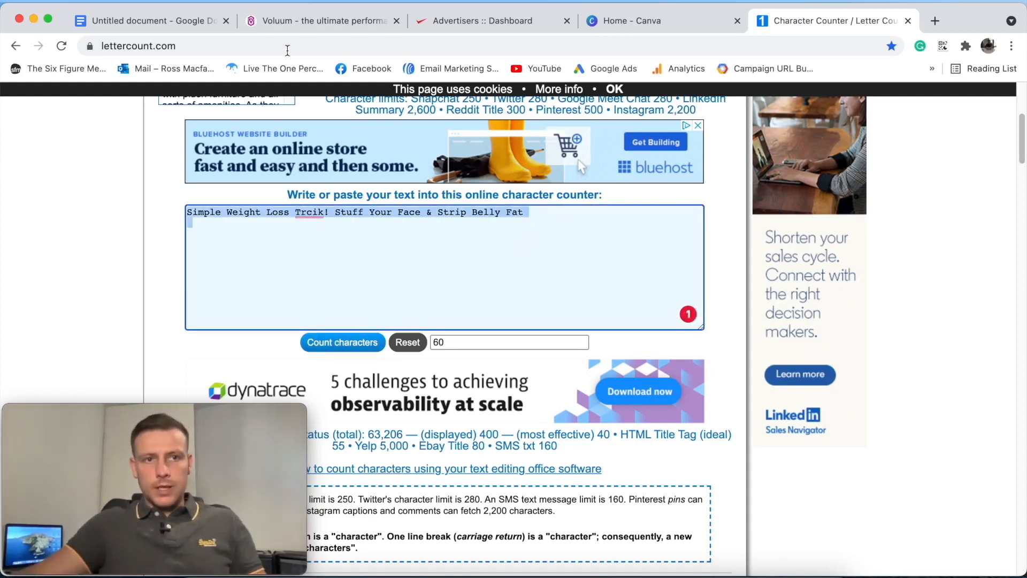
pyautogui.click(131, 21)
pyautogui.press('BackSpace')
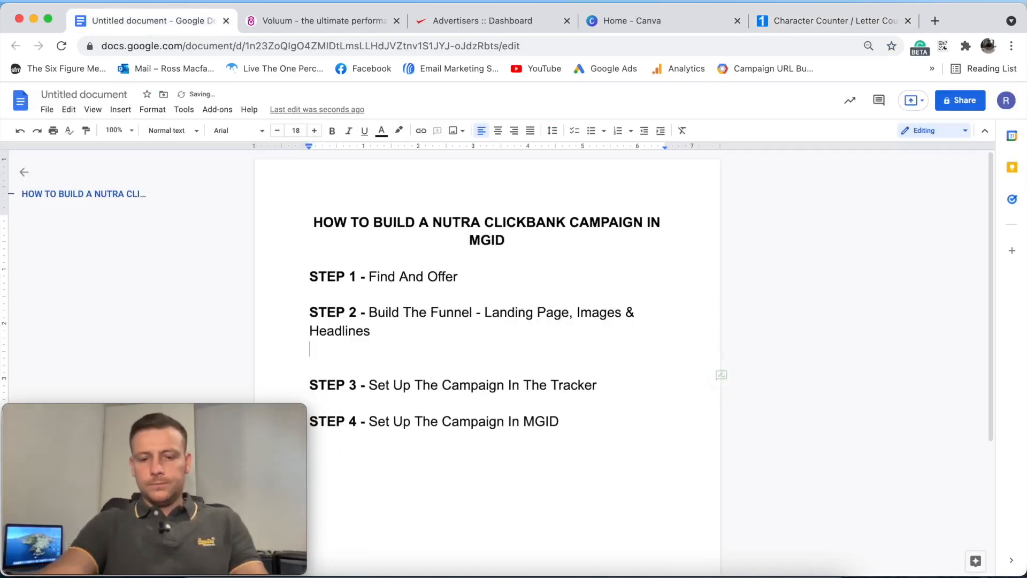
pyautogui.press('super+v')
# - Insert a blank line above the pasted headline and correct its misspelled word to "Trick"
pyautogui.moveTo(392, 334); pyautogui.dragTo(383, 326)
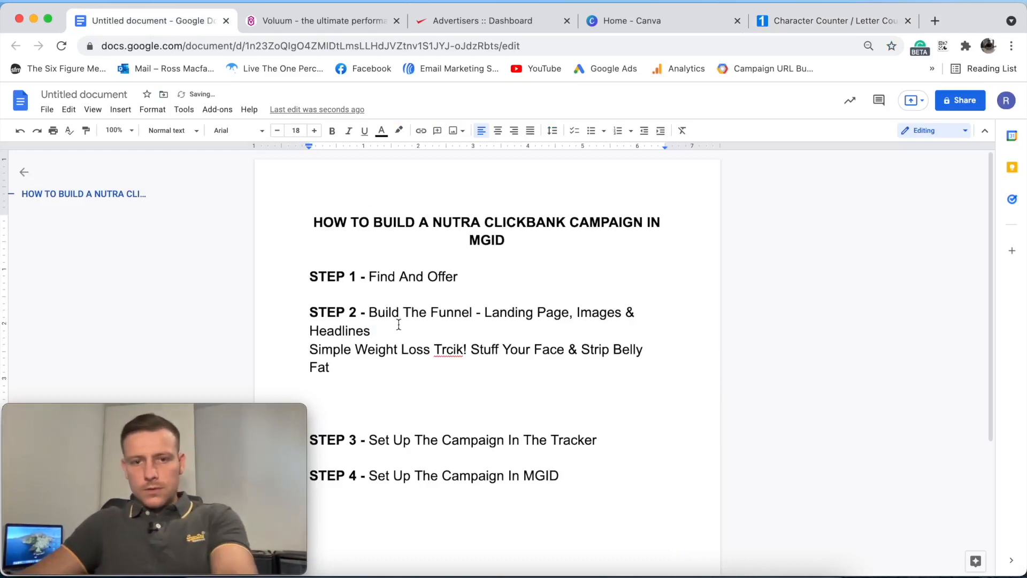
pyautogui.press('Return')
pyautogui.click(461, 368)
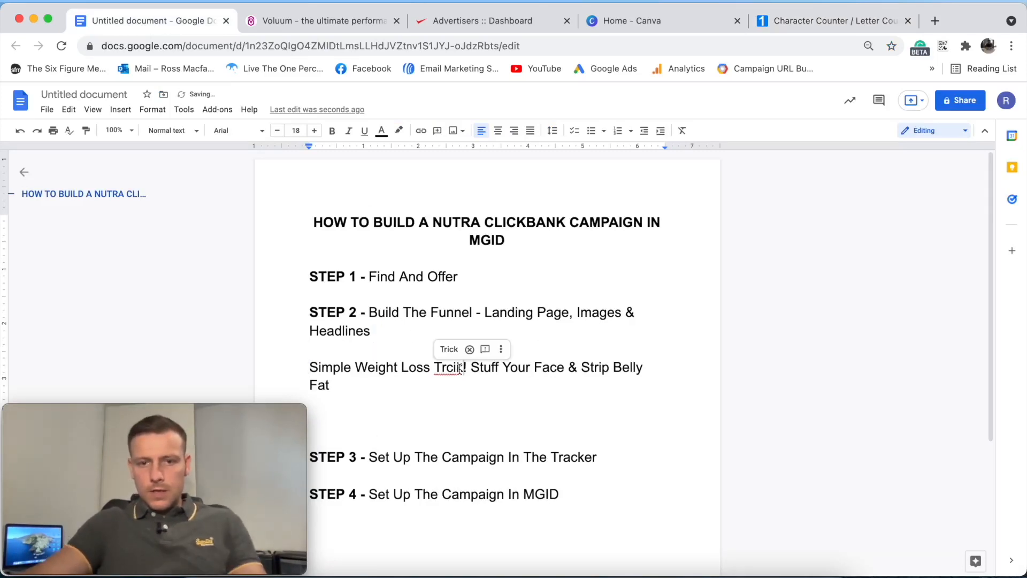
pyautogui.press('BackSpace')
pyautogui.press('BackSpace')
pyautogui.press('BackSpace')
pyautogui.write('ick')
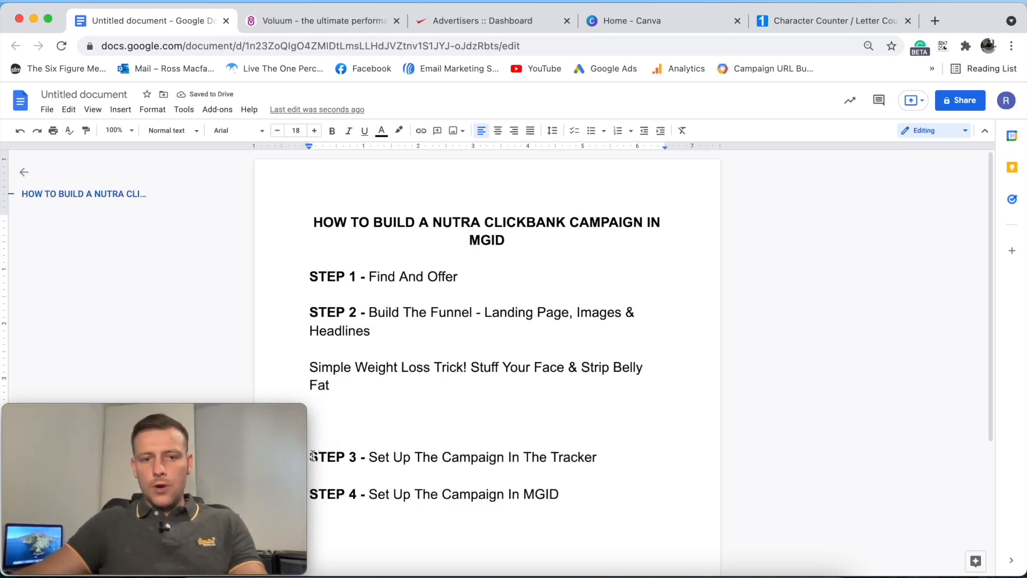
# - Remove the extra blank lines between the headline and Step 3
pyautogui.press('BackSpace')
pyautogui.press('BackSpace')
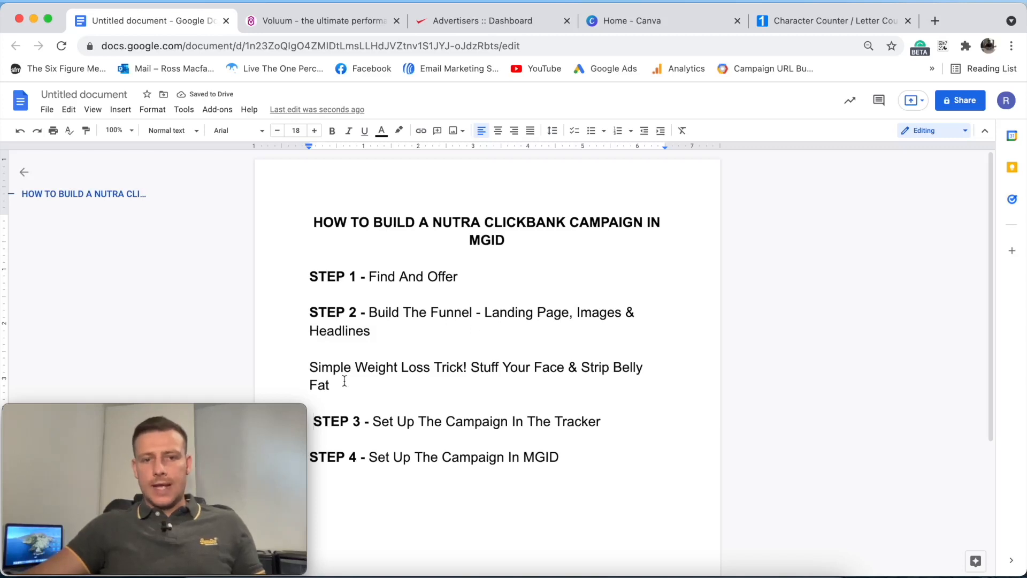
pyautogui.moveTo(333, 386); pyautogui.dragTo(298, 354)
pyautogui.click(370, 350)
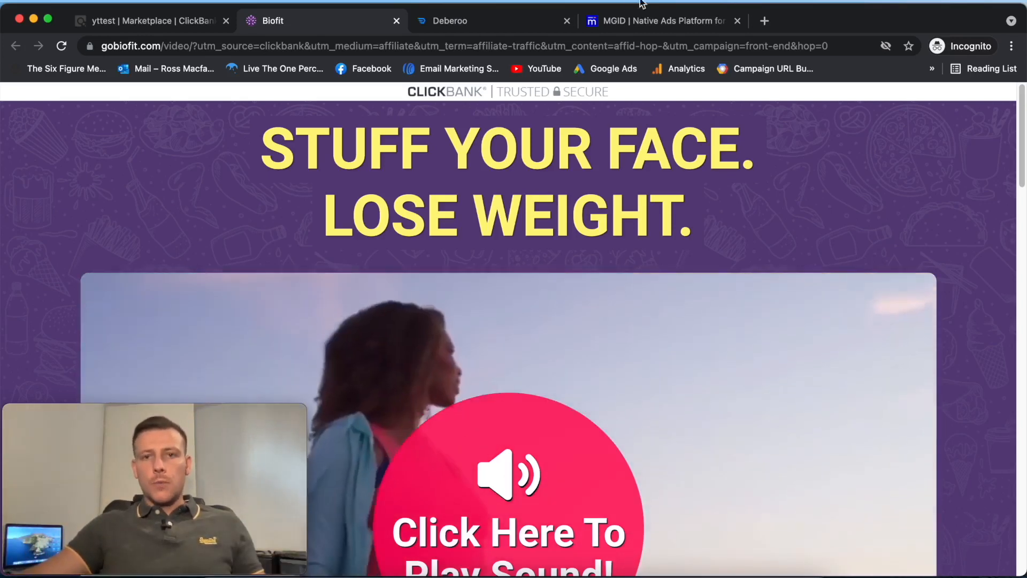
# - Switch to Deberoo, glance back at the Biofit sales page, and open Deberoo's landing page templates
pyautogui.click(476, 21)
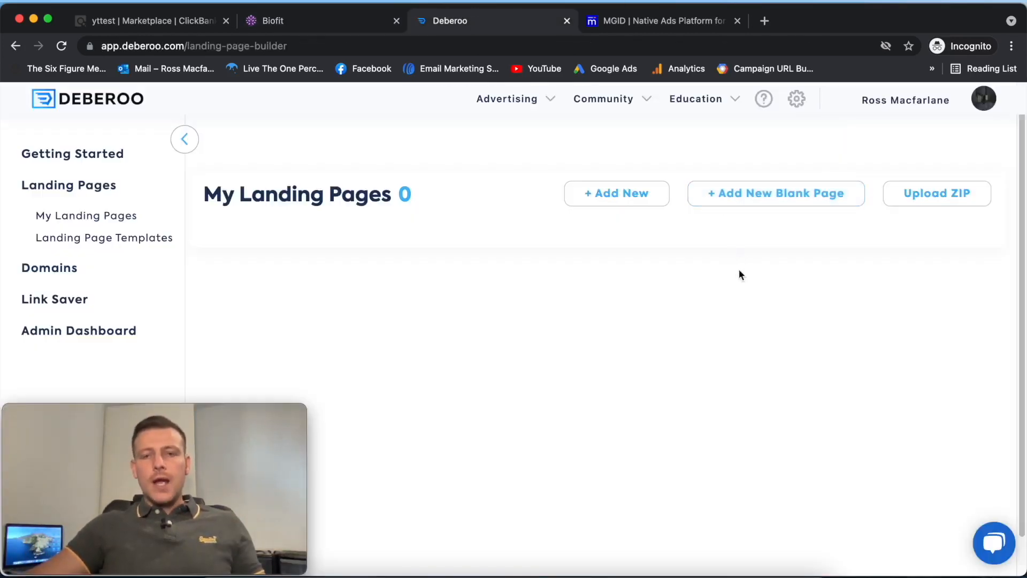
pyautogui.click(257, 11)
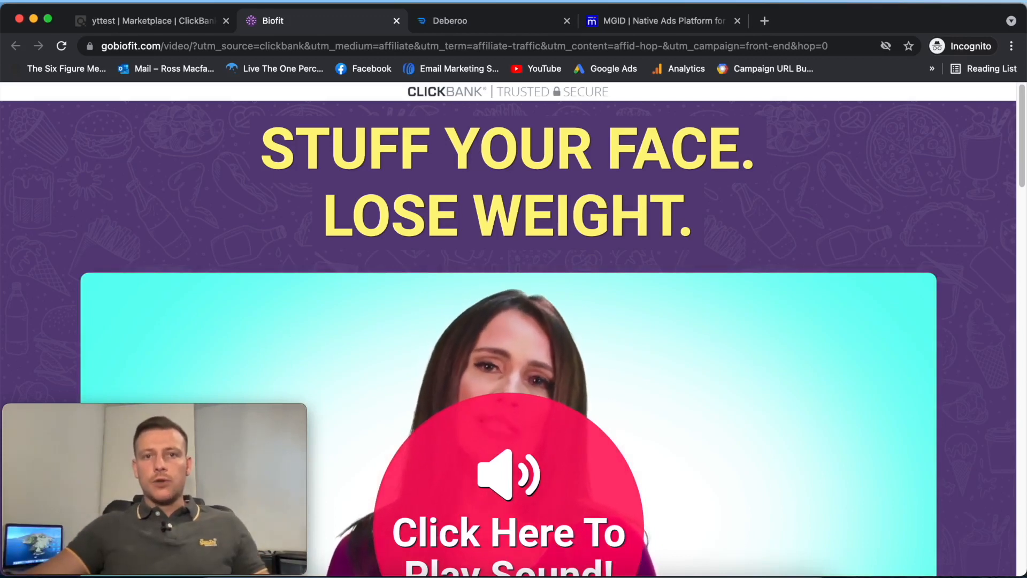
pyautogui.click(448, 20)
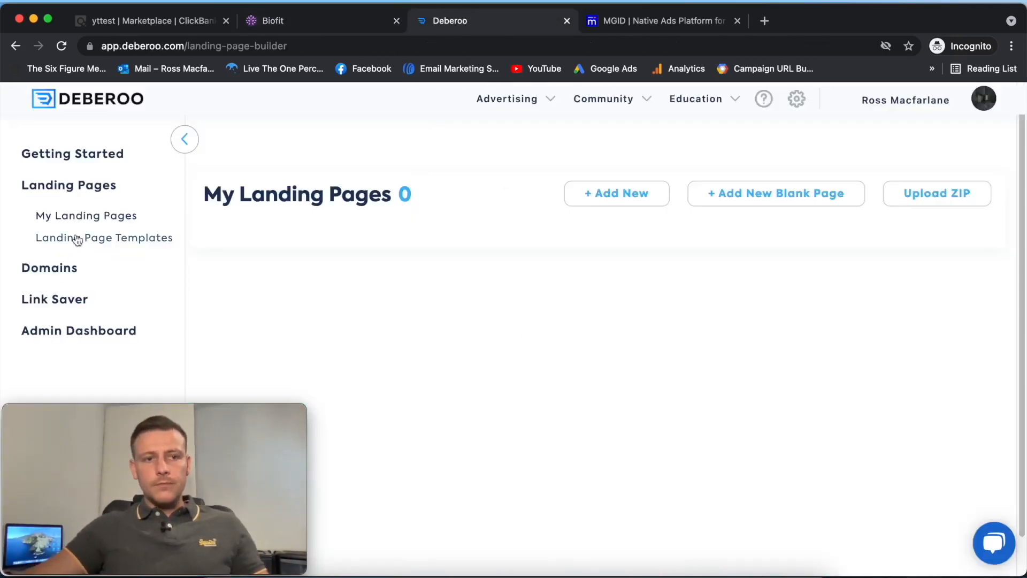
pyautogui.click(150, 238)
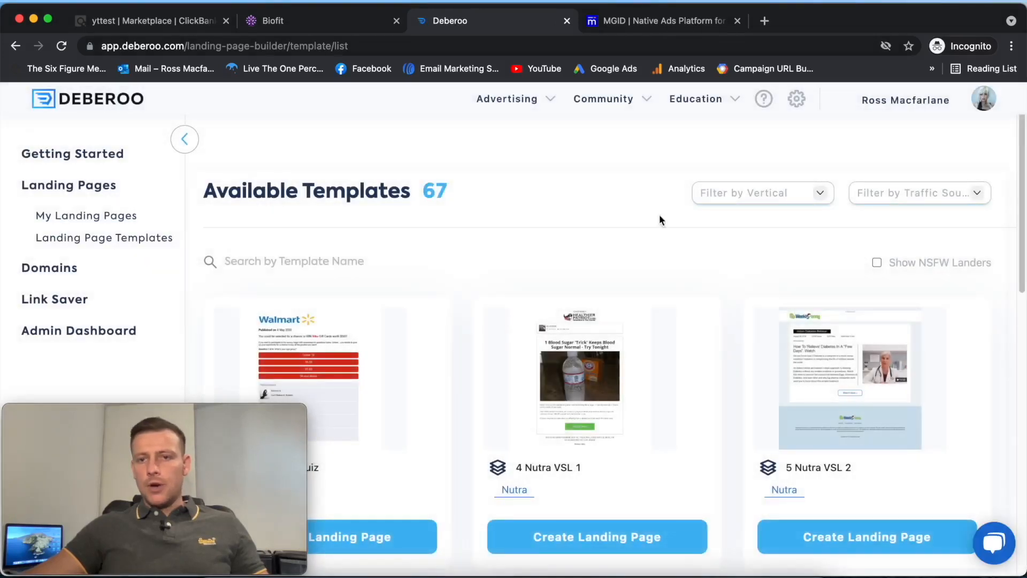
# - Filter the landing page templates by the Native traffic source and the Nutra vertical
pyautogui.click(979, 196)
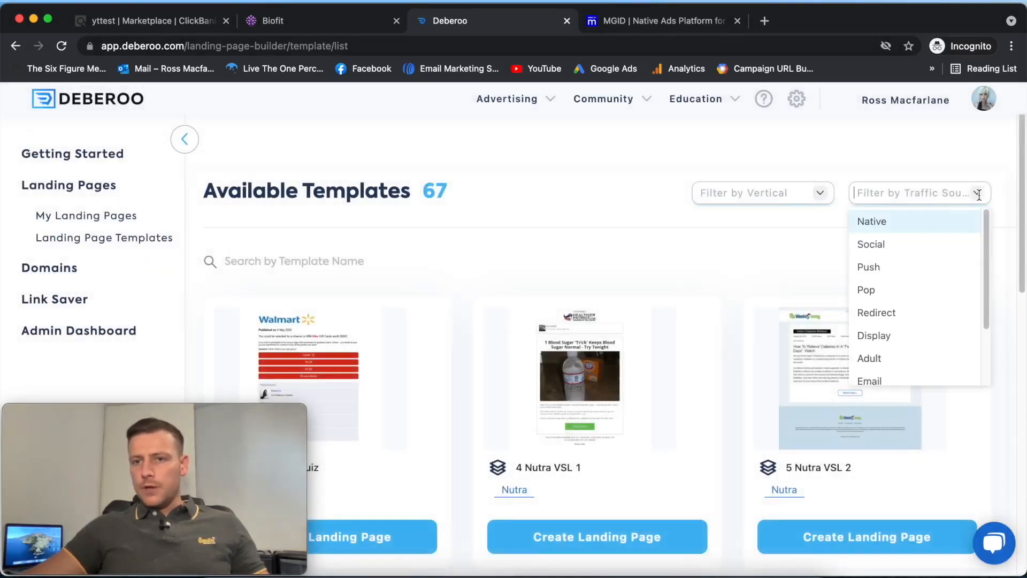
pyautogui.click(910, 225)
pyautogui.click(823, 198)
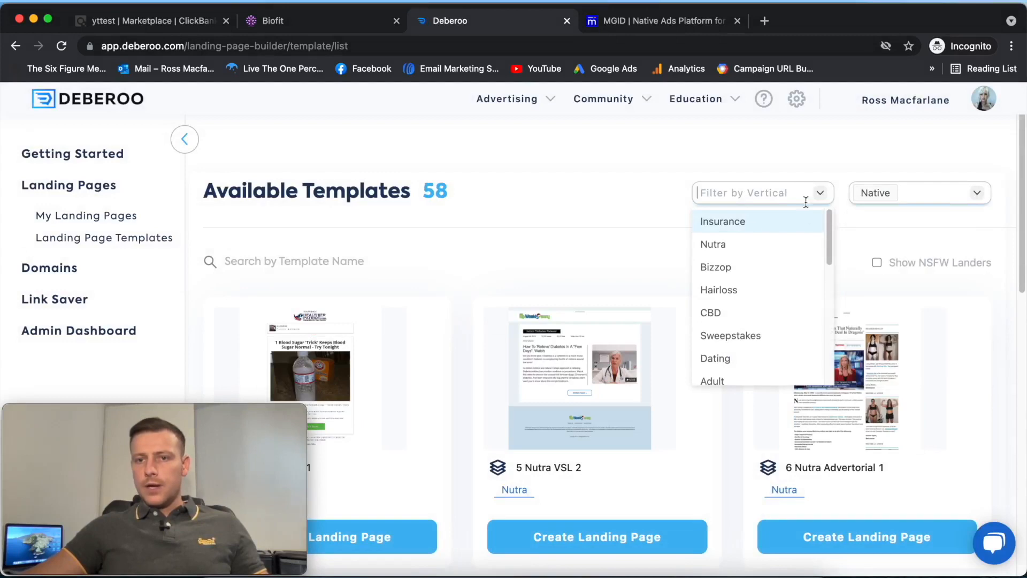
pyautogui.click(720, 245)
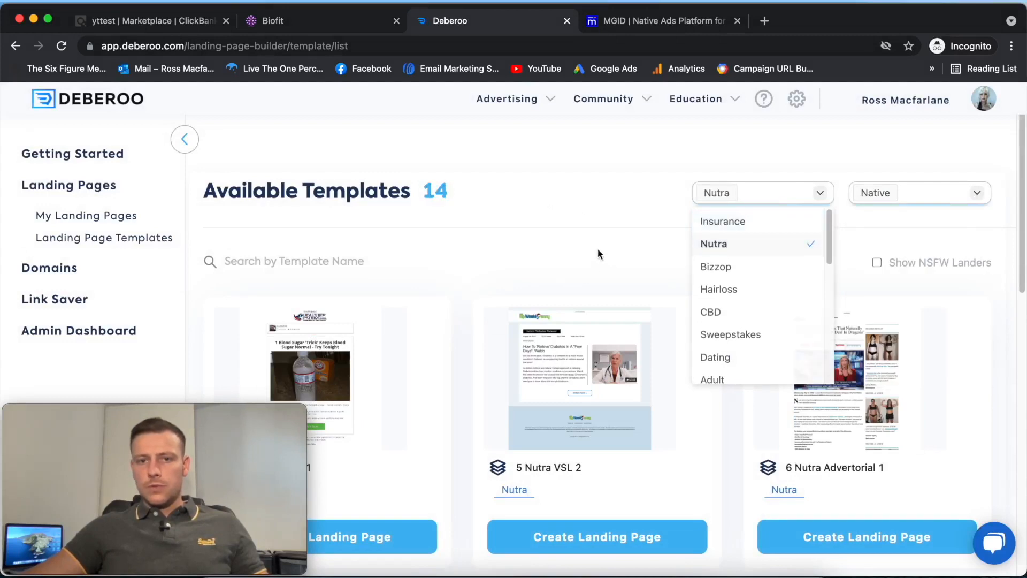
pyautogui.click(575, 249)
# - Browse the filtered templates and create a landing page named "Testing Landing Page" from the 4 Nutra VSL 1 template
pyautogui.scroll(-3, 606, 243)
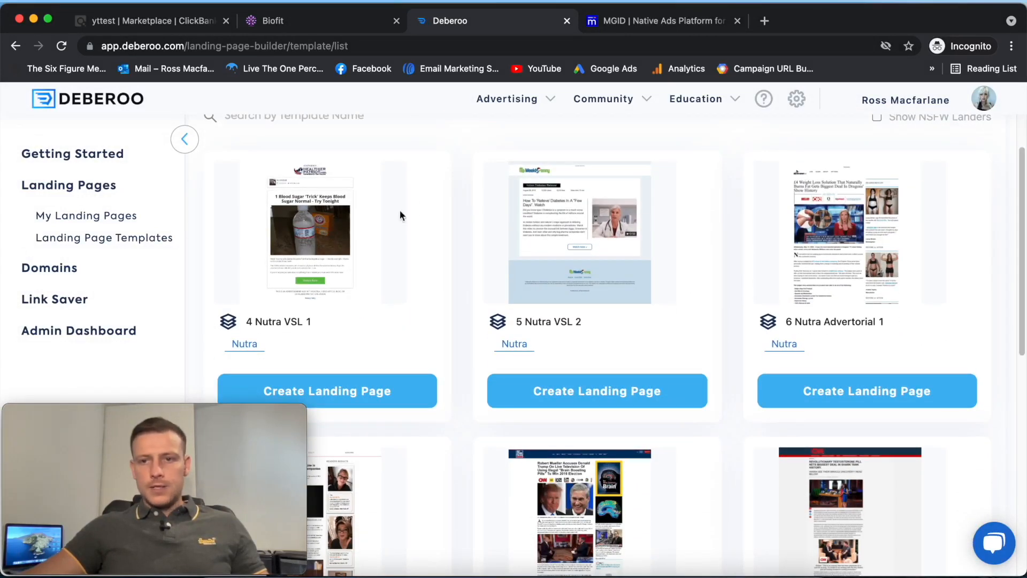
pyautogui.scroll(-10, 534, 232)
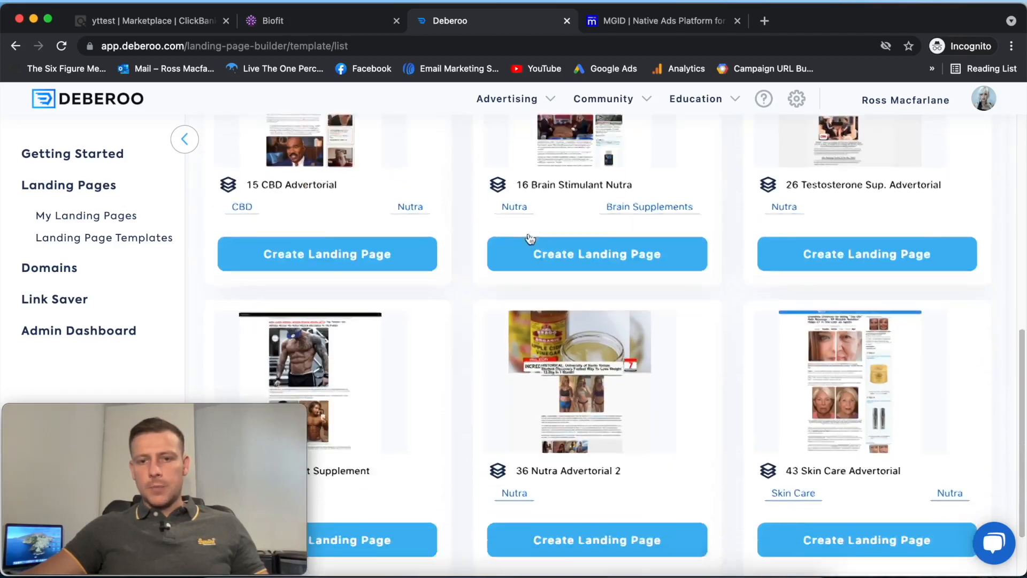
pyautogui.scroll(10, 421, 277)
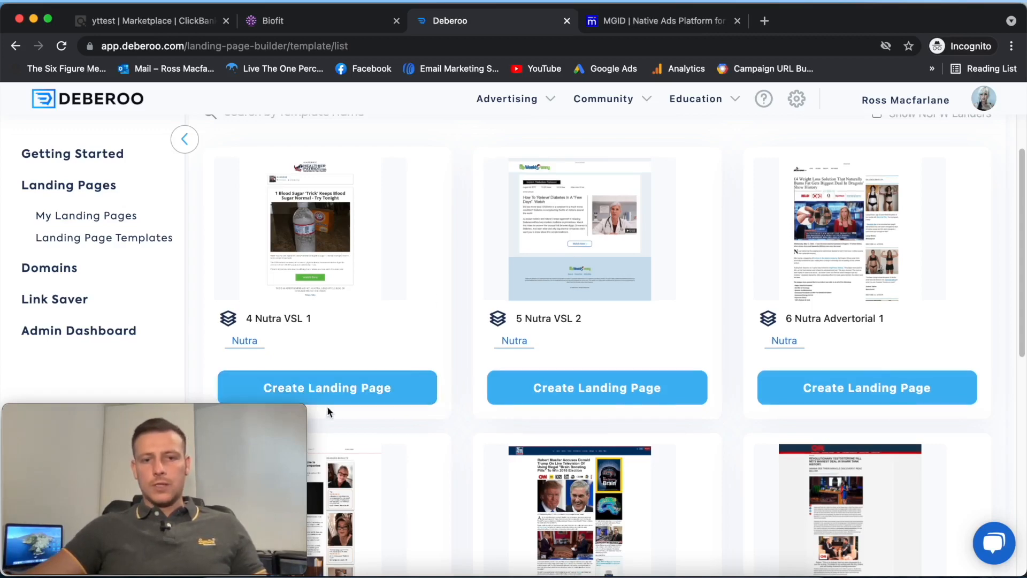
pyautogui.click(426, 385)
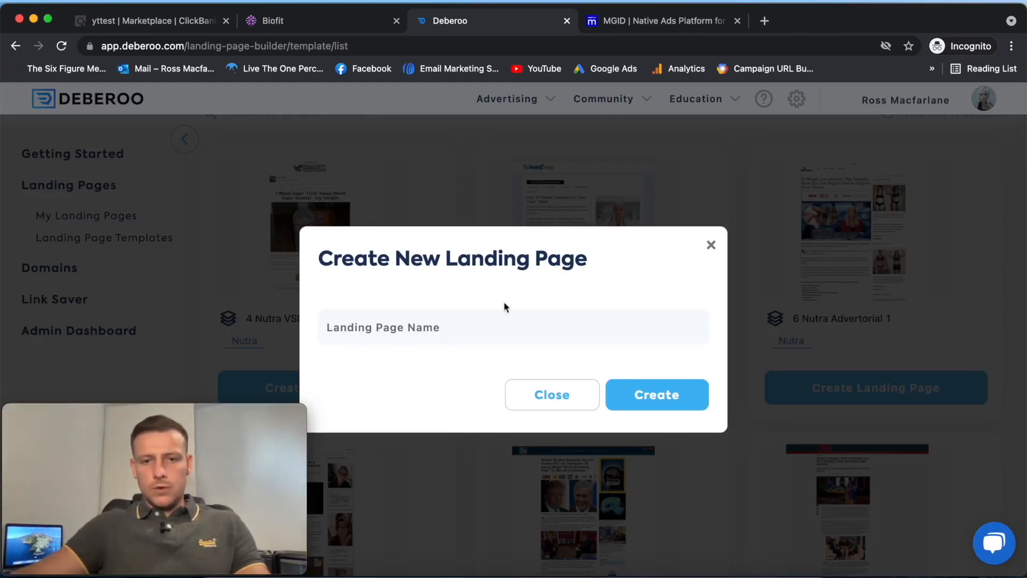
pyautogui.click(463, 338)
pyautogui.write('Tes')
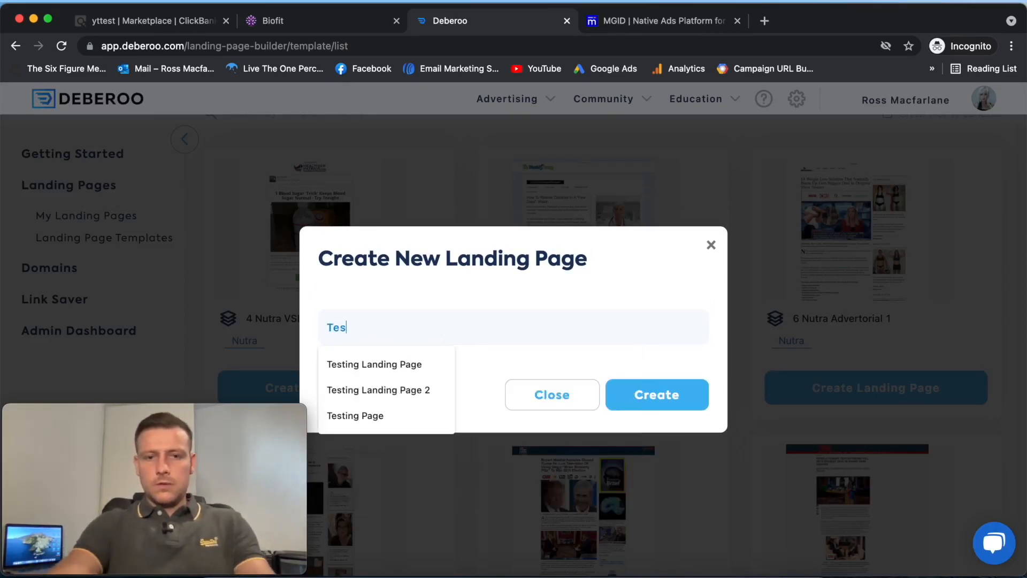
pyautogui.write('ting Landing Page')
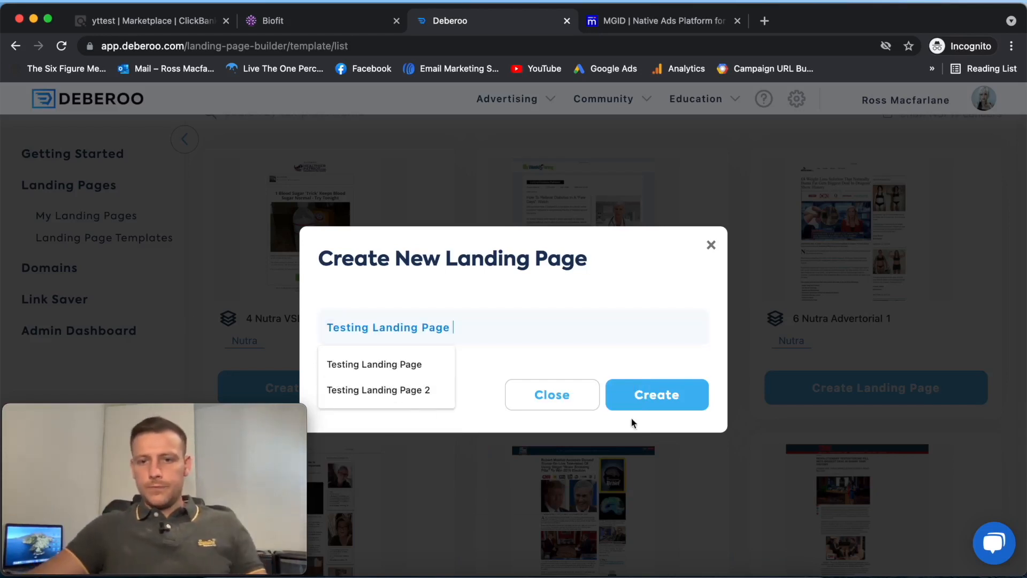
pyautogui.click(649, 396)
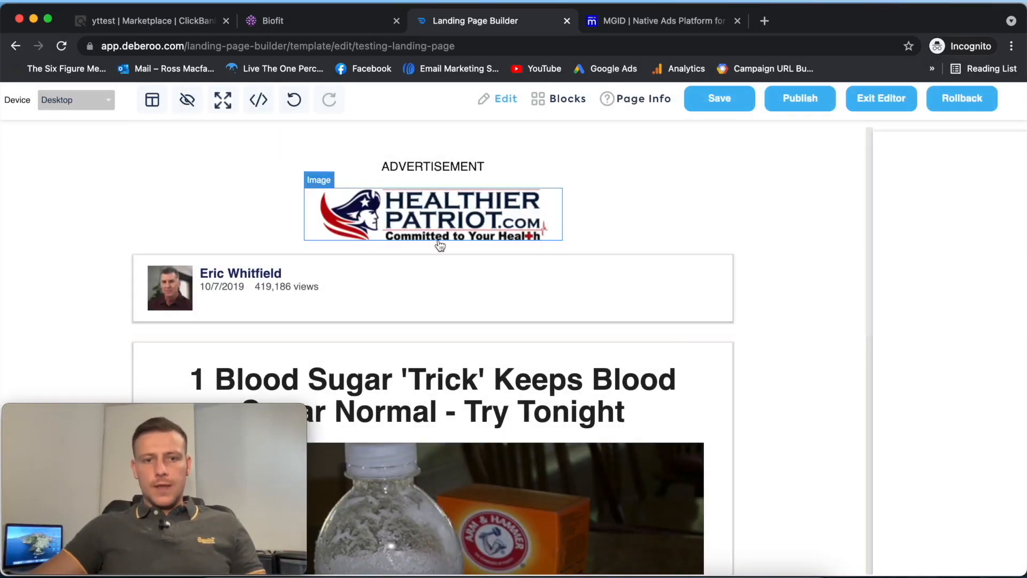
# - Delete all the text of the blood sugar headline above the bottle image
pyautogui.scroll(-3, 520, 305)
pyautogui.click(631, 201)
pyautogui.doubleClick(630, 198)
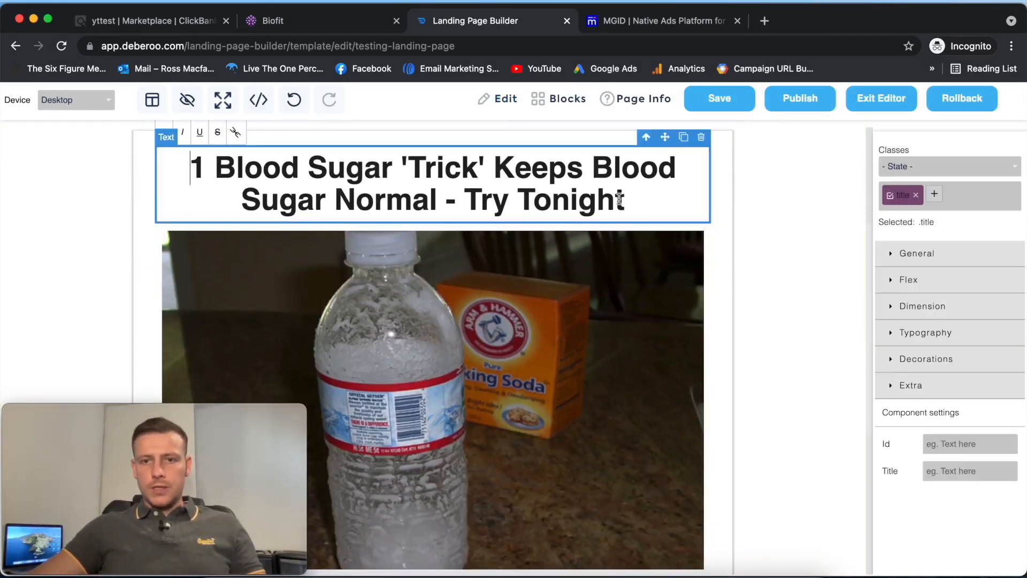
pyautogui.doubleClick(630, 199)
pyautogui.press('BackSpace')
pyautogui.press('BackSpace')
pyautogui.press('BackSpace')
pyautogui.press('BackSpace')
pyautogui.press('BackSpace')
pyautogui.press('BackSpace')
pyautogui.press('BackSpace')
pyautogui.press('BackSpace')
pyautogui.press('BackSpace')
pyautogui.press('BackSpace')
pyautogui.press('BackSpace')
pyautogui.press('BackSpace')
pyautogui.press('BackSpace')
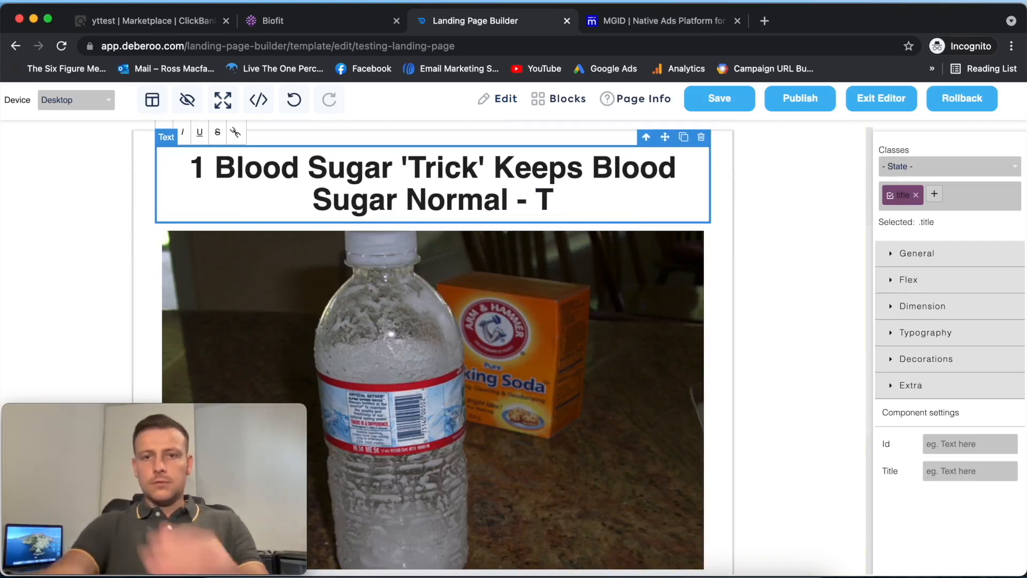
pyautogui.press('BackSpace')
pyautogui.press('BackSpace')
pyautogui.press('BackSpace')
pyautogui.press('BackSpace')
pyautogui.press('BackSpace')
pyautogui.press('BackSpace')
pyautogui.press('BackSpace')
pyautogui.press('BackSpace')
pyautogui.press('BackSpace')
pyautogui.press('BackSpace')
pyautogui.press('BackSpace')
pyautogui.press('BackSpace')
pyautogui.press('BackSpace')
pyautogui.press('BackSpace')
pyautogui.press('BackSpace')
pyautogui.press('BackSpace')
pyautogui.press('BackSpace')
pyautogui.press('BackSpace')
pyautogui.press('BackSpace')
pyautogui.press('BackSpace')
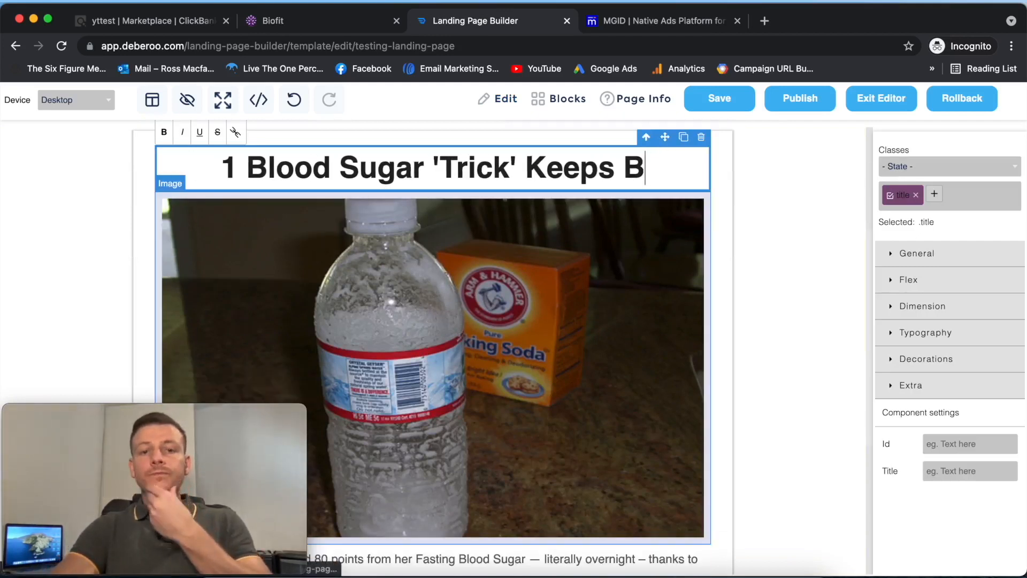
pyautogui.press('BackSpace')
pyautogui.press('BackSpace')
pyautogui.press('BackSpace')
pyautogui.press('BackSpace')
pyautogui.press('BackSpace')
pyautogui.press('BackSpace')
pyautogui.press('BackSpace')
pyautogui.press('BackSpace')
pyautogui.press('BackSpace')
pyautogui.press('BackSpace')
pyautogui.press('BackSpace')
pyautogui.press('BackSpace')
pyautogui.press('BackSpace')
pyautogui.press('BackSpace')
pyautogui.press('BackSpace')
pyautogui.press('BackSpace')
pyautogui.press('BackSpace')
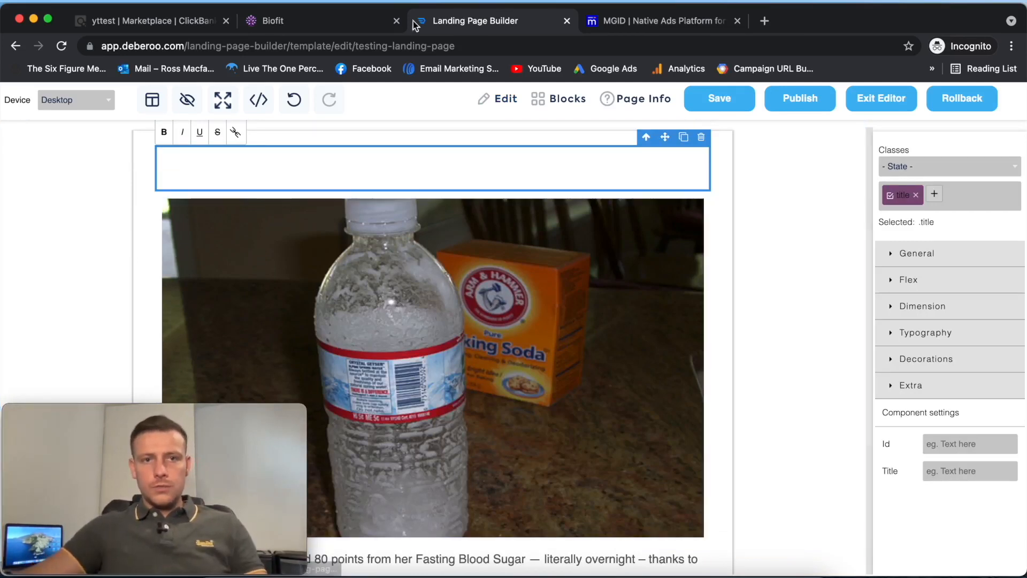
# - Glance back at the Biofit sales page and enter "Stuff Your Face And Lose Weight!" in the empty headline above the bottle image
pyautogui.click(304, 21)
pyautogui.click(486, 22)
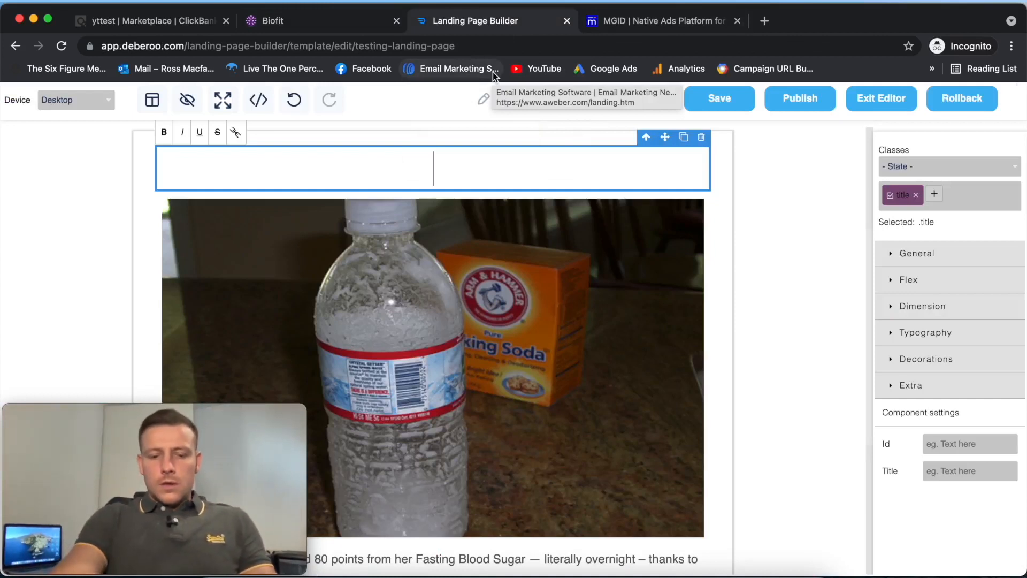
pyautogui.write('Stuff Yo')
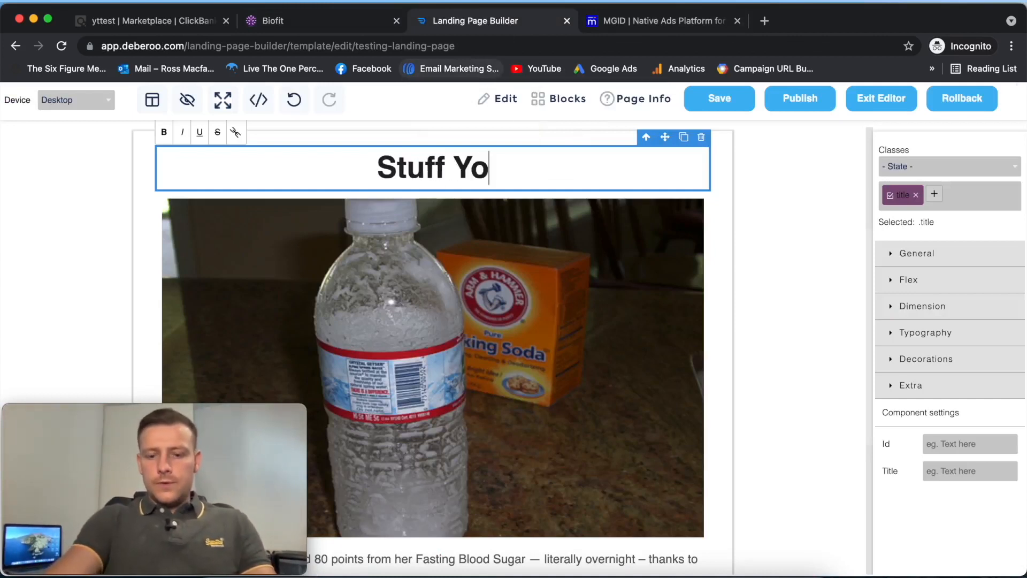
pyautogui.write('ur Face And Lose Weight! ')
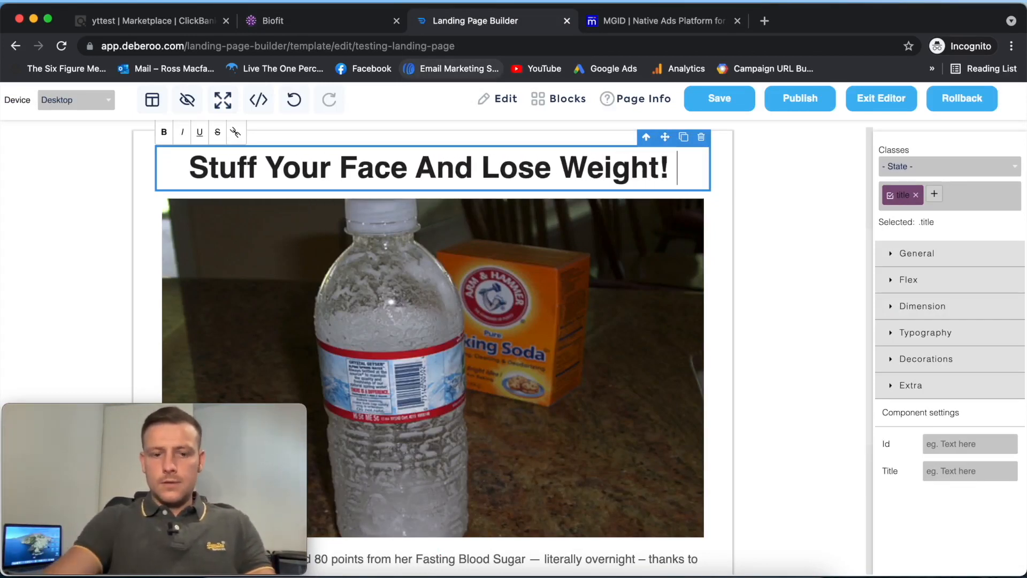
# - Extend the headline with "Simple Hack Discovered (Try Tonight!)"
pyautogui.write('Simple ')
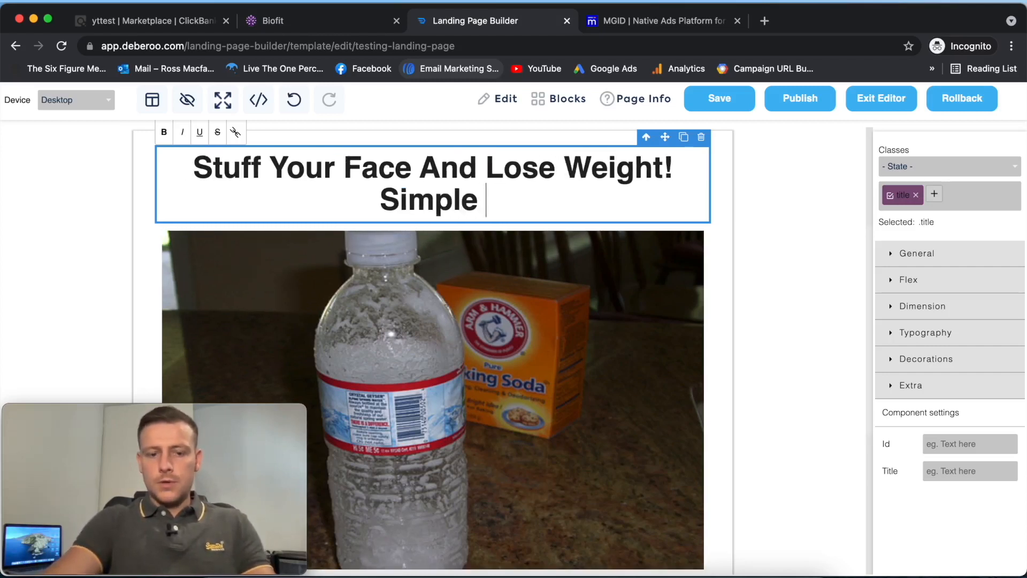
pyautogui.write('Hack ')
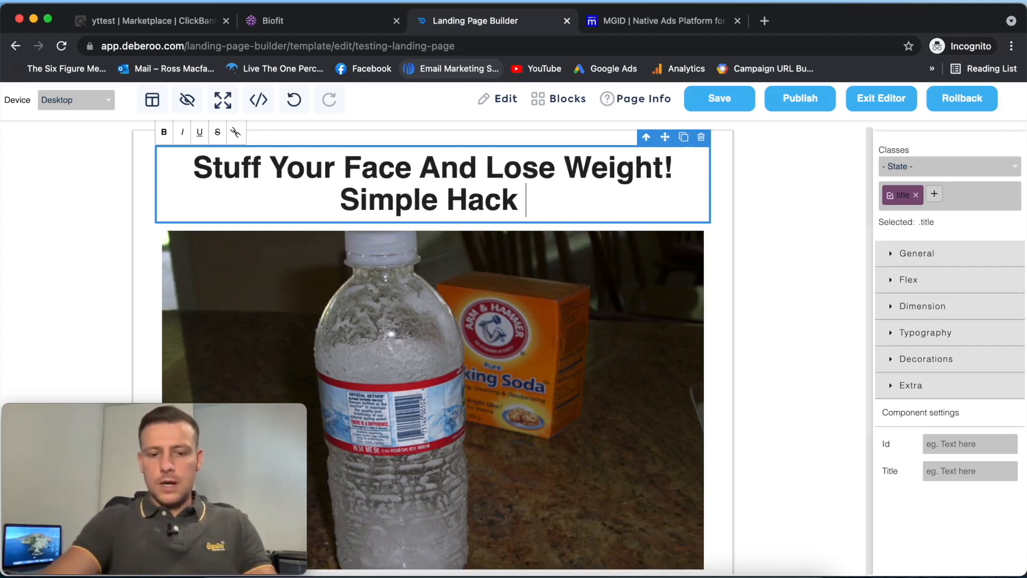
pyautogui.write('Discovwered')
pyautogui.press('BackSpace')
pyautogui.press('BackSpace')
pyautogui.press('BackSpace')
pyautogui.press('BackSpace')
pyautogui.press('BackSpace')
pyautogui.write('ered')
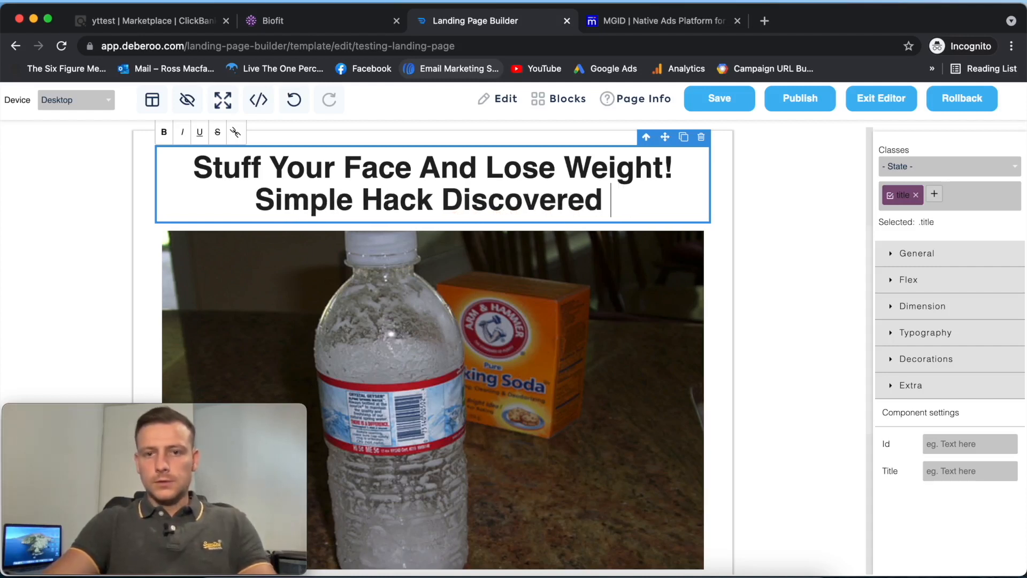
pyautogui.write(' (')
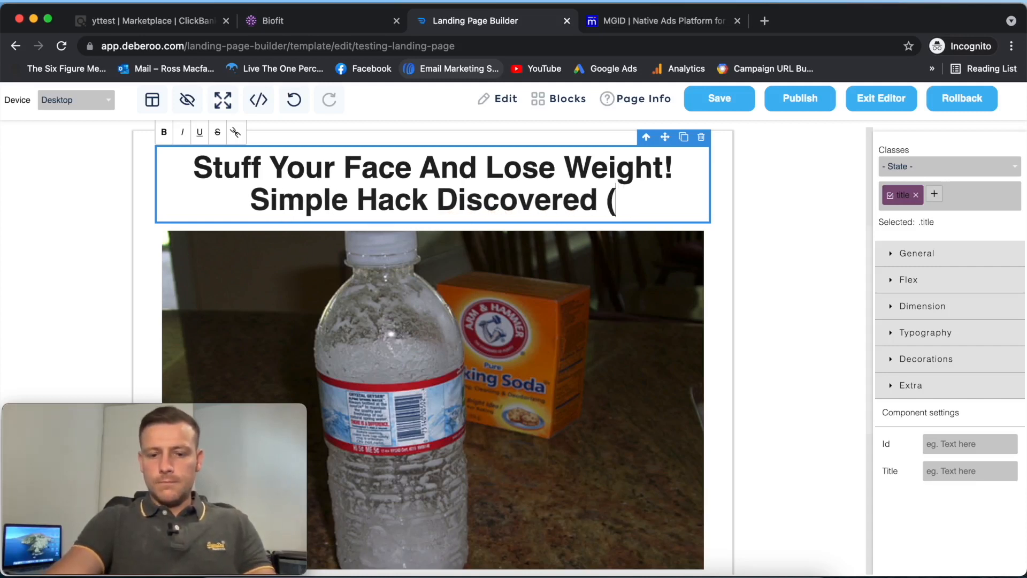
pyautogui.write('Try Tonight)')
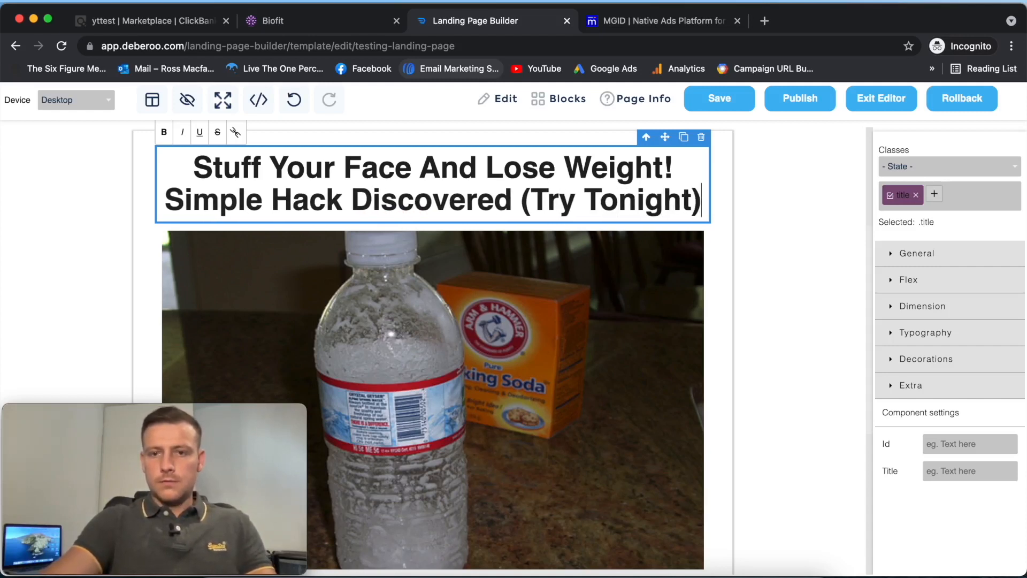
pyautogui.press('BackSpace')
pyautogui.write('!)')
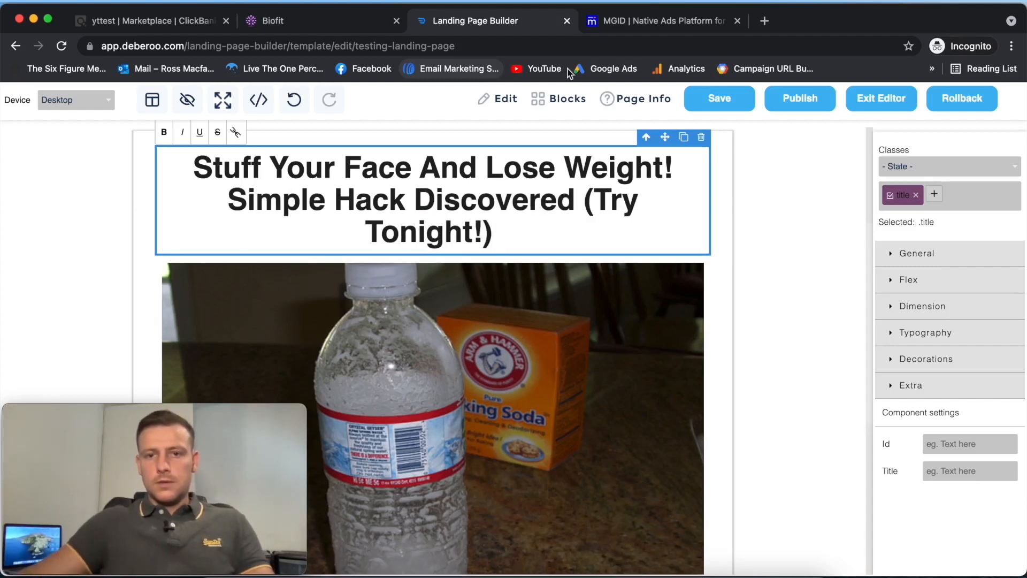
# - Replace "Tonight" with "Now" so the headline's bracketed ending reads "(Try Now!)"
pyautogui.press('BackSpace')
pyautogui.press('BackSpace')
pyautogui.press('BackSpace')
pyautogui.press('BackSpace')
pyautogui.press('BackSpace')
pyautogui.press('BackSpace')
pyautogui.press('BackSpace')
pyautogui.press('BackSpace')
pyautogui.press('BackSpace')
pyautogui.press('BackSpace')
pyautogui.write('Now')
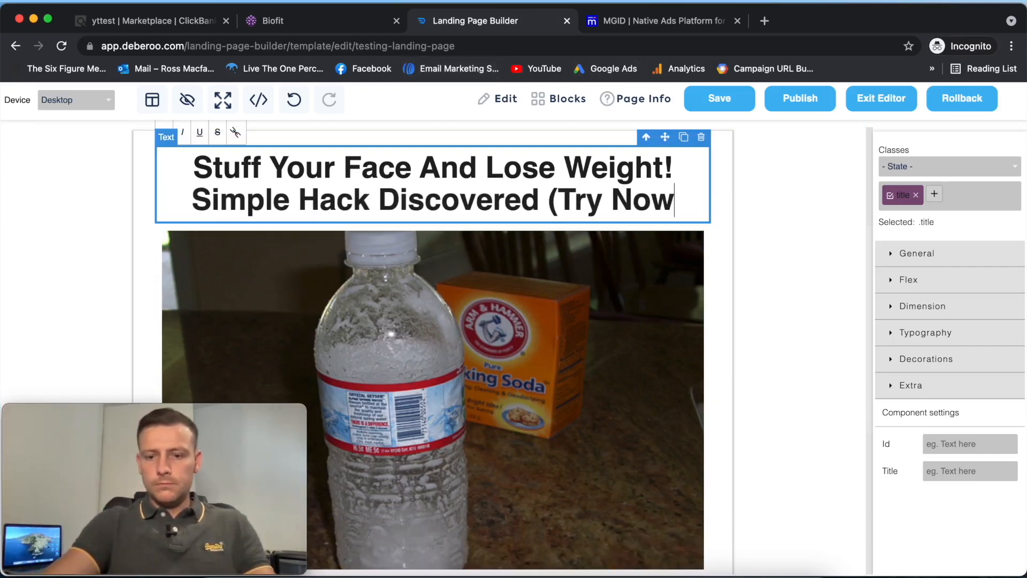
pyautogui.write('!)')
pyautogui.press('BackSpace')
pyautogui.write('!)')
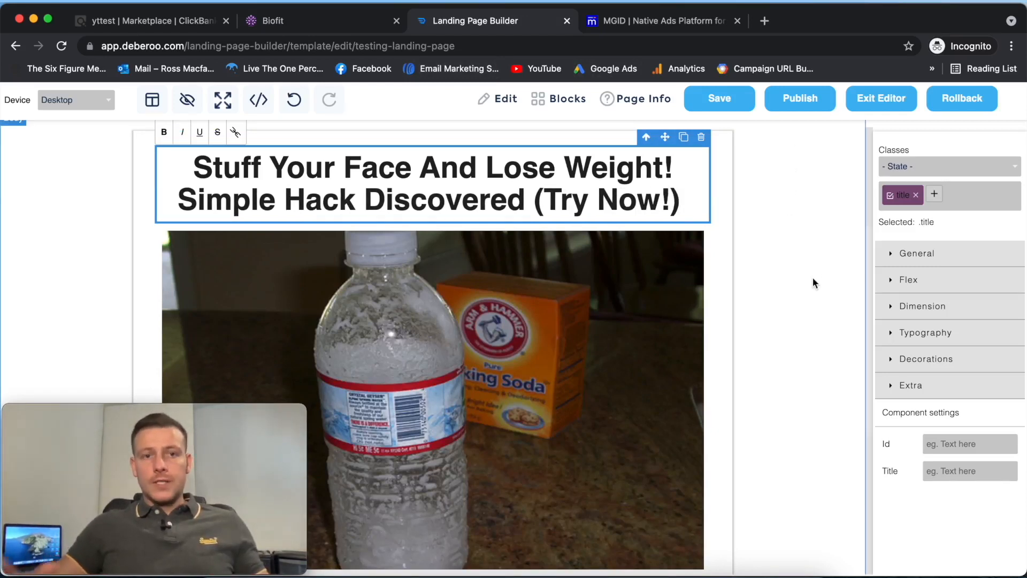
# - Review the landing page's body text and examine the Biofit sales page for weight loss claims that could replace the diabetes copy
pyautogui.scroll(-1, 583, 319)
pyautogui.scroll(-5, 583, 320)
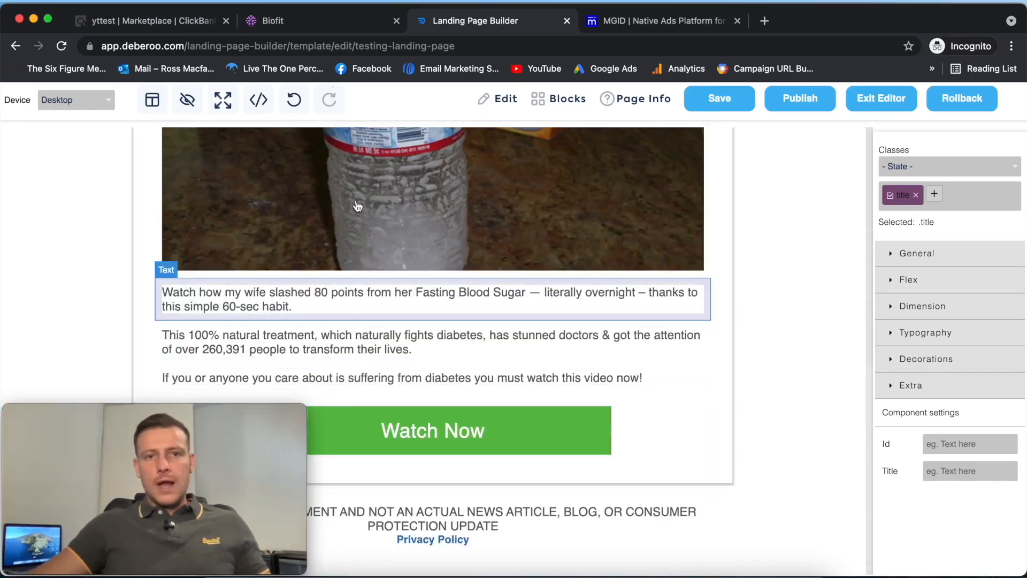
pyautogui.click(293, 16)
pyautogui.scroll(-20, 619, 261)
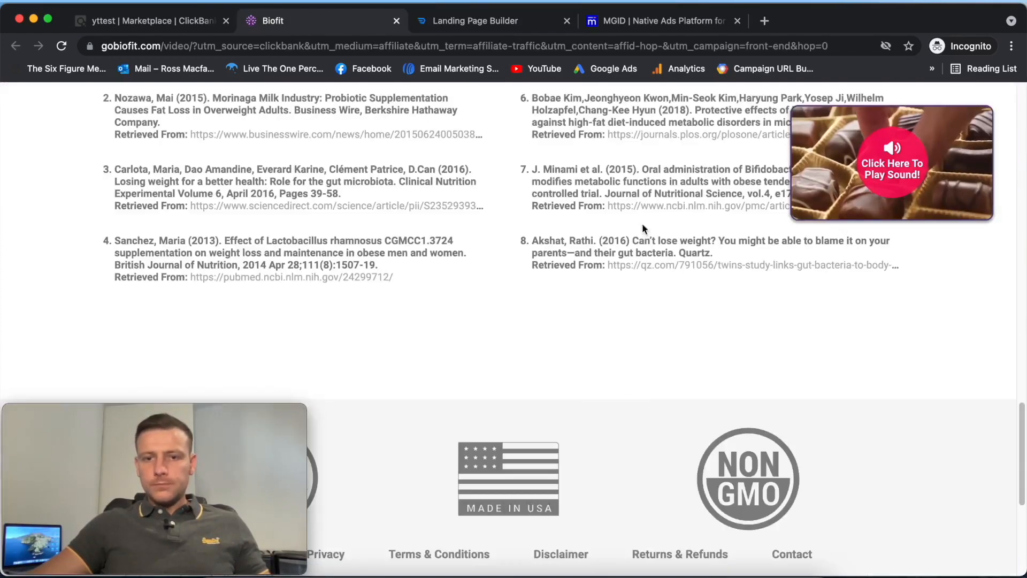
pyautogui.scroll(-5, 582, 226)
pyautogui.scroll(20, 548, 217)
pyautogui.scroll(10, 537, 213)
pyautogui.scroll(-15, 590, 202)
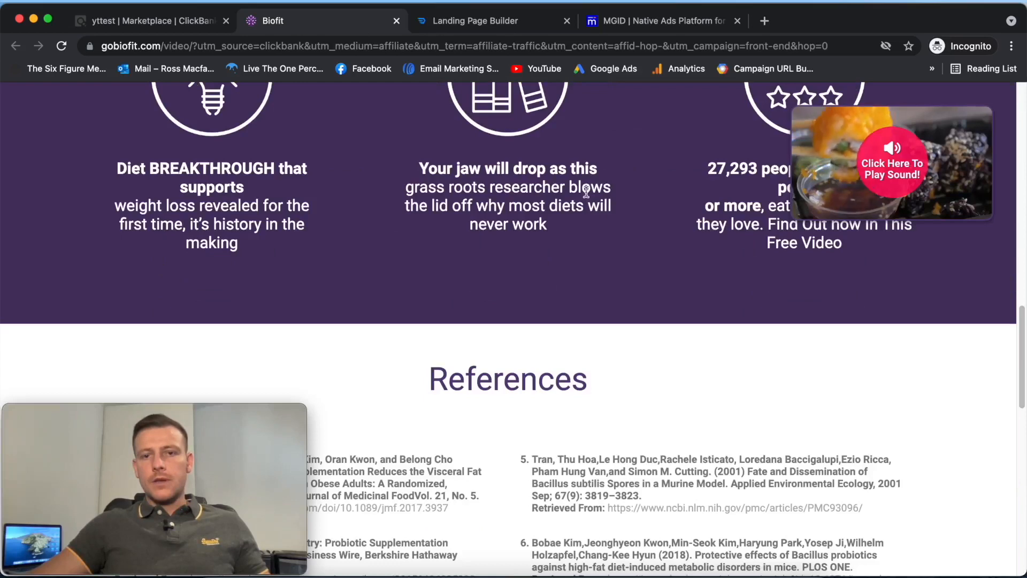
pyautogui.scroll(15, 587, 192)
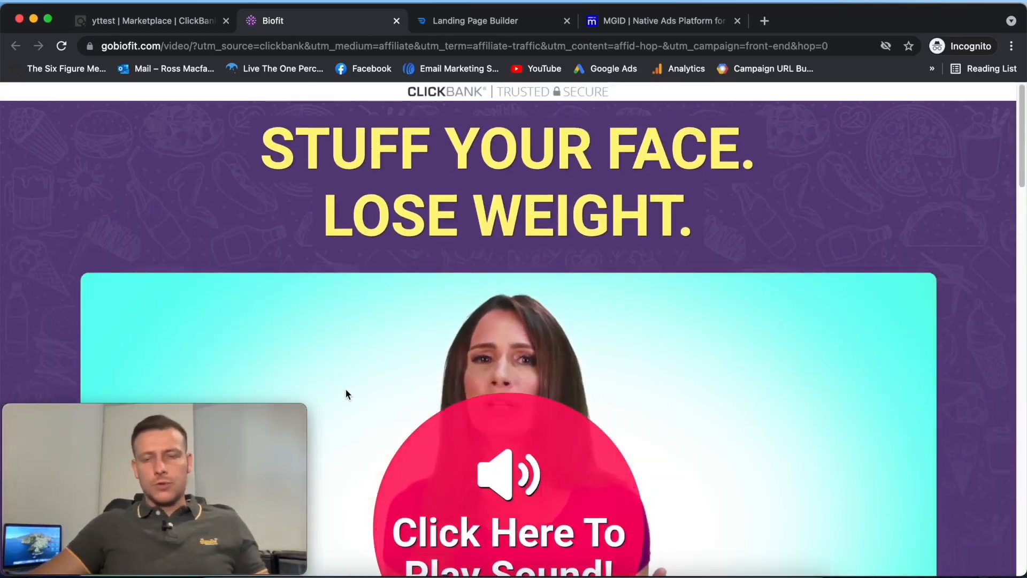
pyautogui.click(488, 25)
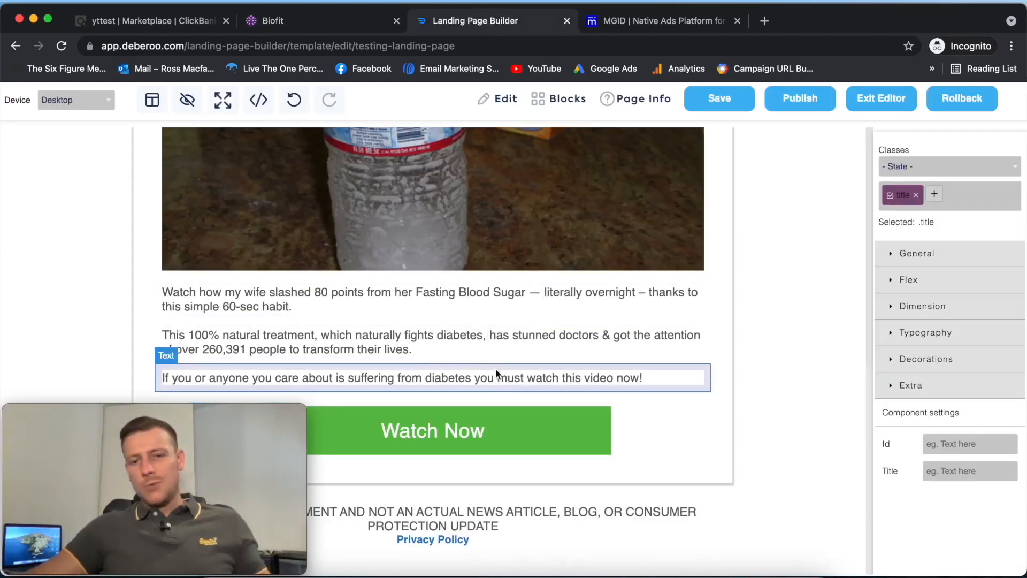
pyautogui.scroll(10, 484, 304)
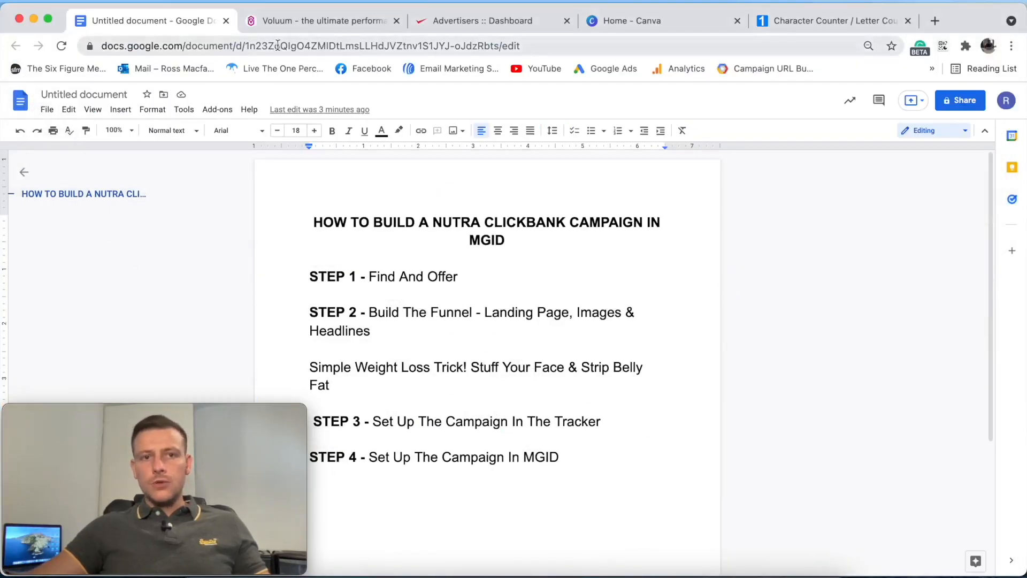
# - Switch to the Voluum tracker and open the tracking URLs settings to get the click URL
pyautogui.click(309, 27)
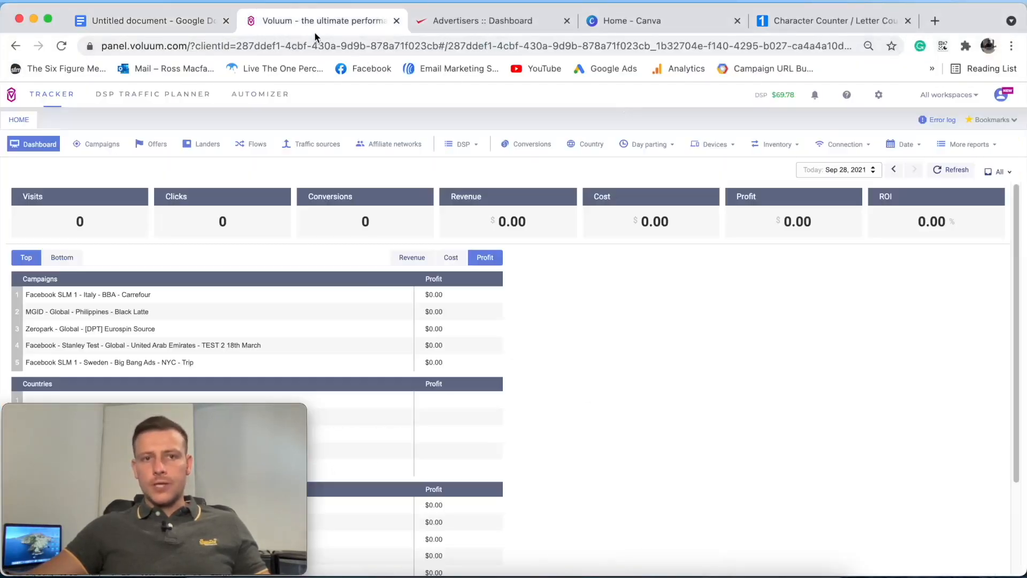
pyautogui.click(879, 96)
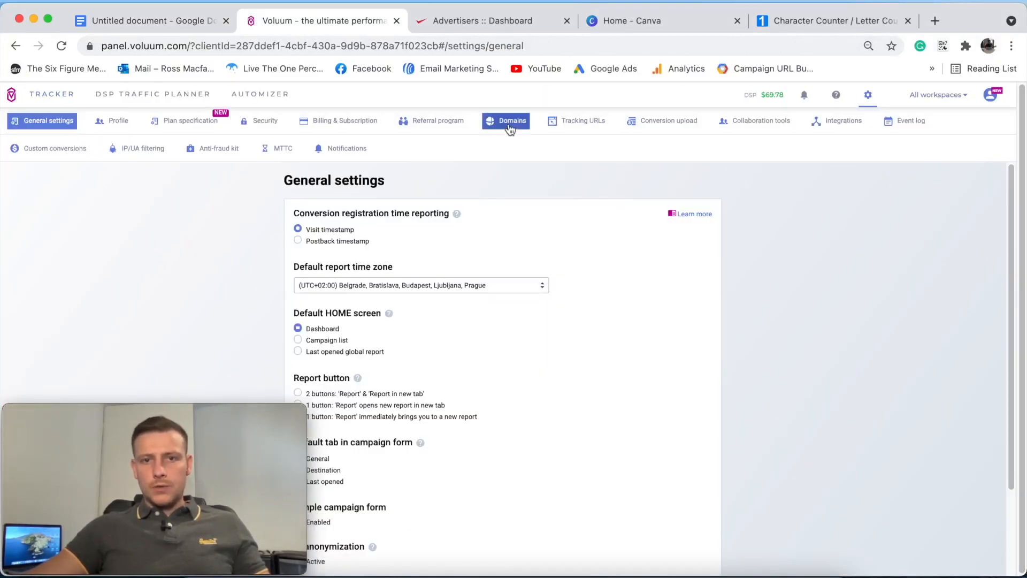
pyautogui.click(553, 122)
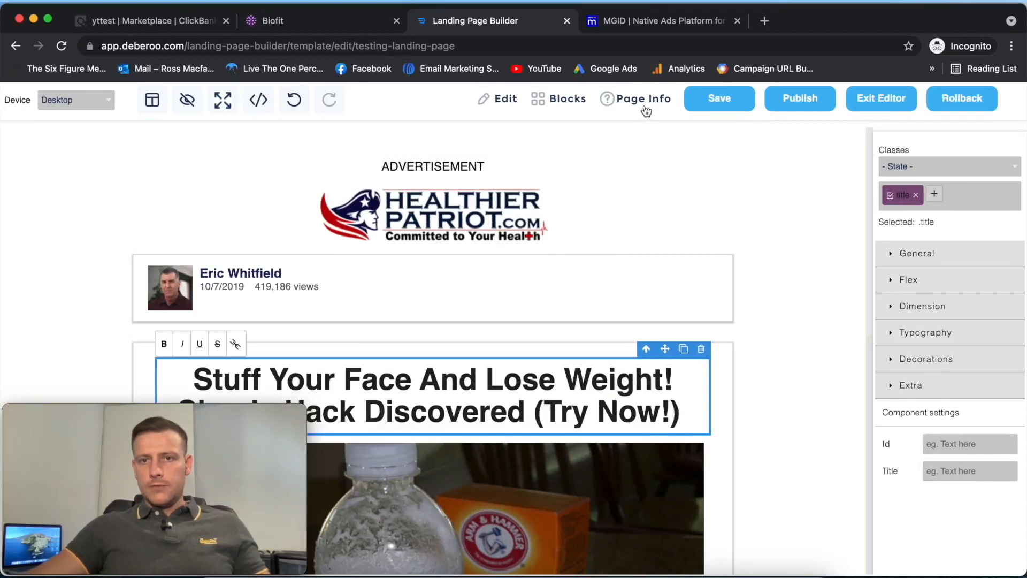
pyautogui.click(644, 102)
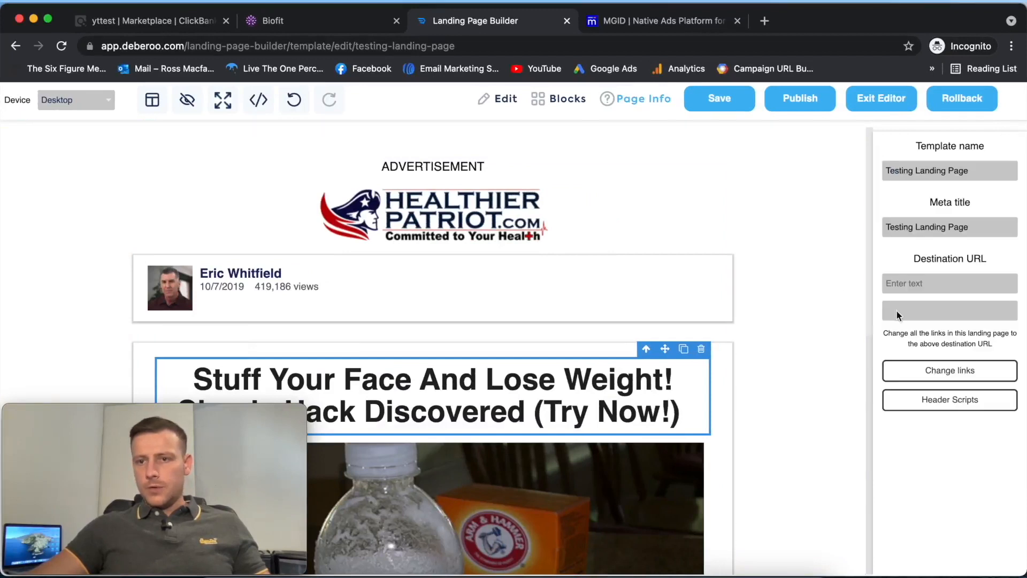
pyautogui.click(940, 284)
pyautogui.write('https://betrious-stionary.com/click')
pyautogui.click(951, 370)
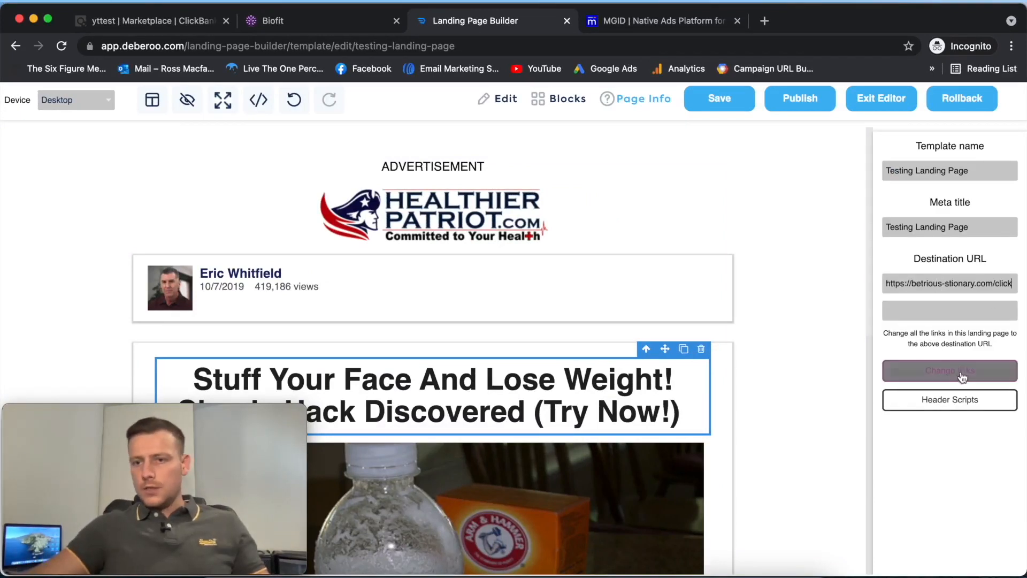
# - Save the landing page and publish it to the trending-news-24-com domain
pyautogui.scroll(-6, 519, 326)
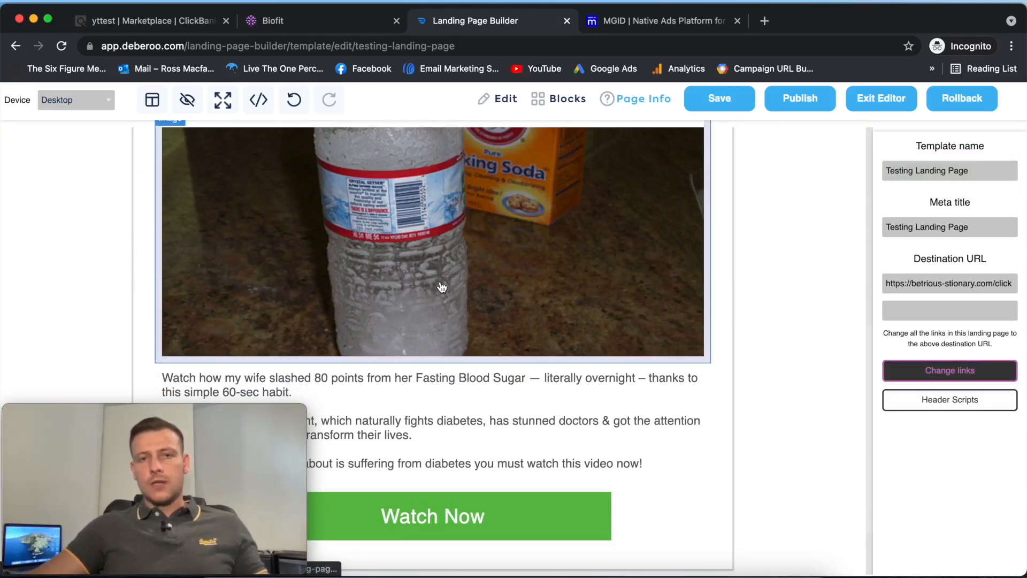
pyautogui.click(717, 103)
pyautogui.click(801, 107)
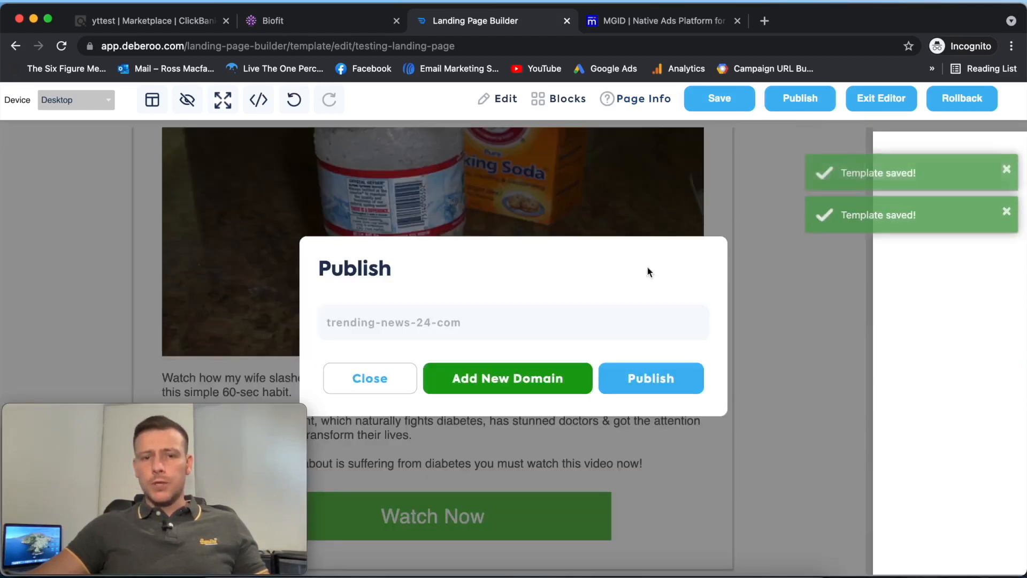
pyautogui.click(496, 325)
pyautogui.click(514, 323)
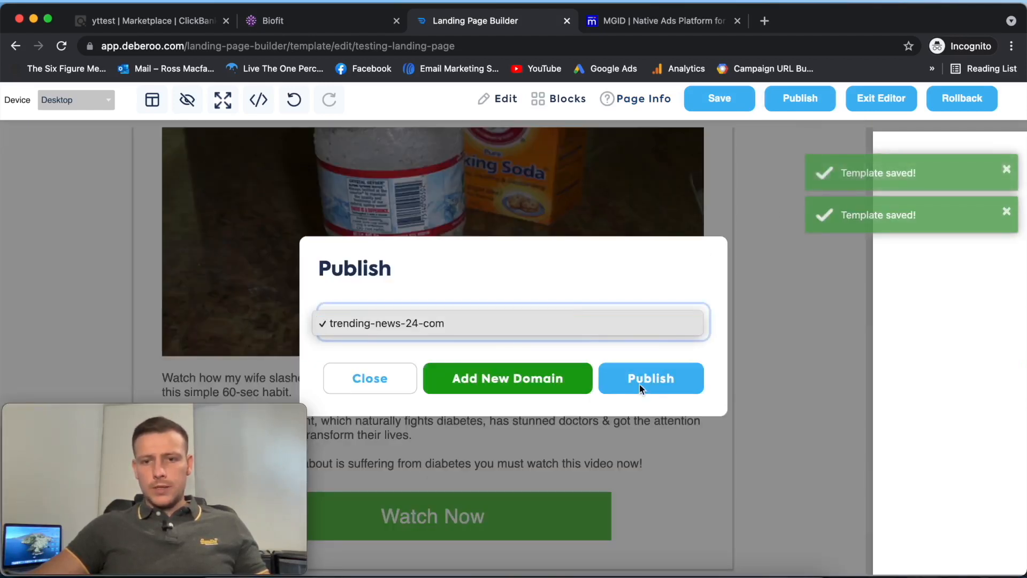
pyautogui.click(669, 392)
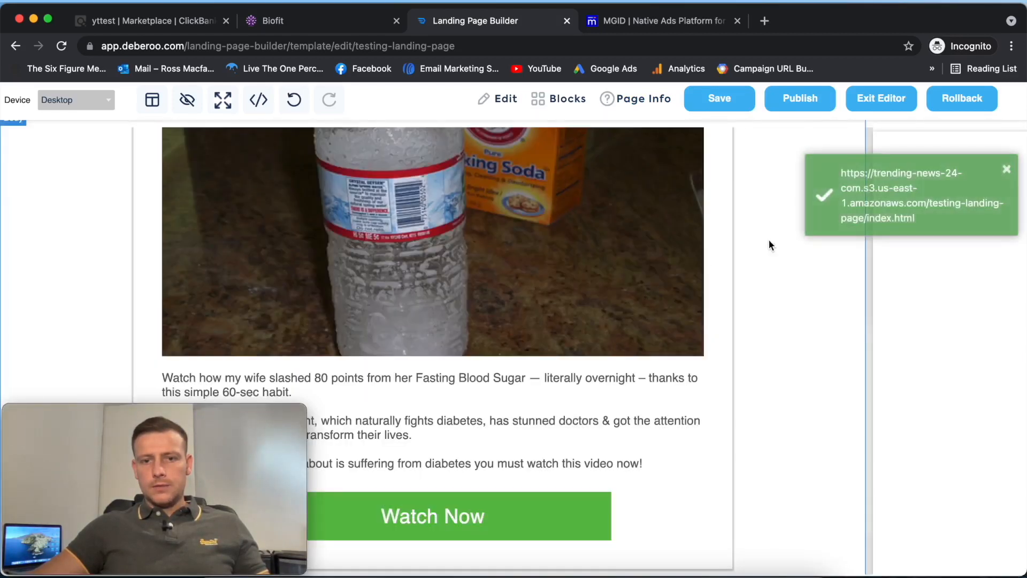
# - Exit the editor, expand the options of the published "Testing Landing Page" and open its S3 link
pyautogui.click(881, 97)
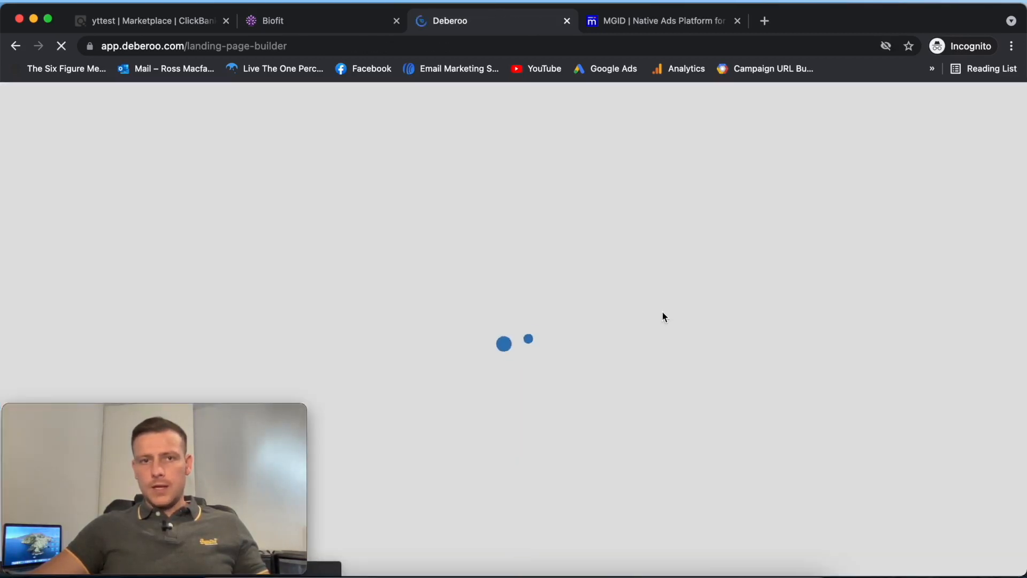
pyautogui.scroll(-3, 669, 283)
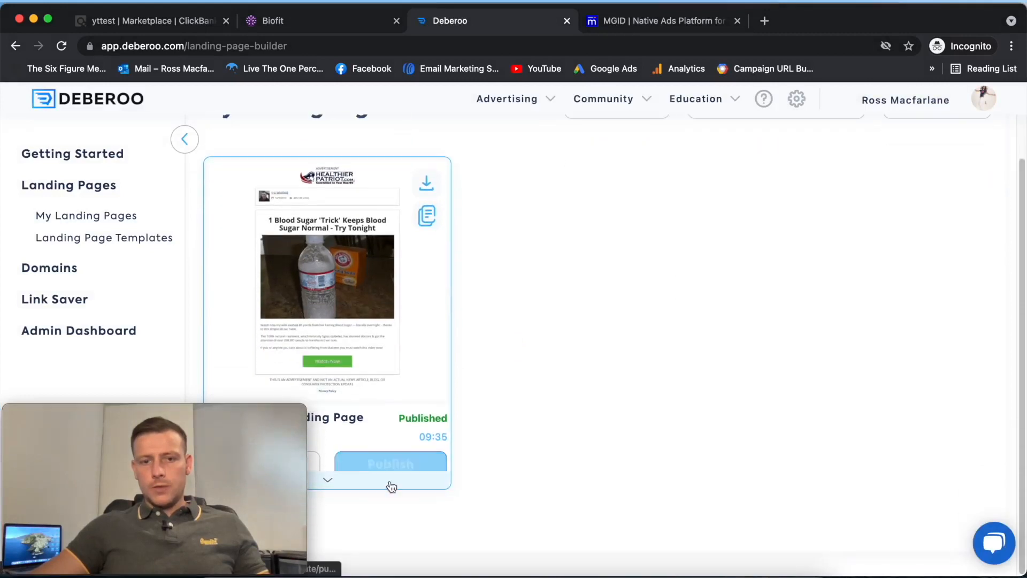
pyautogui.click(385, 485)
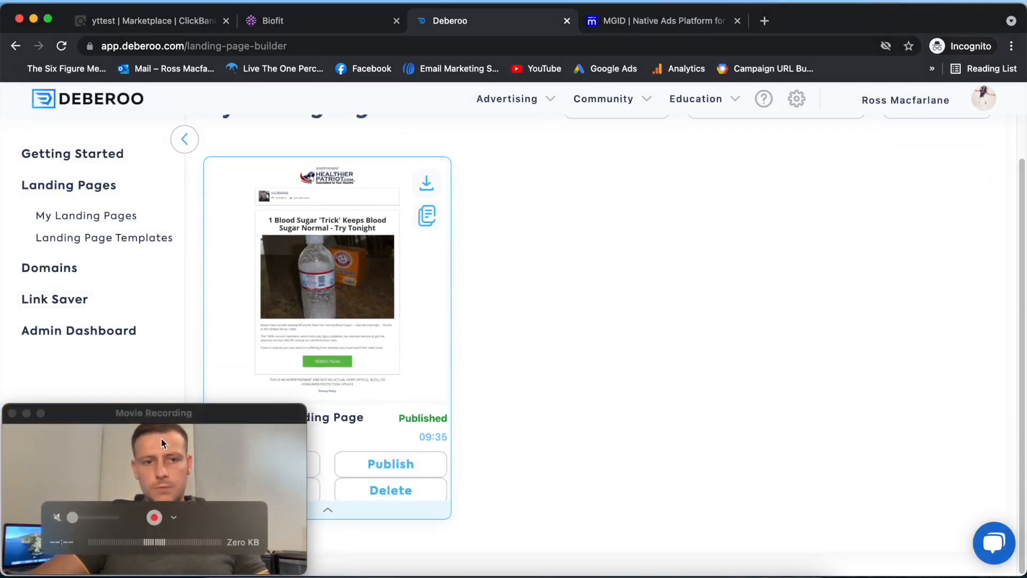
pyautogui.moveTo(160, 441); pyautogui.dragTo(875, 443)
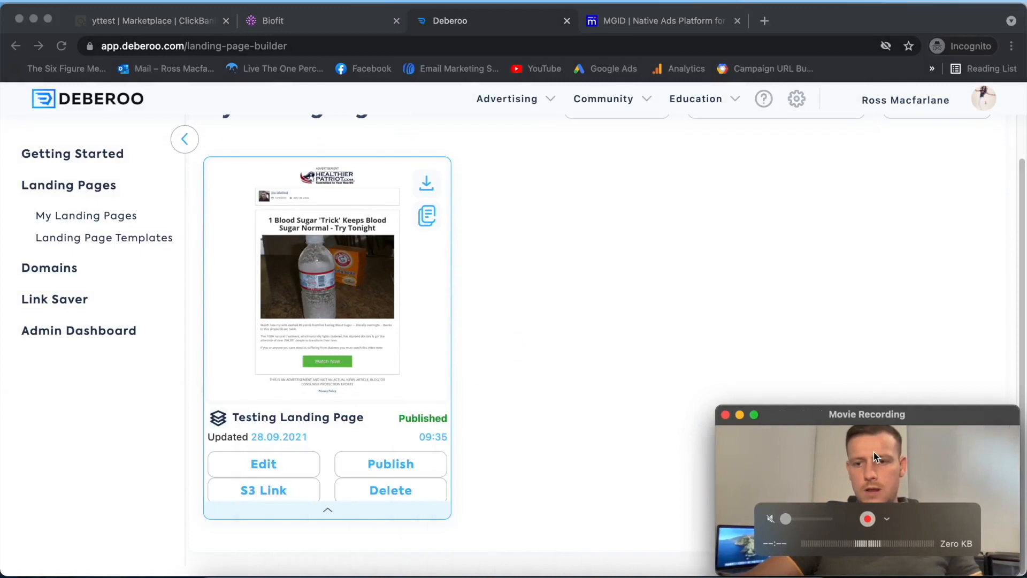
pyautogui.click(548, 340)
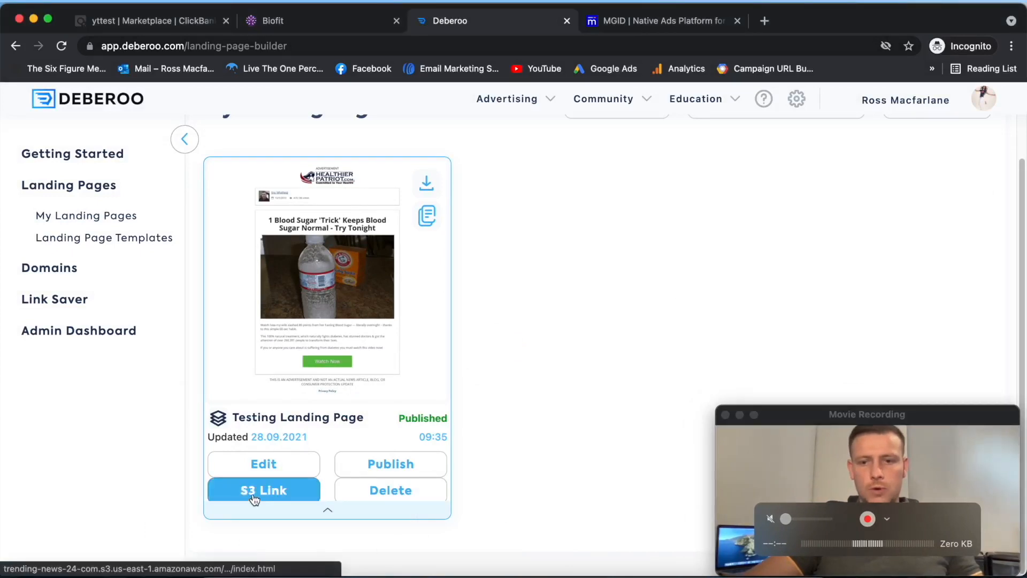
pyautogui.click(851, 415)
pyautogui.click(688, 478)
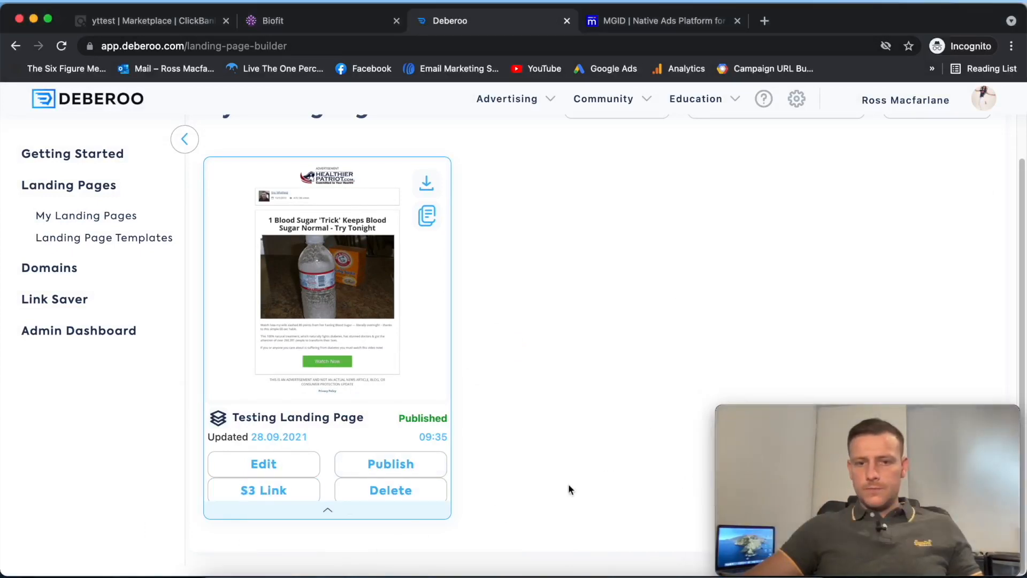
pyautogui.click(263, 490)
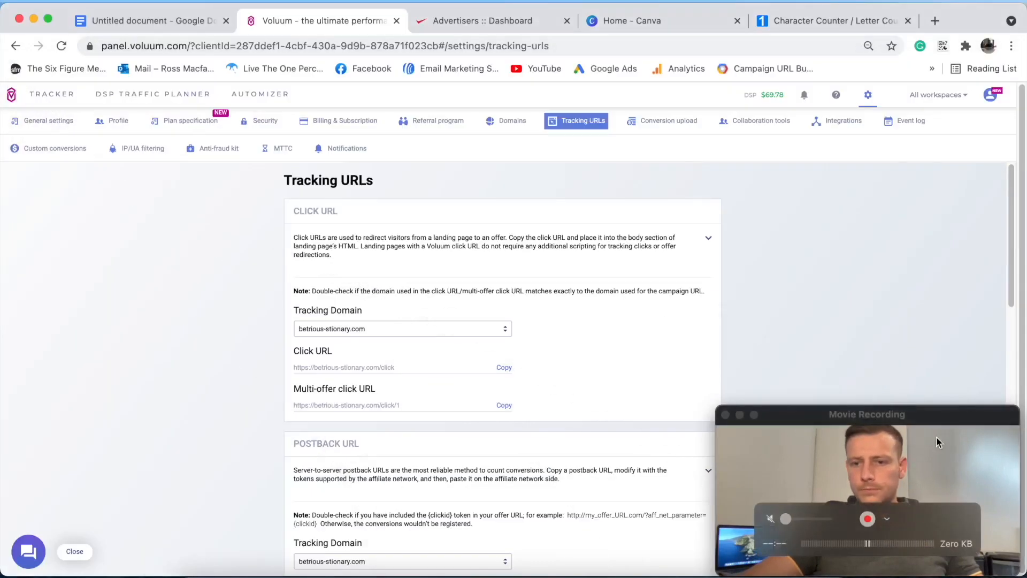
# - Return to the Google Docs outline to check the next campaign step
pyautogui.moveTo(913, 416); pyautogui.dragTo(202, 424)
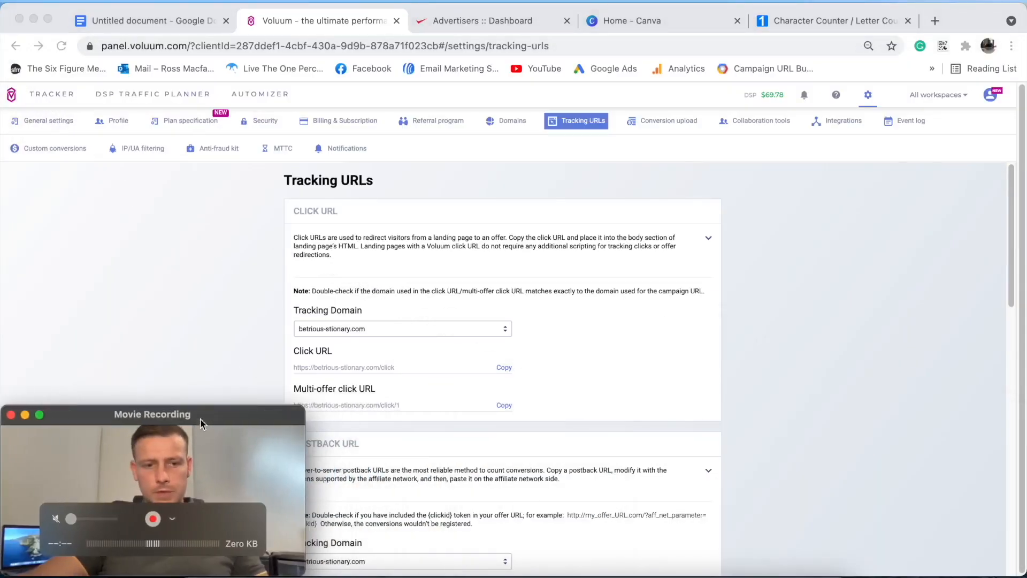
pyautogui.click(172, 19)
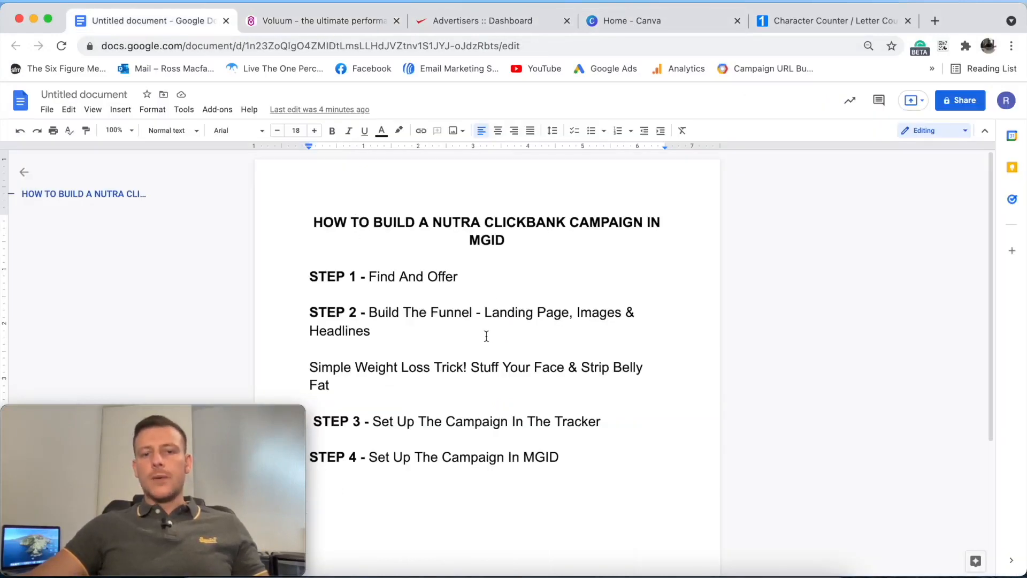
pyautogui.moveTo(514, 308); pyautogui.dragTo(334, 348)
pyautogui.press('BackSpace')
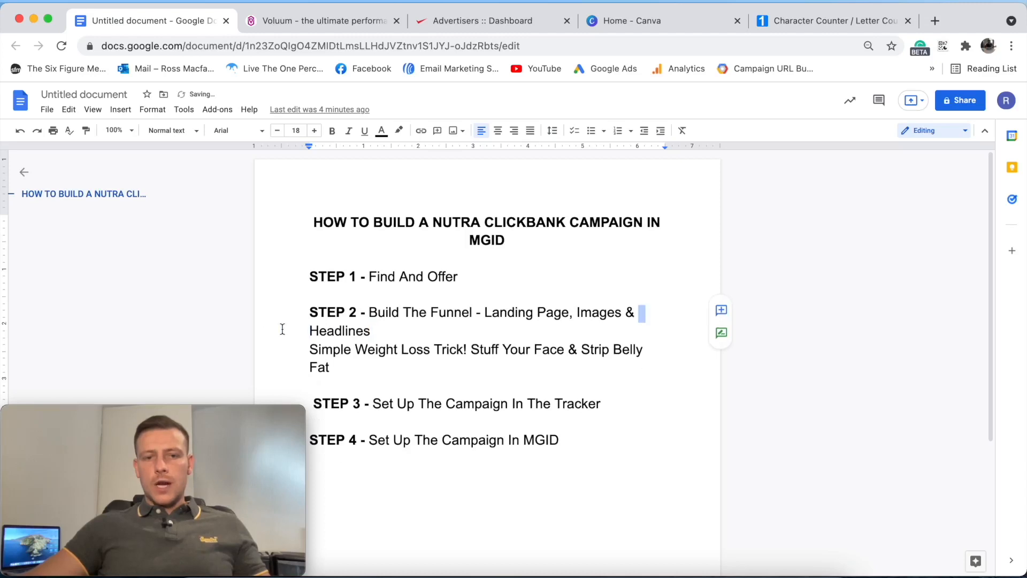
pyautogui.press('Return')
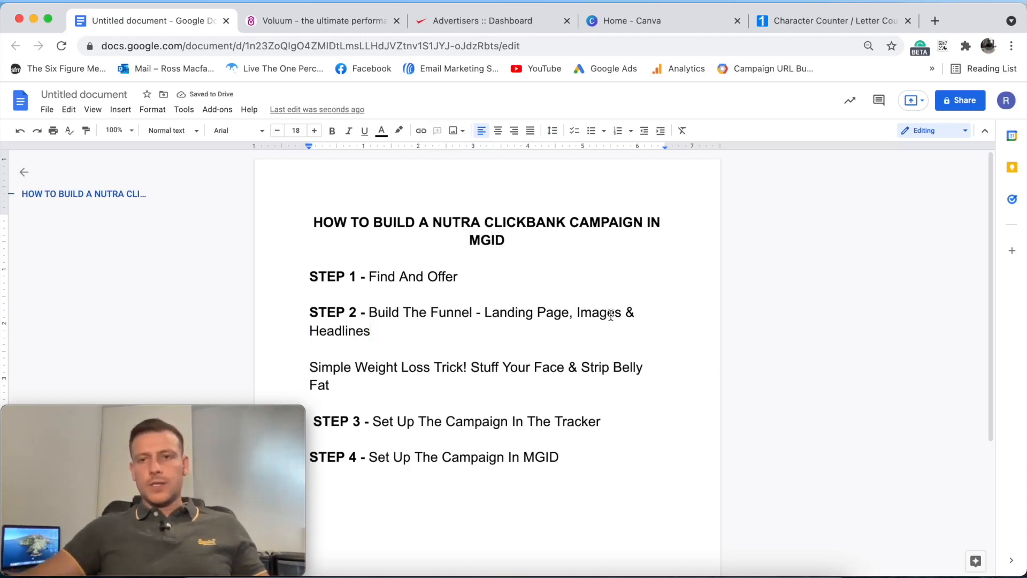
# - Close the character counter page and search Google Images in a new tab for "weight loss before and after"
pyautogui.click(909, 21)
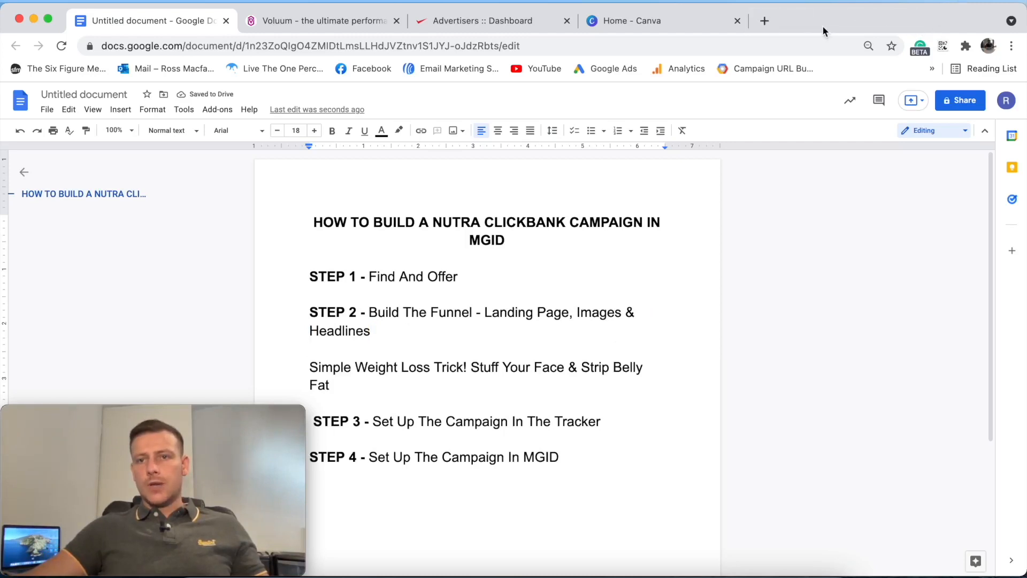
pyautogui.click(765, 21)
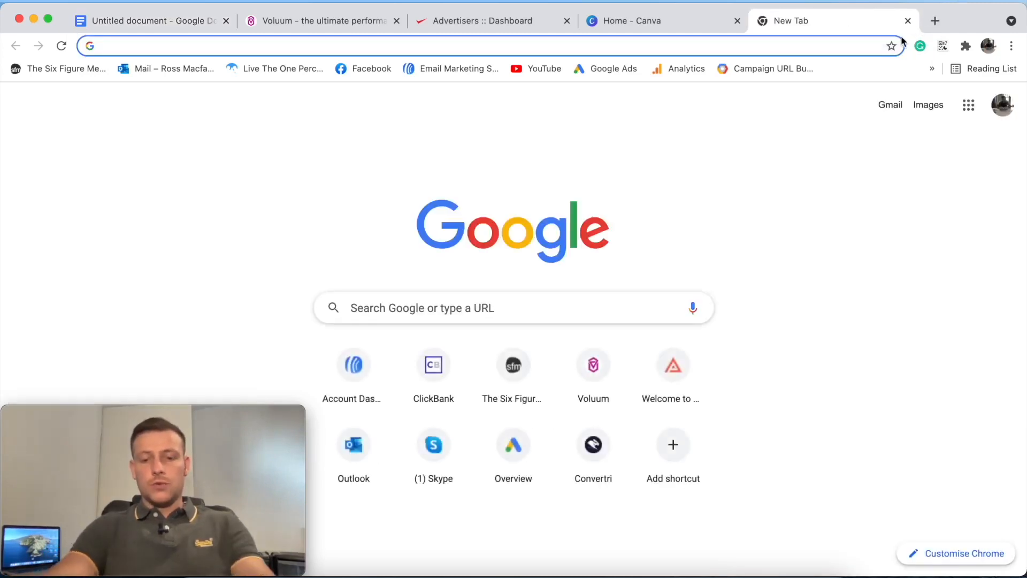
pyautogui.write('wieghtloss ')
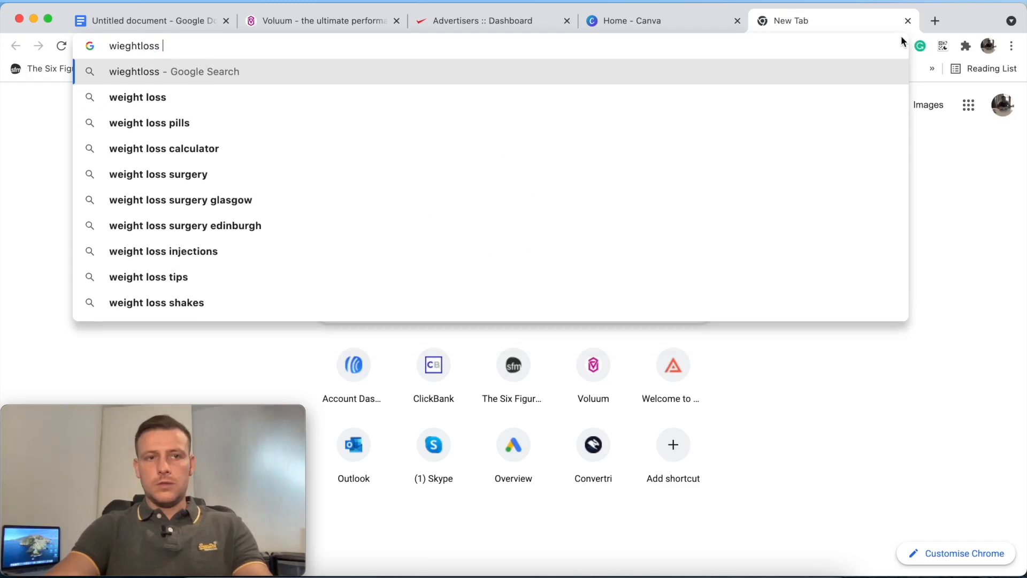
pyautogui.write('befreo and')
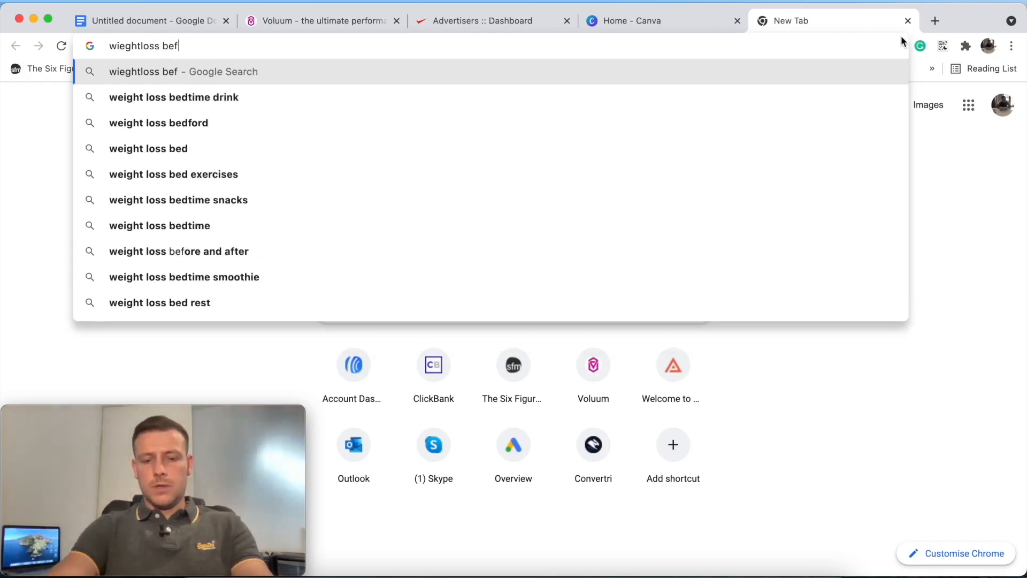
pyautogui.press('BackSpace')
pyautogui.press('BackSpace')
pyautogui.press('BackSpace')
pyautogui.press('BackSpace')
pyautogui.press('BackSpace')
pyautogui.press('BackSpace')
pyautogui.press('BackSpace')
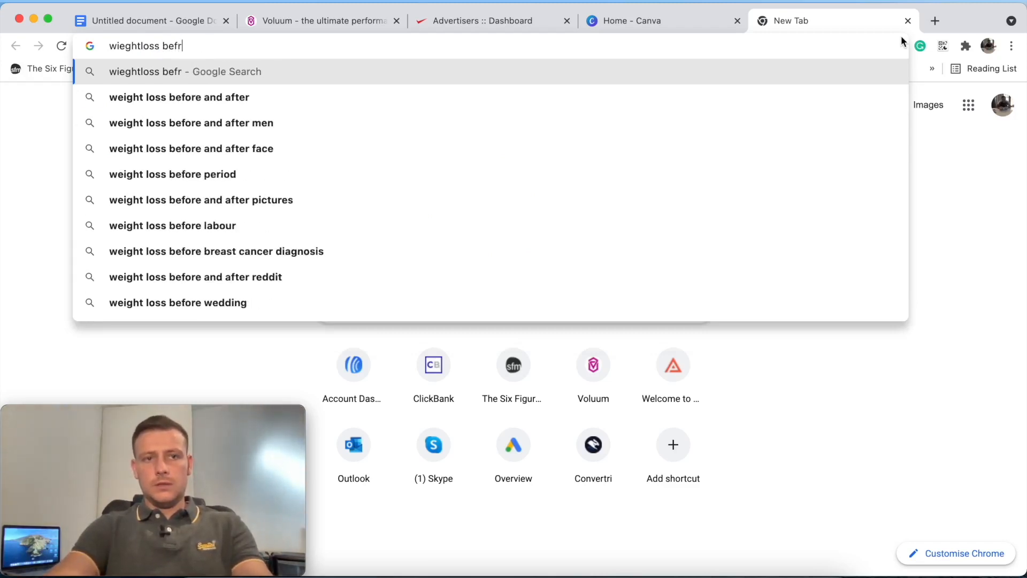
pyautogui.write('ore and after')
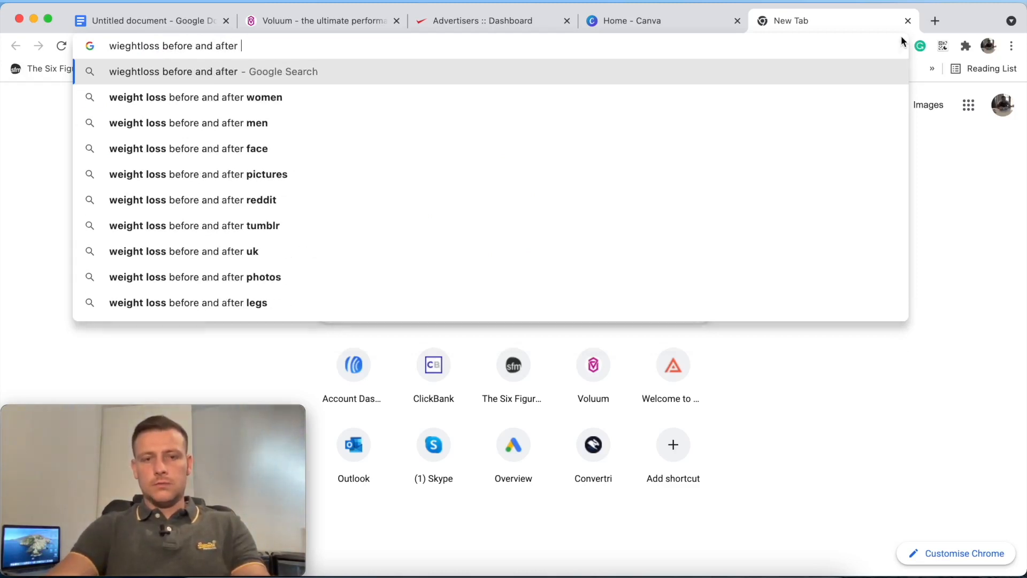
pyautogui.press('Return')
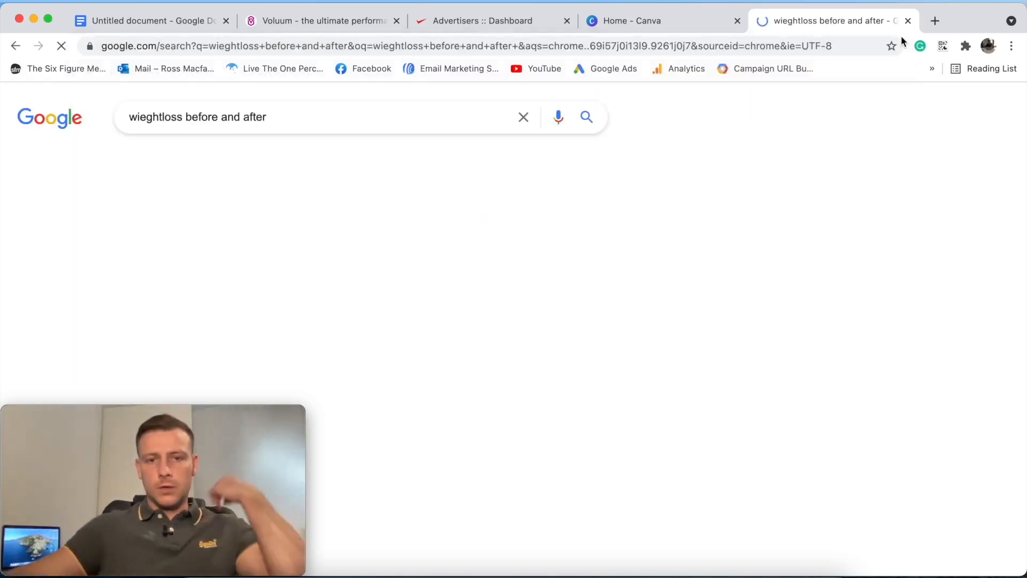
pyautogui.click(180, 167)
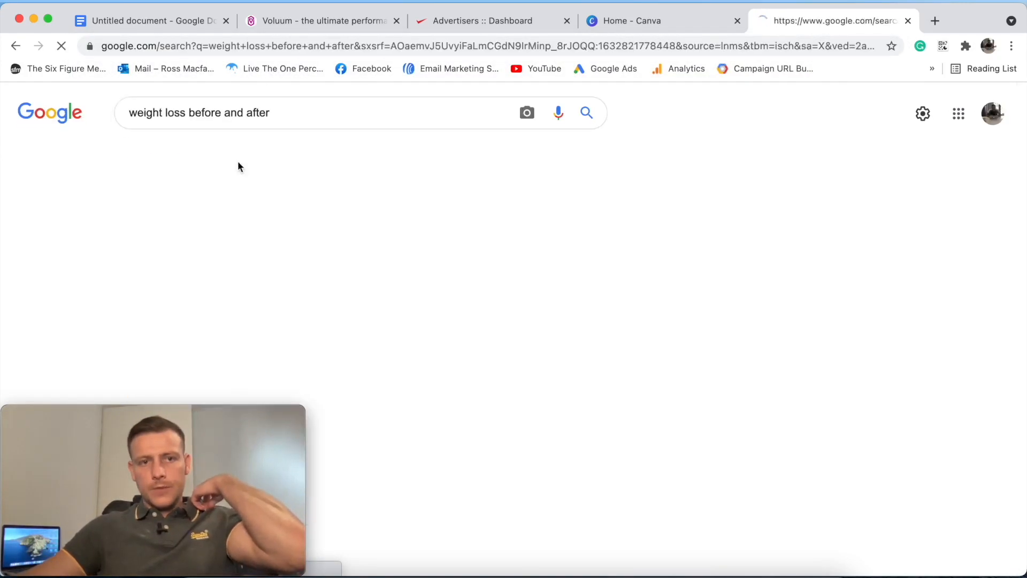
# - Browse the weight loss image results for a suitable ad photo, previewing the Bored Panda before-and-after picture
pyautogui.scroll(-10, 582, 305)
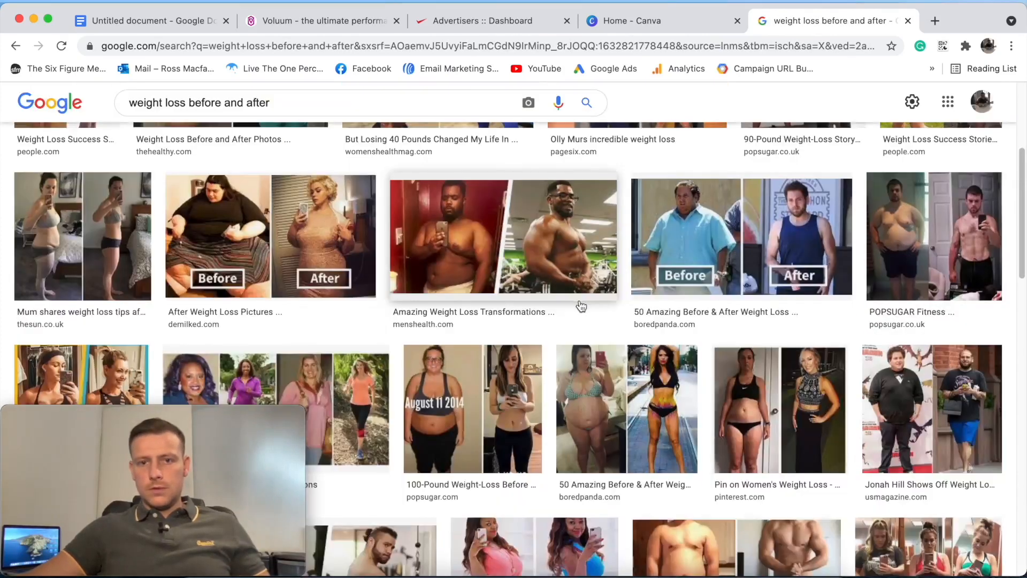
pyautogui.scroll(-15, 558, 304)
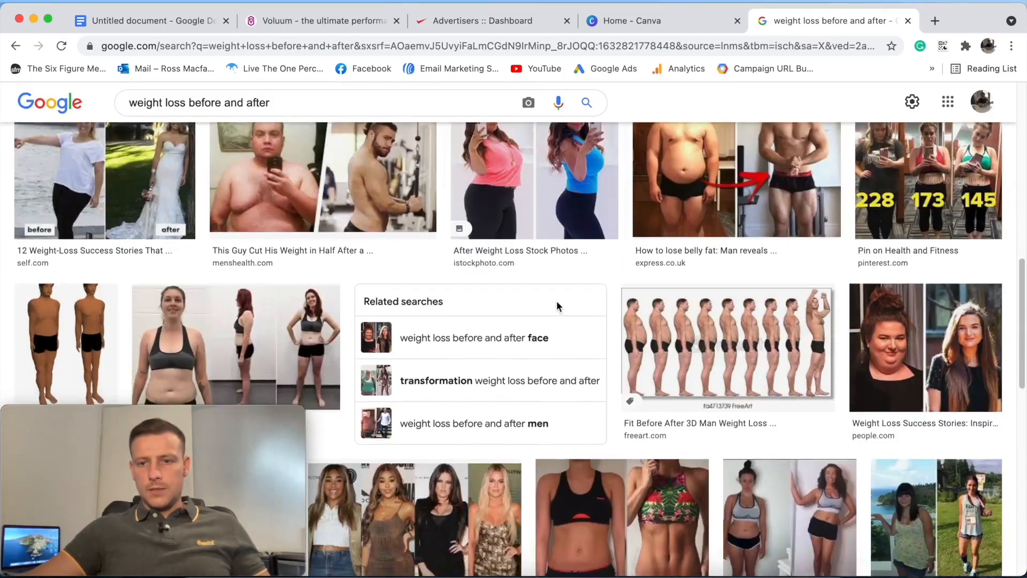
pyautogui.scroll(-3, 556, 306)
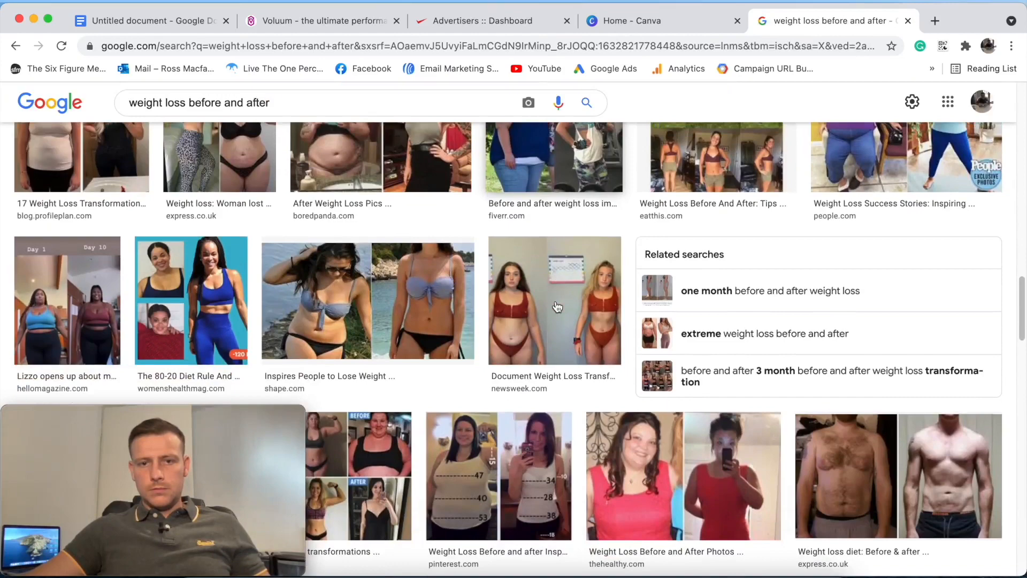
pyautogui.scroll(6, 481, 294)
pyautogui.scroll(-2, 383, 280)
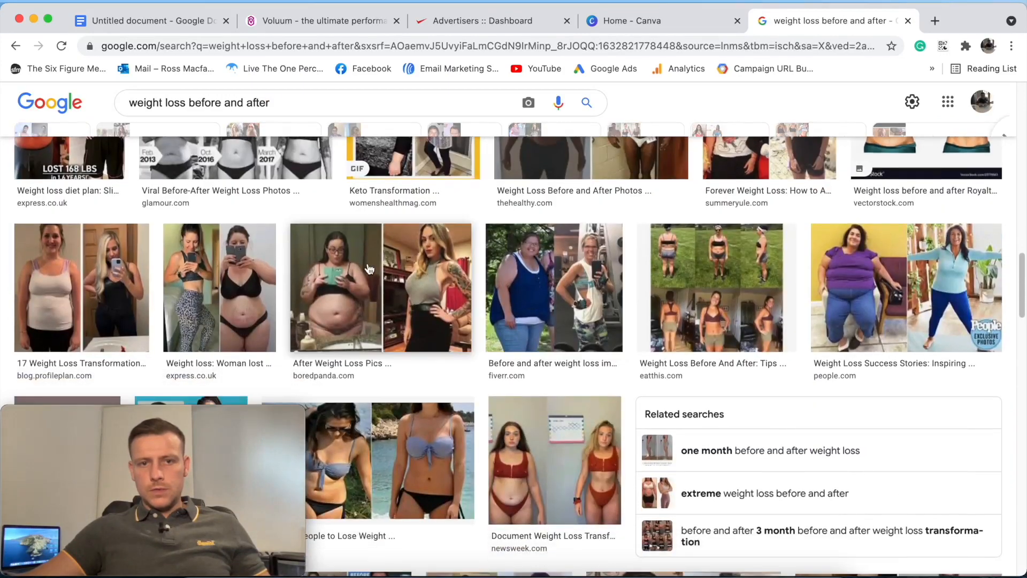
pyautogui.click(369, 268)
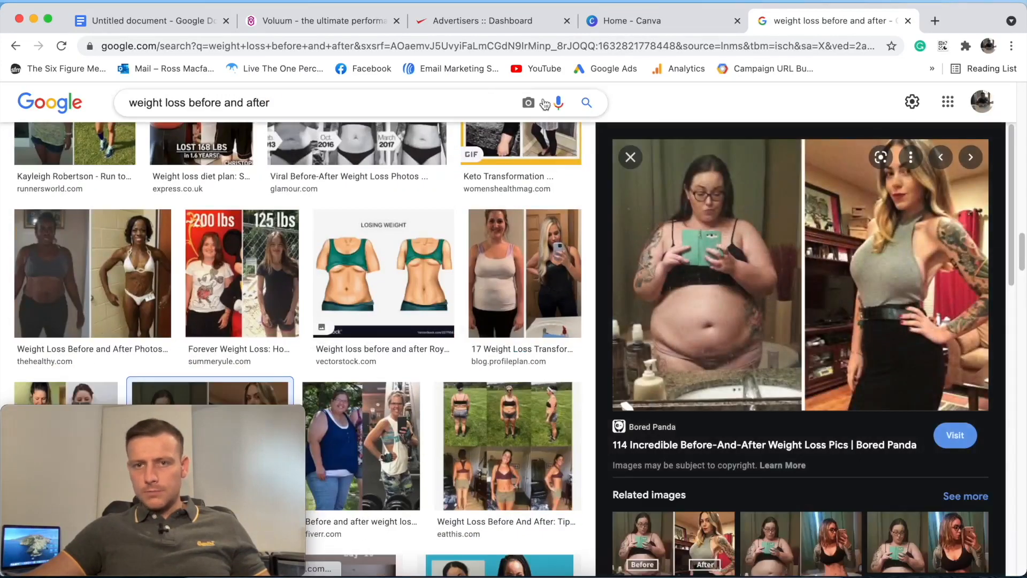
pyautogui.click(630, 157)
pyautogui.scroll(-8, 571, 258)
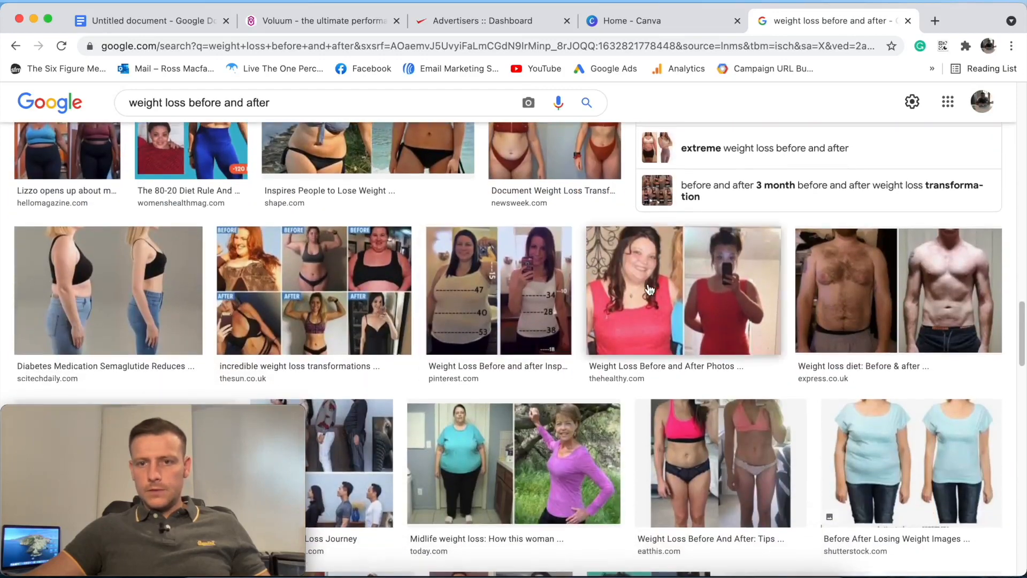
# - Preview The Healthy's before-and-after photo with the red dresses and save the image to Downloads as "Biotfit Image 1"
pyautogui.click(650, 289)
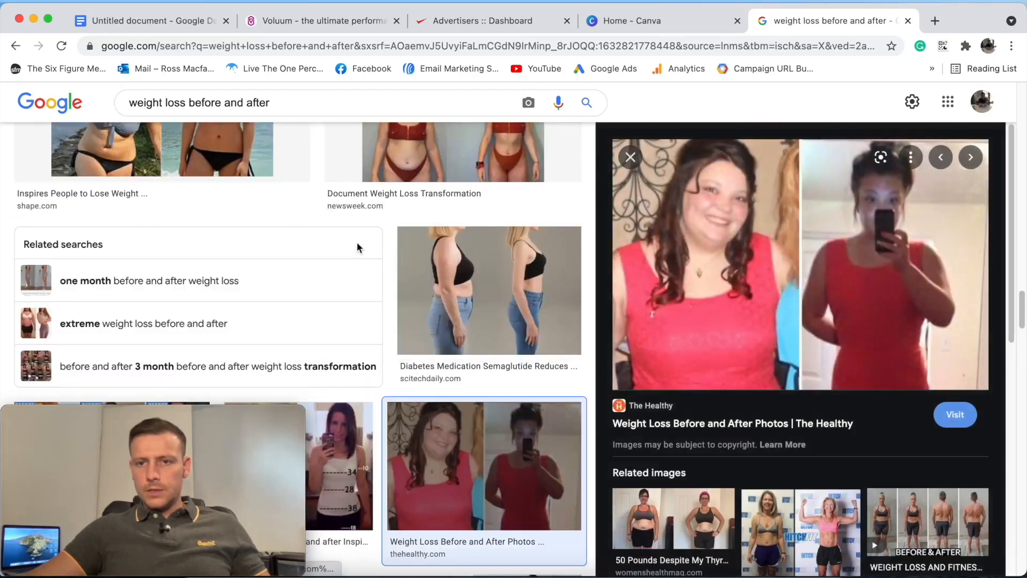
pyautogui.click(725, 241)
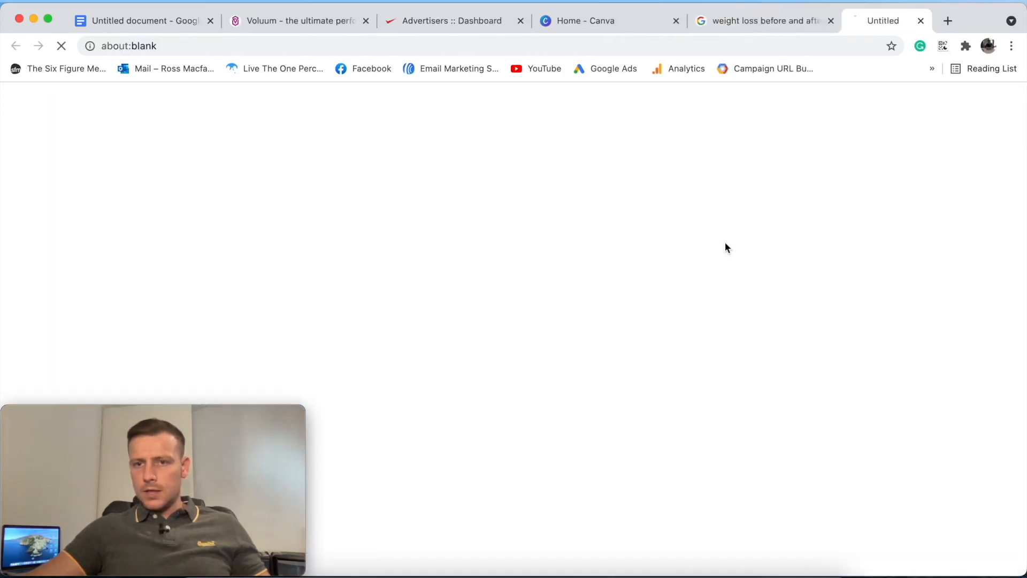
pyautogui.click(929, 21)
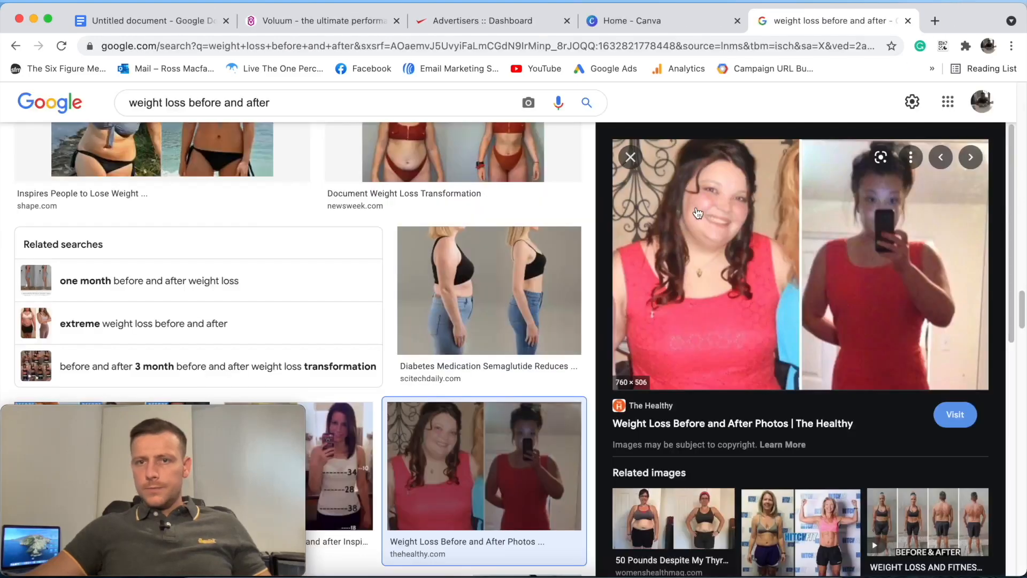
pyautogui.rightClick(719, 294)
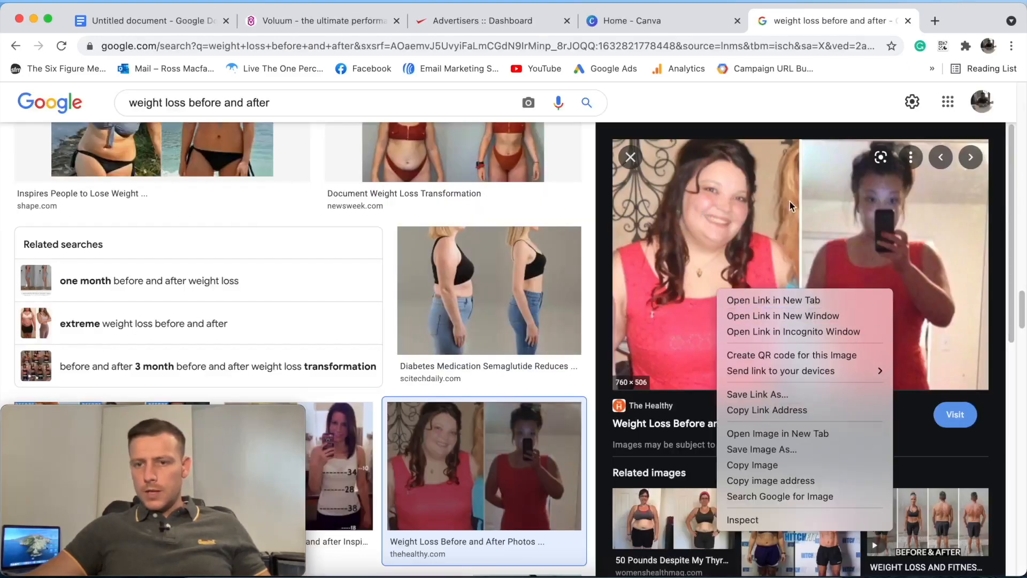
pyautogui.click(765, 449)
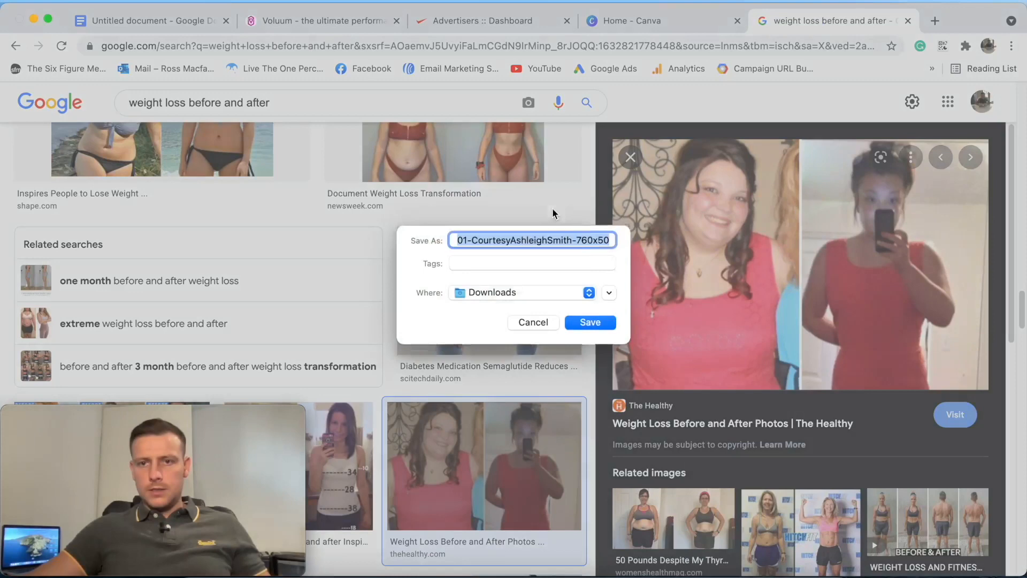
pyautogui.write('Biotfit Ima')
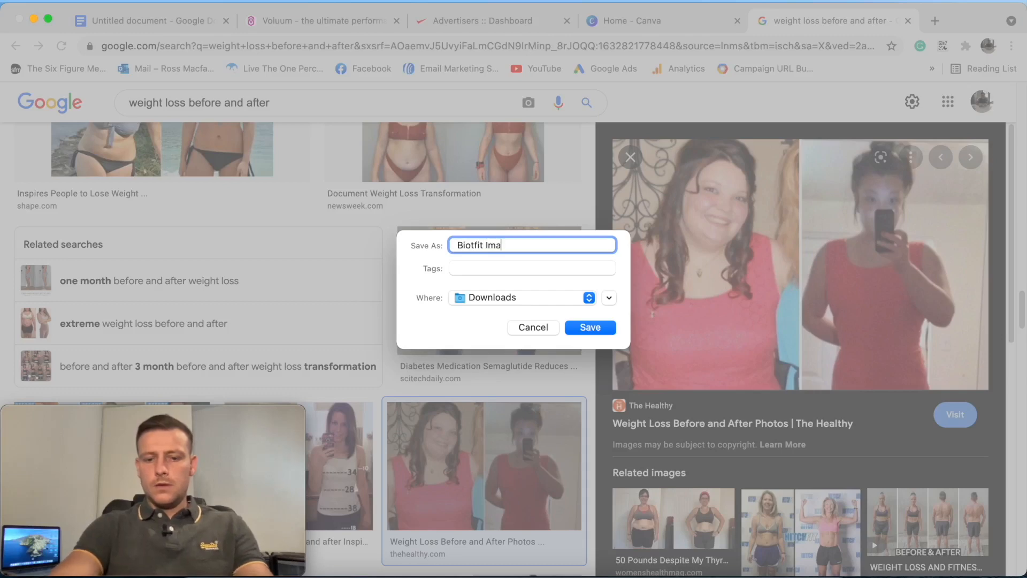
pyautogui.write('ge 1')
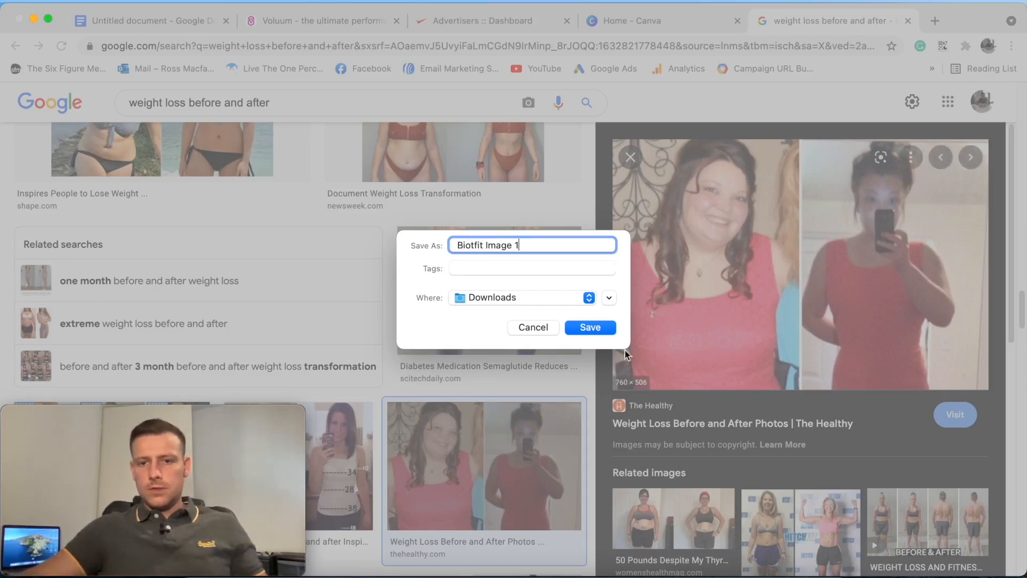
pyautogui.click(599, 328)
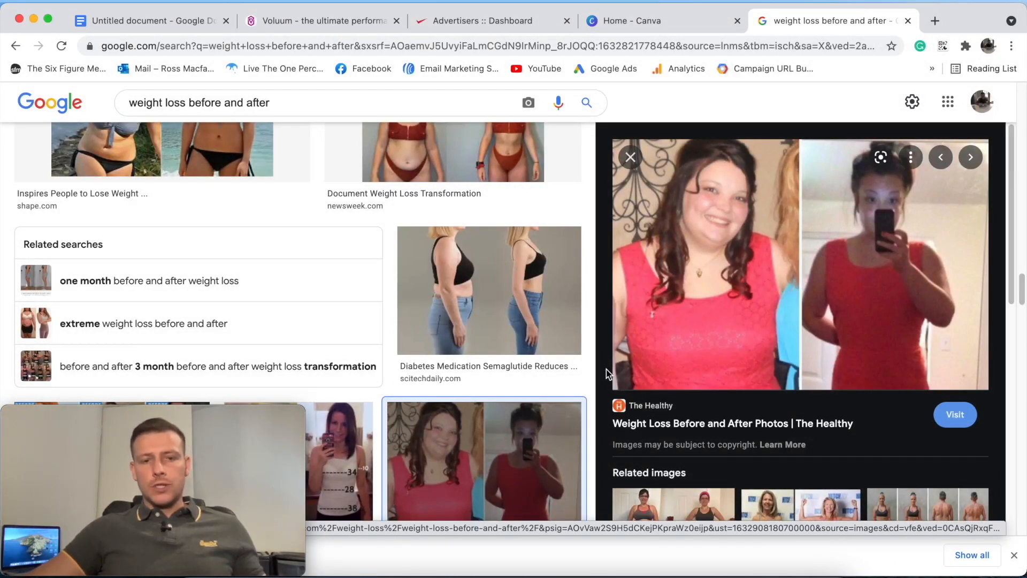
# - Switch to Canva, create a 1200 x 800 px design and upload Biotfit Image 1.jpeg to its media
pyautogui.click(637, 27)
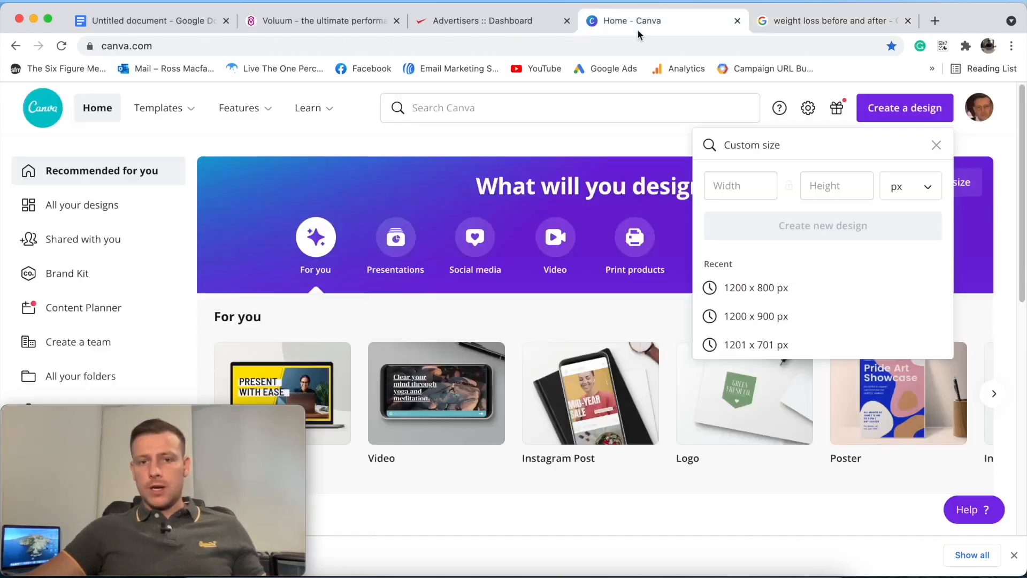
pyautogui.click(757, 288)
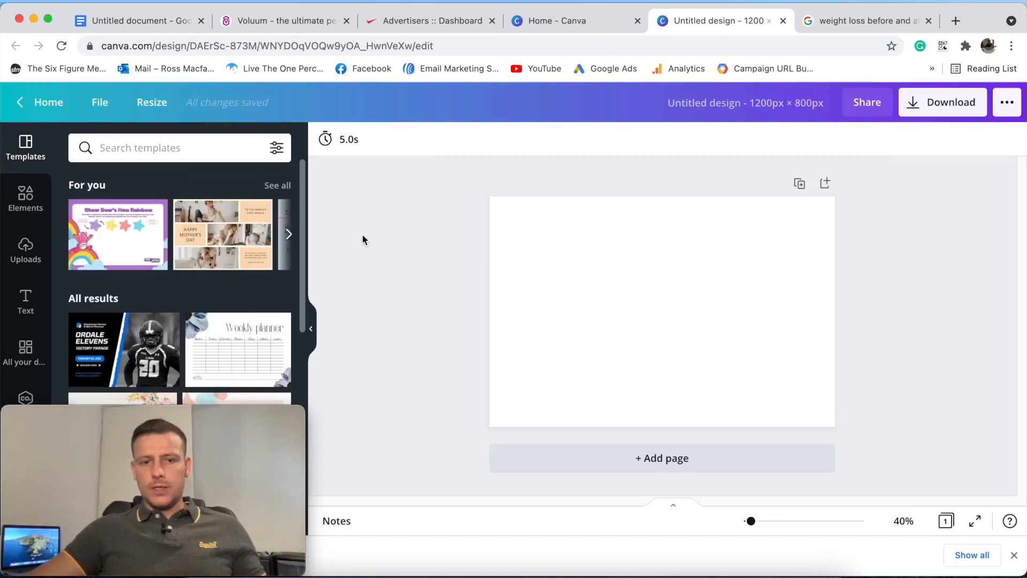
pyautogui.moveTo(197, 415); pyautogui.dragTo(912, 412)
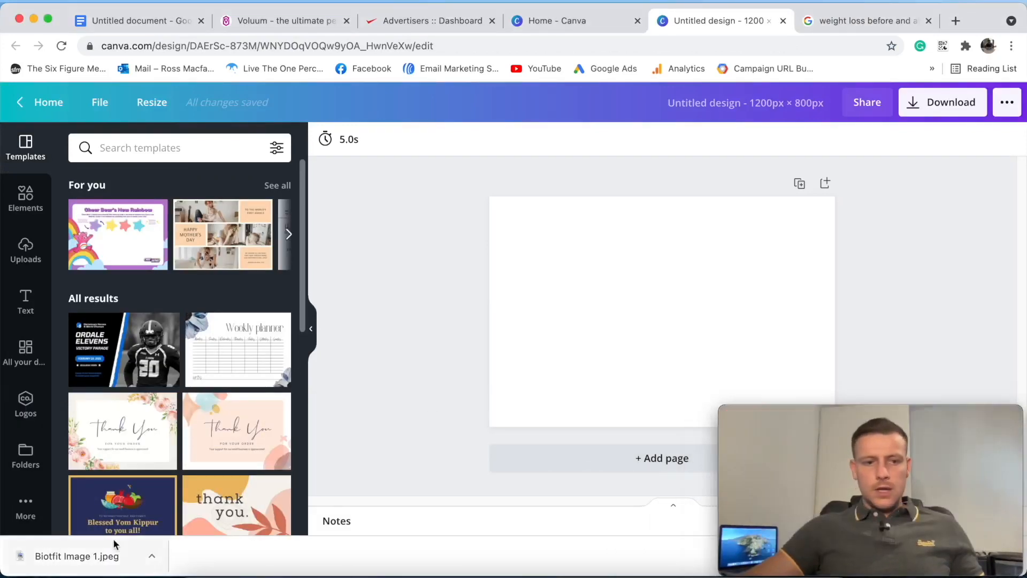
pyautogui.moveTo(64, 556); pyautogui.dragTo(166, 319)
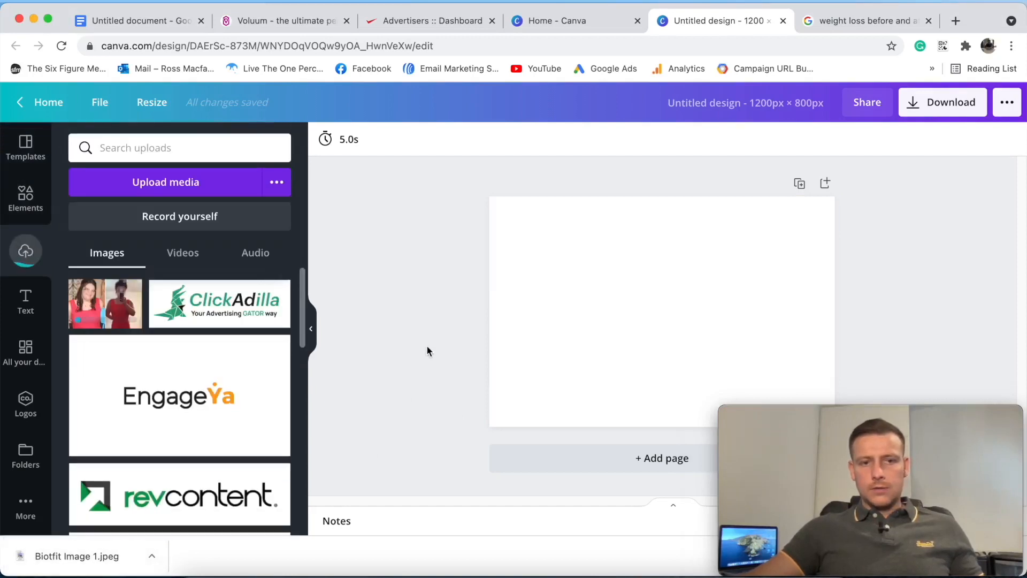
pyautogui.moveTo(878, 415); pyautogui.dragTo(159, 417)
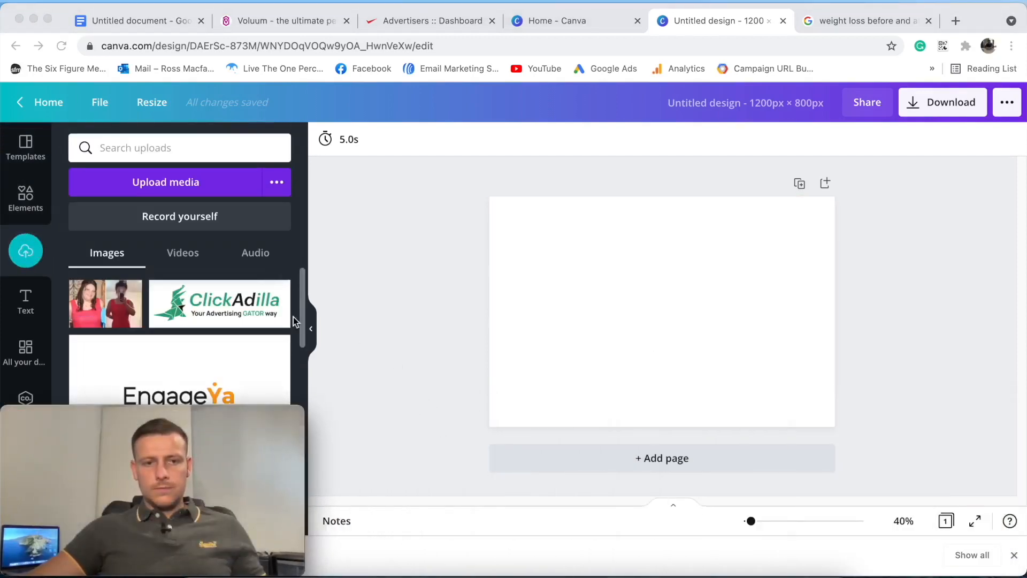
# - Place the uploaded before-and-after photo on the blank page and enlarge it from the upper-left corner to fill the whole page
pyautogui.click(739, 312)
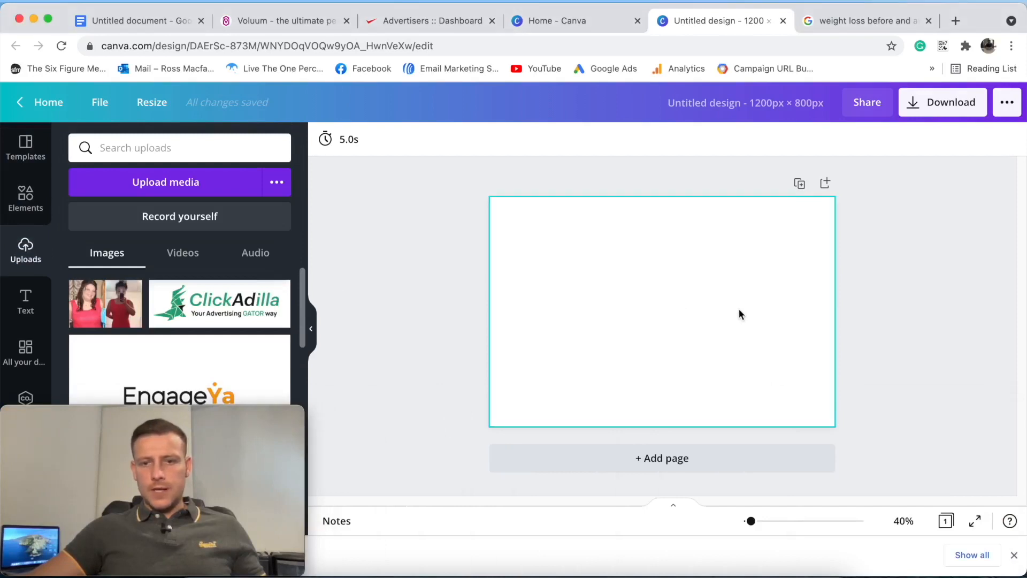
pyautogui.click(81, 294)
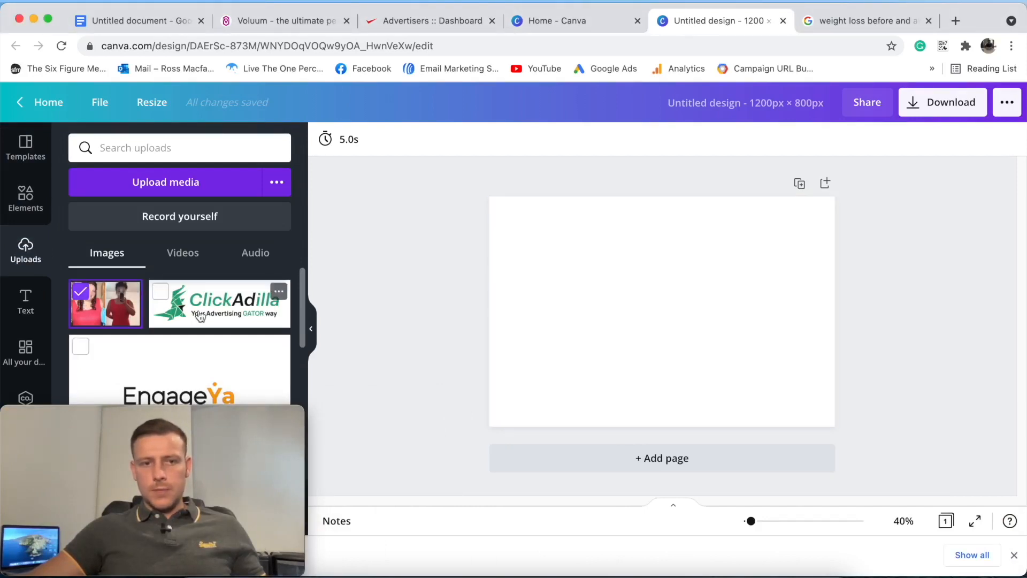
pyautogui.click(103, 306)
pyautogui.moveTo(100, 308); pyautogui.dragTo(746, 308)
pyautogui.moveTo(741, 345); pyautogui.dragTo(536, 263)
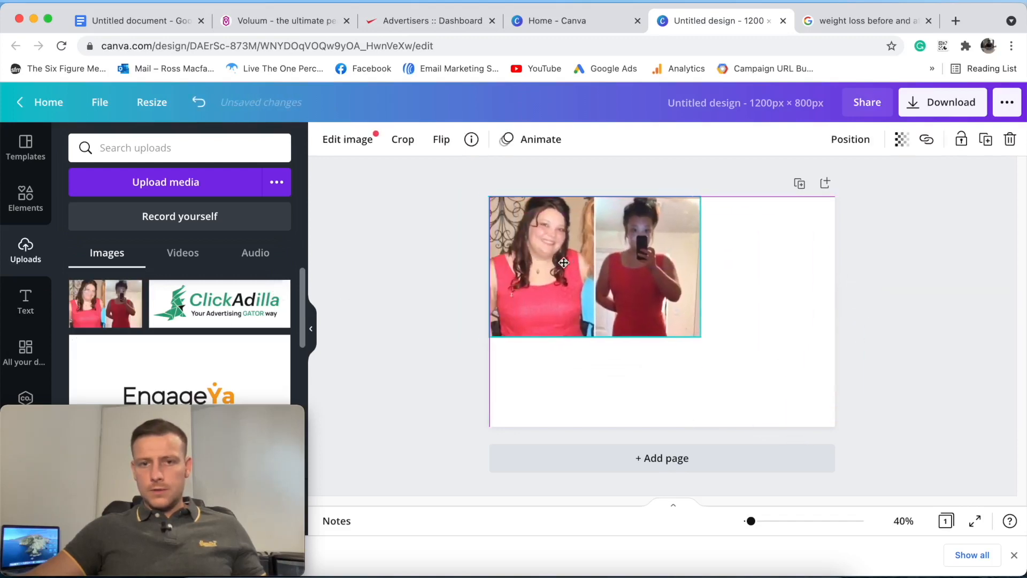
pyautogui.moveTo(699, 335); pyautogui.dragTo(835, 427)
pyautogui.click(944, 396)
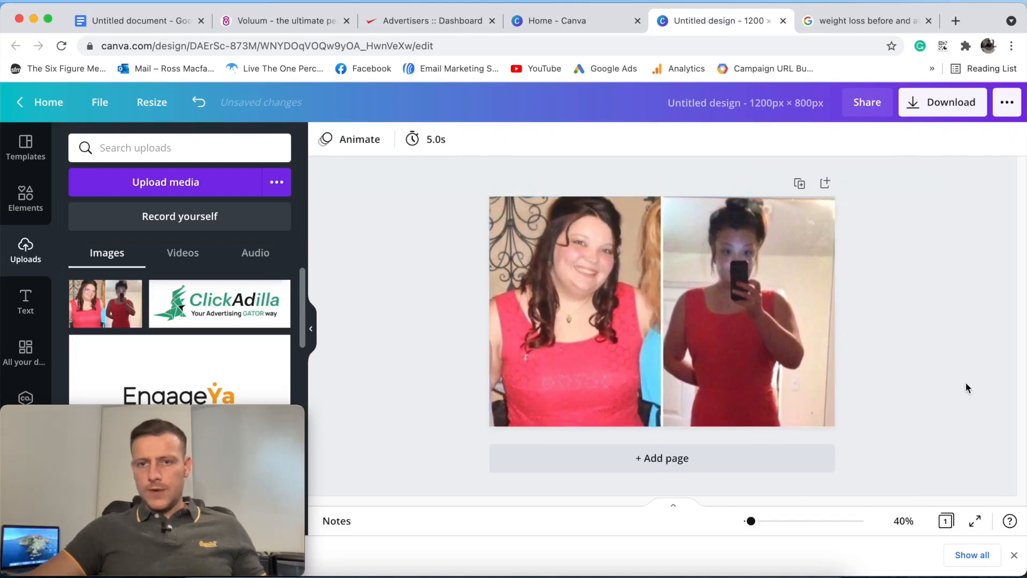
# - Download the finished 1200 x 800 px design as a PNG and dismiss the published message
pyautogui.click(937, 107)
pyautogui.click(915, 392)
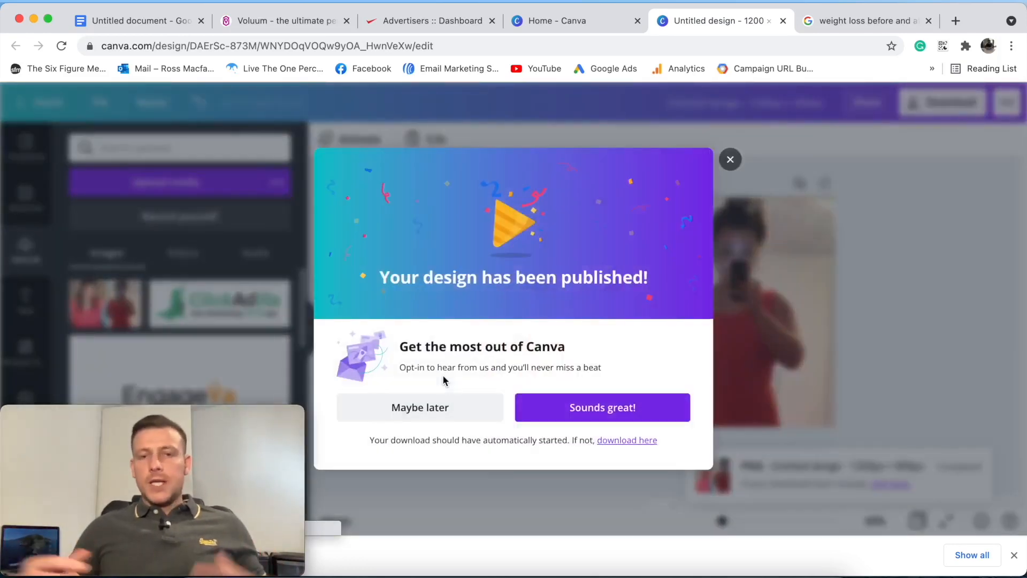
pyautogui.click(731, 160)
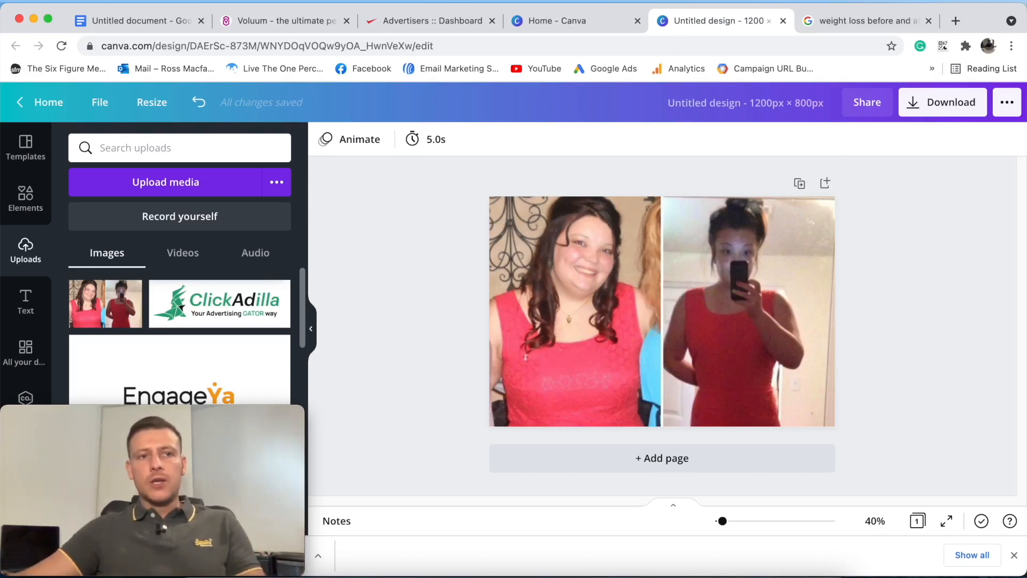
# - Switch to the Google Docs outline and review the funnel images and headlines, tracker and MGID campaign steps
pyautogui.click(118, 24)
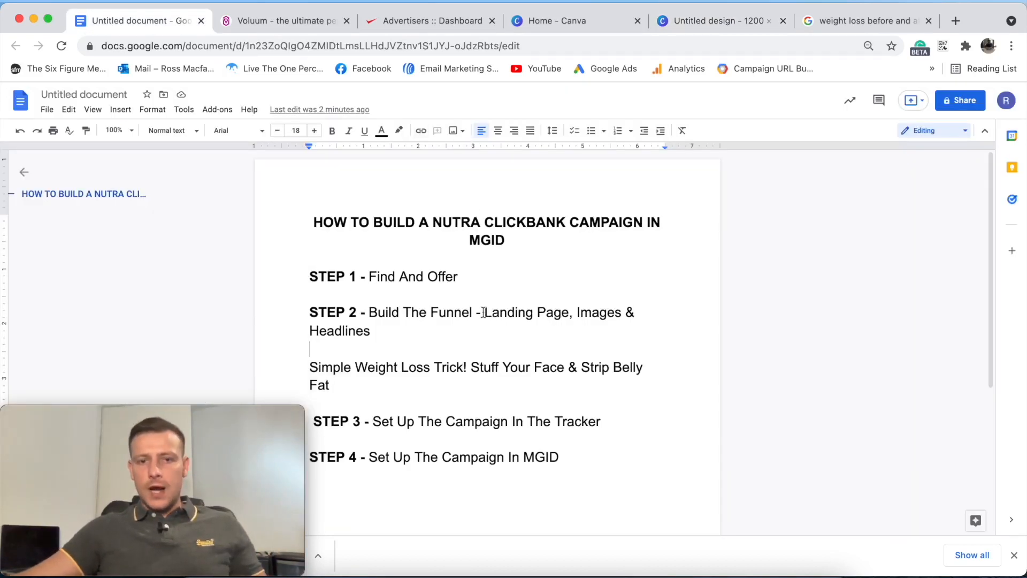
pyautogui.moveTo(483, 312); pyautogui.dragTo(575, 311)
pyautogui.click(578, 314)
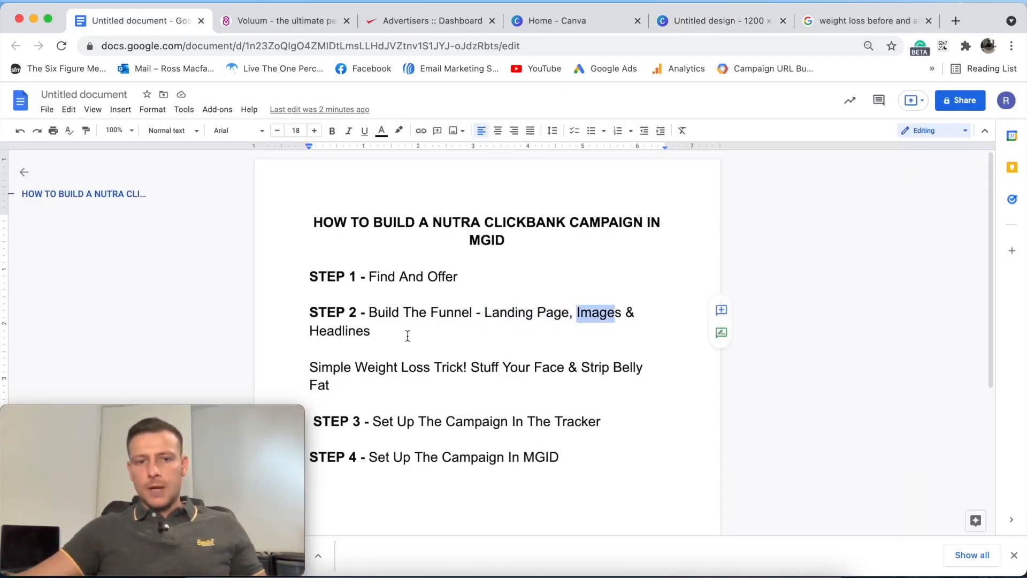
pyautogui.moveTo(310, 329); pyautogui.dragTo(392, 330)
pyautogui.scroll(-5, 477, 351)
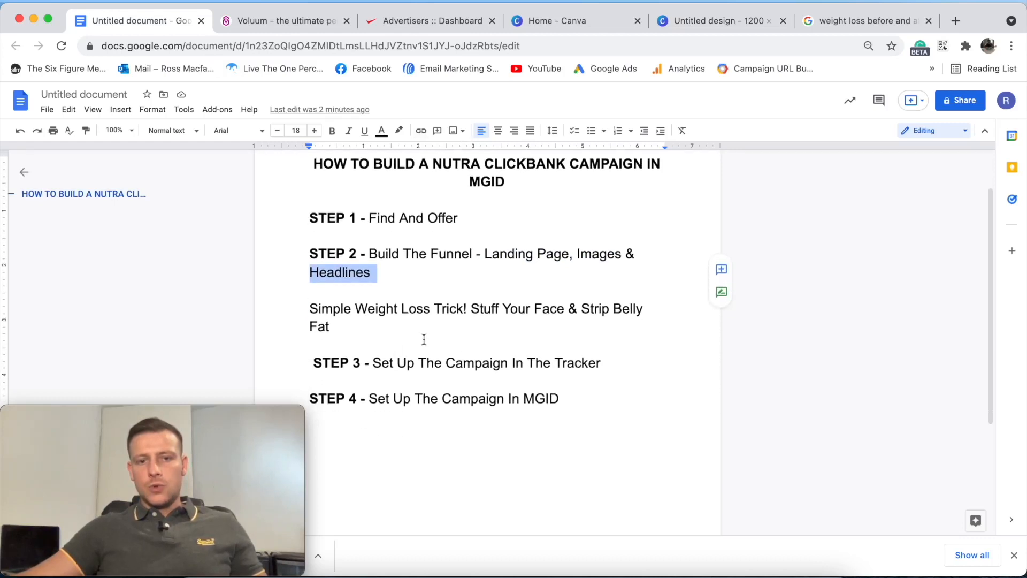
pyautogui.moveTo(412, 282); pyautogui.dragTo(616, 287)
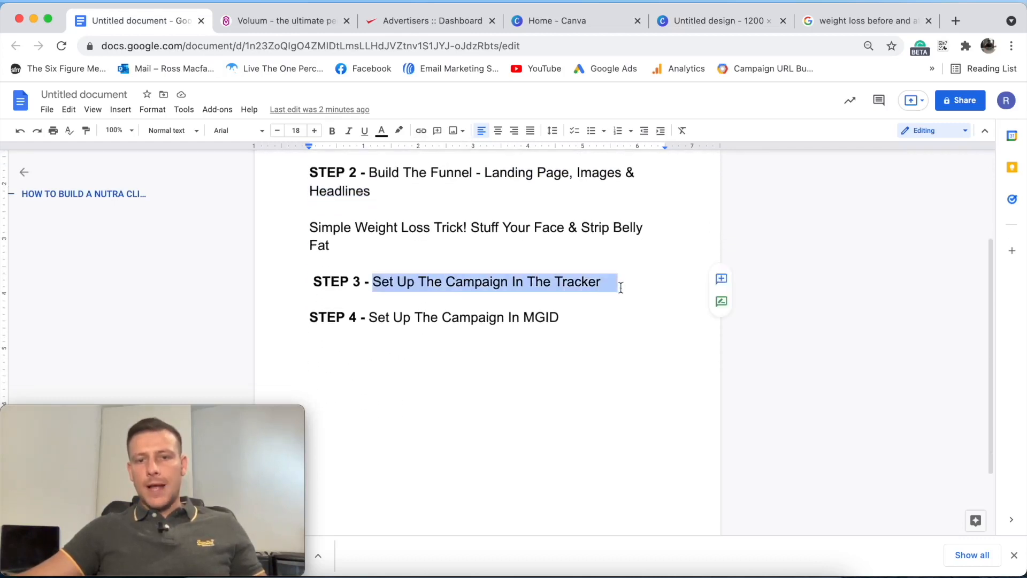
pyautogui.moveTo(628, 324); pyautogui.dragTo(621, 369)
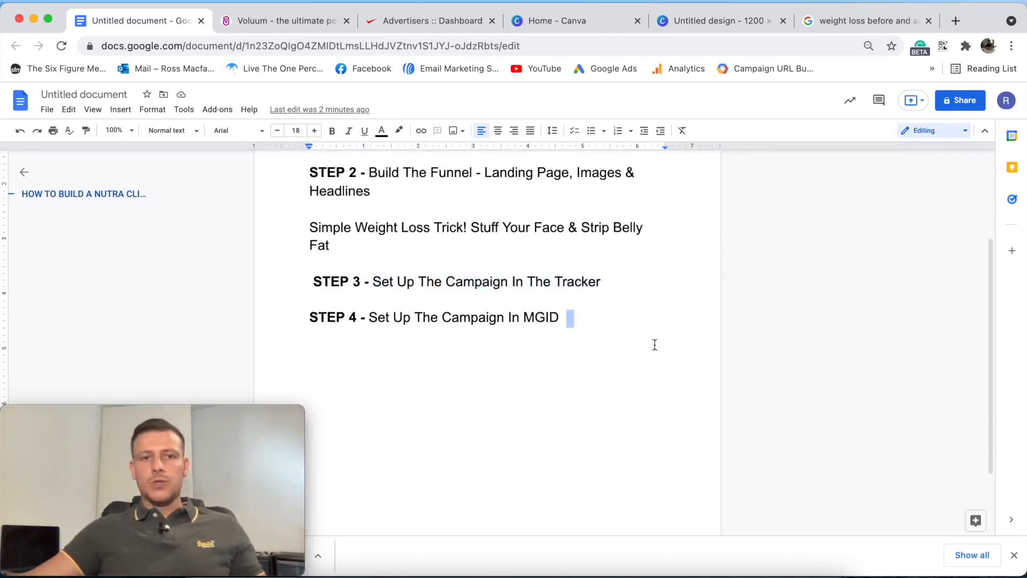
# - Switch to Voluum and start a new offer from the tracker's offers list
pyautogui.click(264, 24)
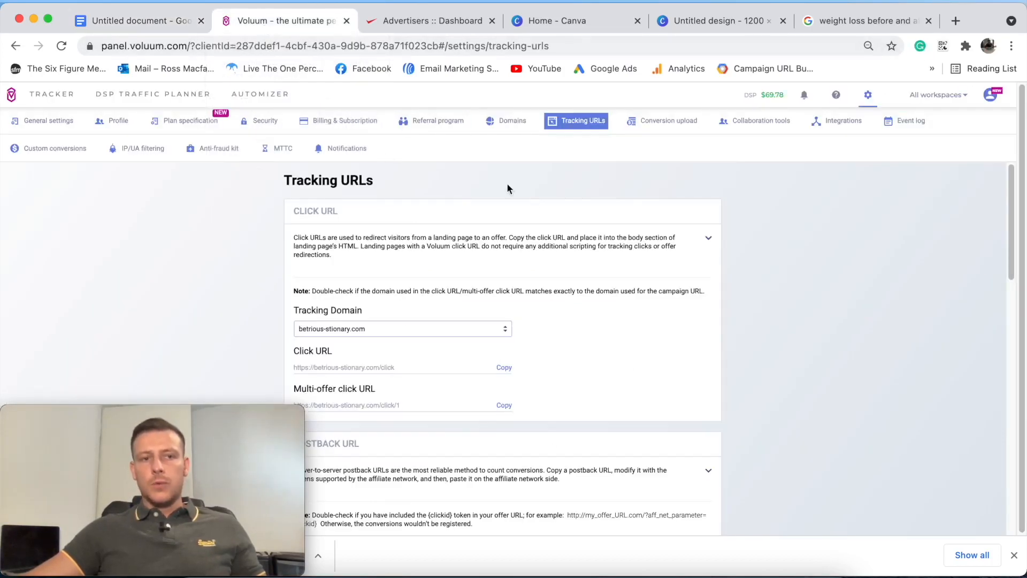
pyautogui.click(44, 98)
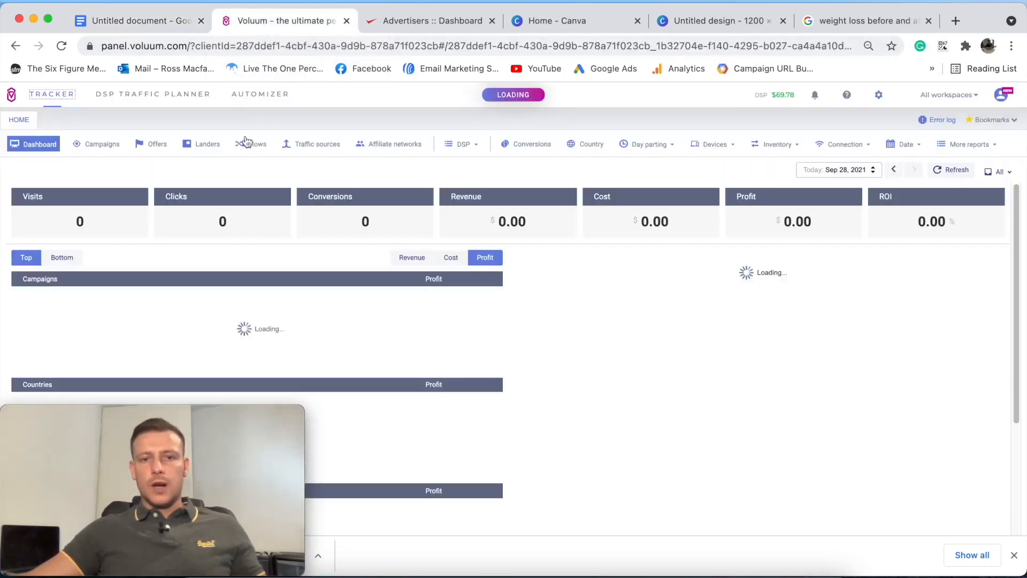
pyautogui.click(159, 150)
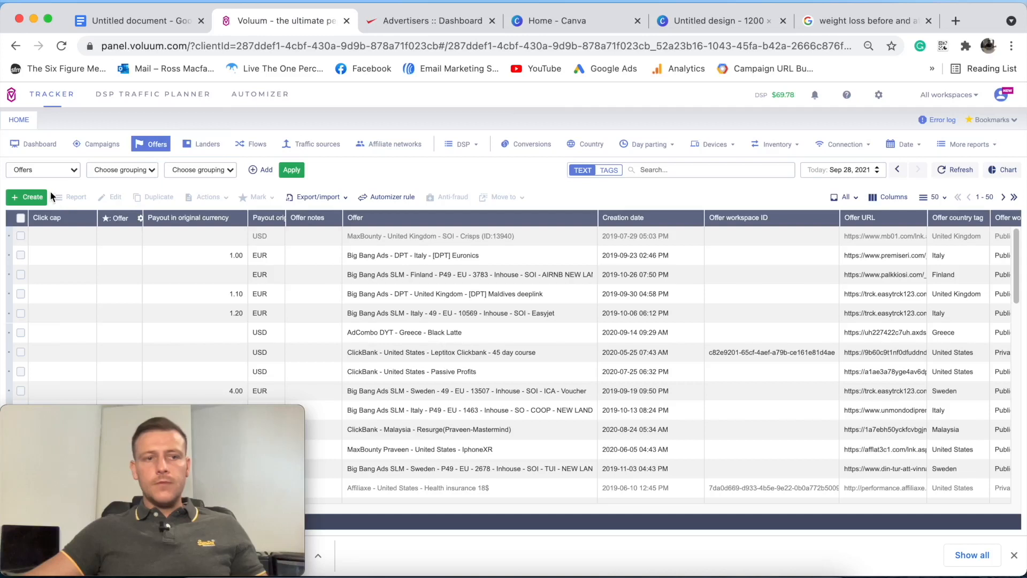
pyautogui.click(26, 197)
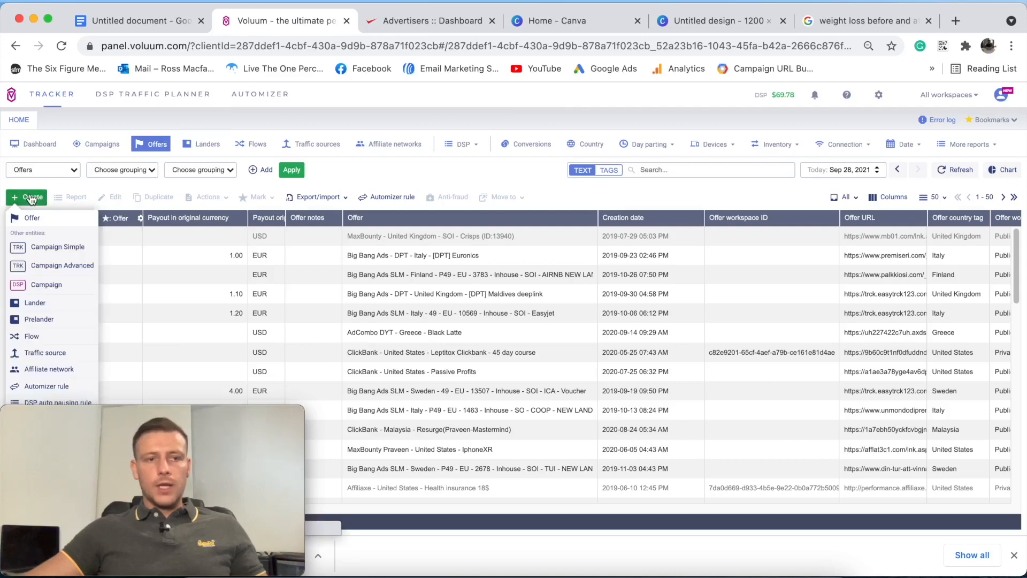
pyautogui.click(32, 312)
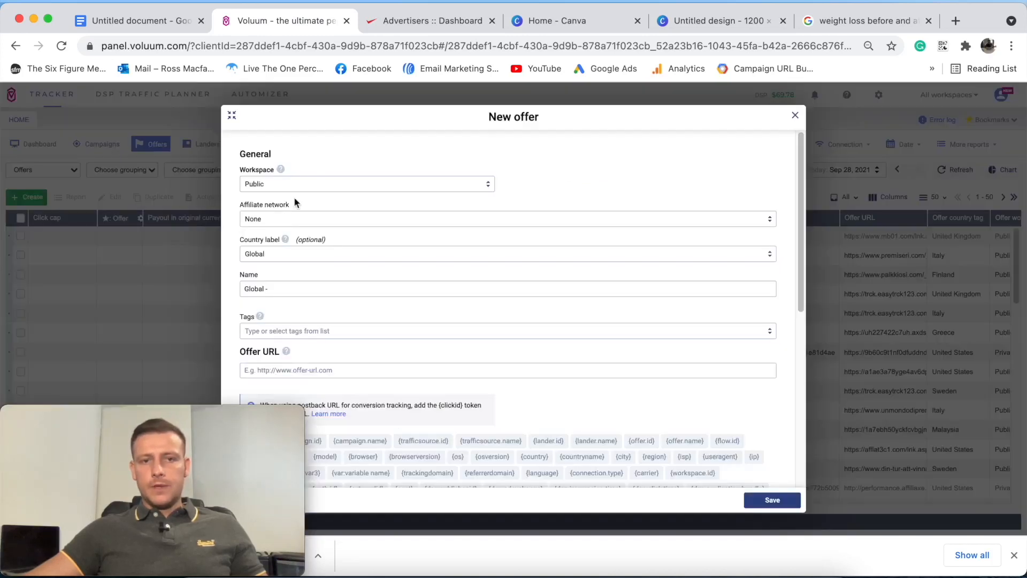
# - Set the new offer's affiliate network to ClickBank and its country label to United States
pyautogui.click(274, 219)
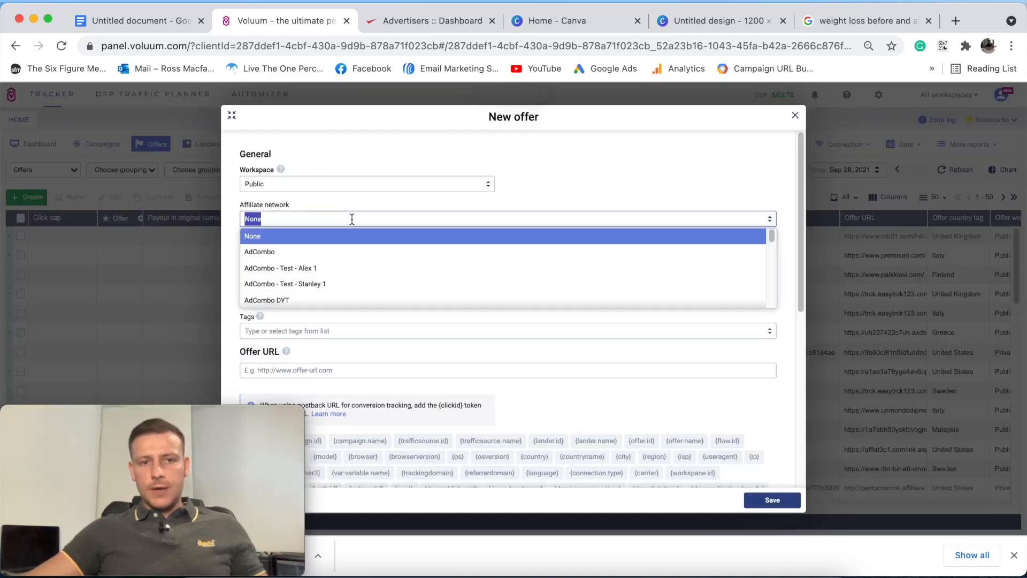
pyautogui.write('clic')
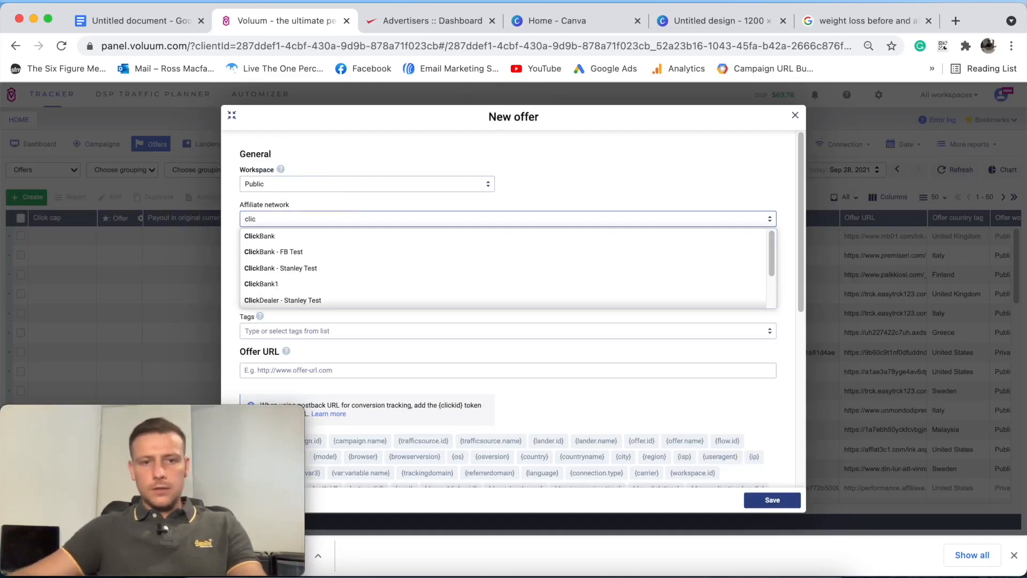
pyautogui.click(276, 236)
pyautogui.click(283, 255)
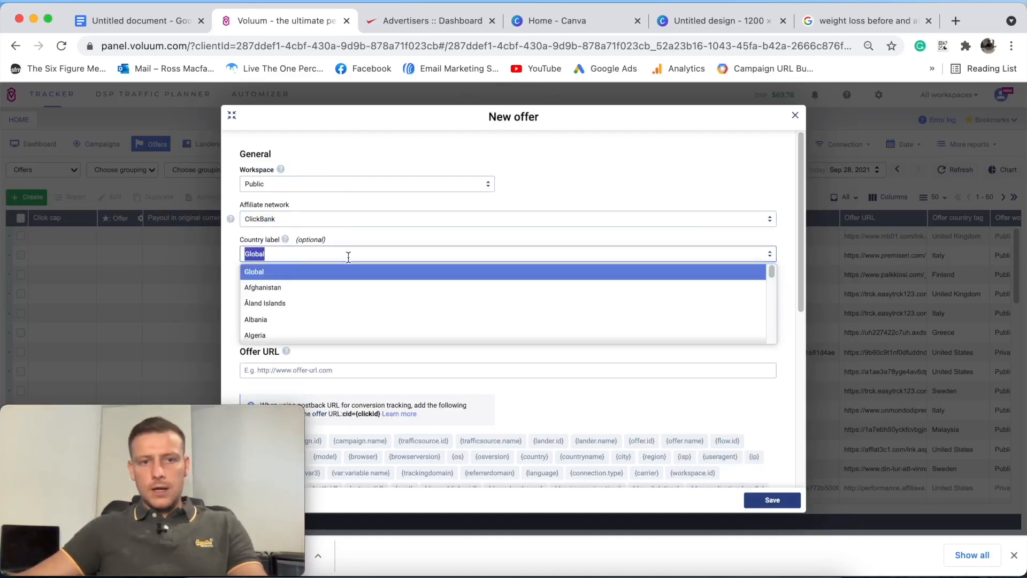
pyautogui.write('unitede')
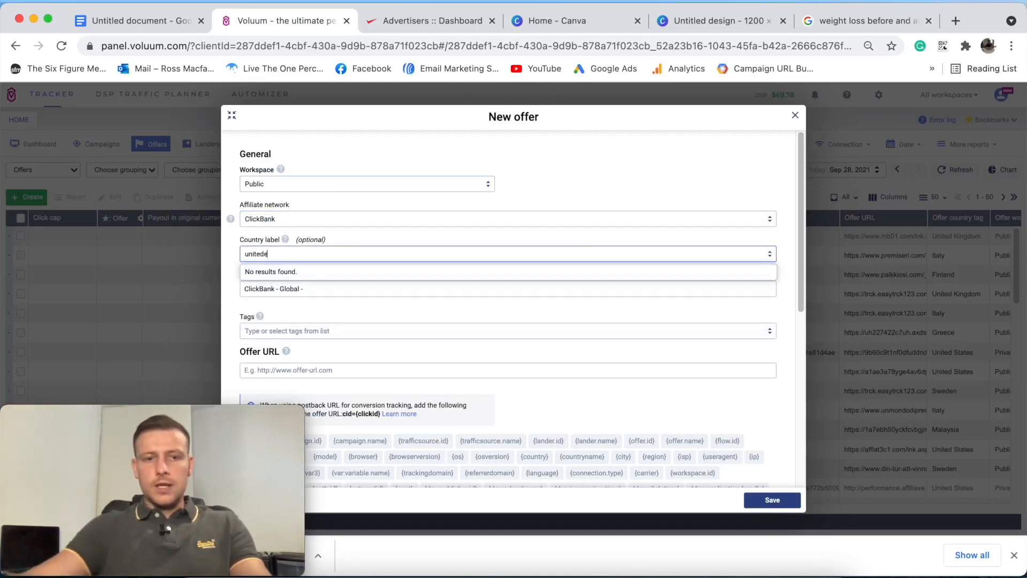
pyautogui.press('BackSpace')
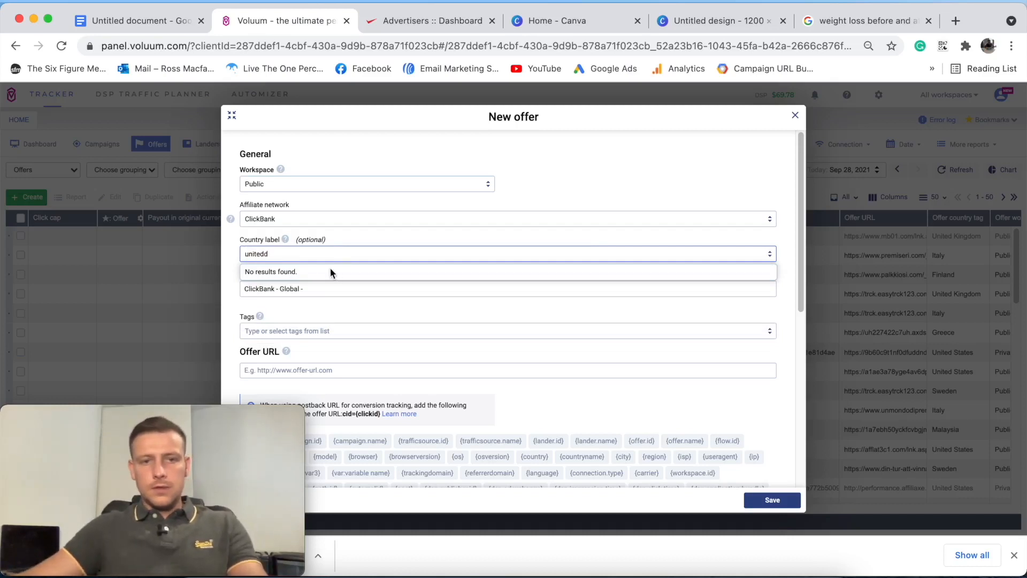
pyautogui.press('BackSpace')
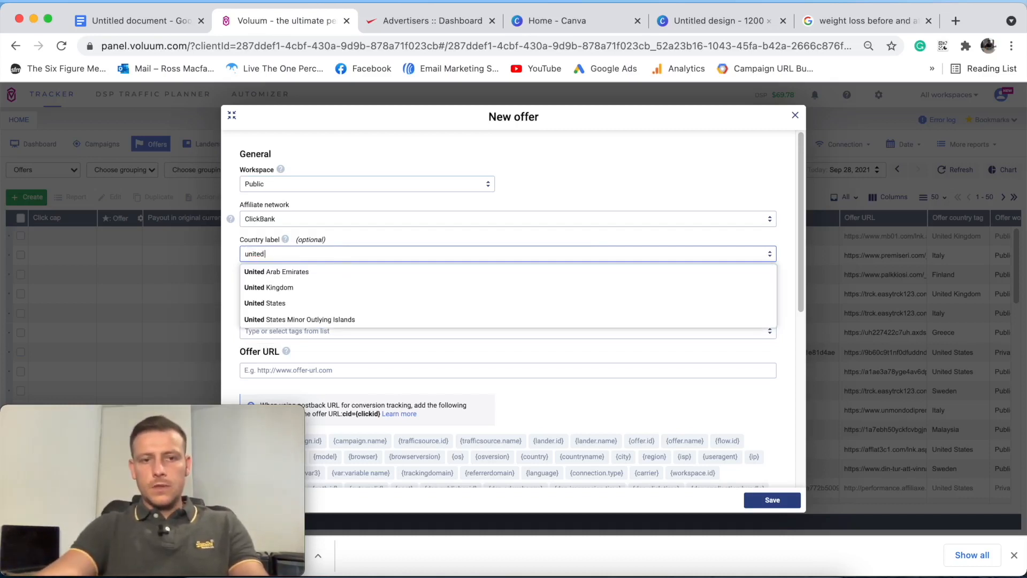
pyautogui.click(294, 305)
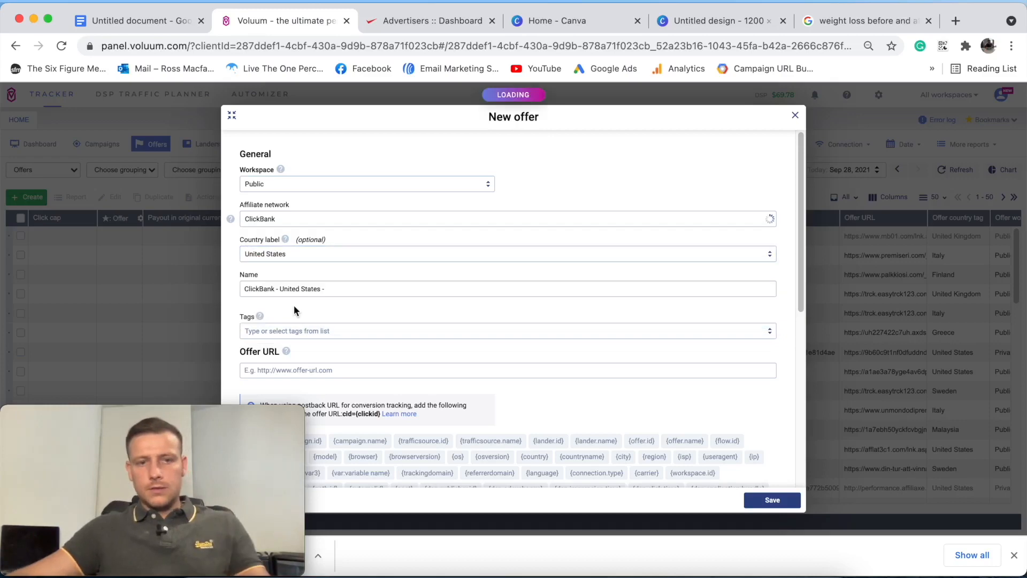
# - Switch to the ClickBank marketplace, generate the HopLink for Biofit and copy the encrypted link
pyautogui.scroll(-3, 310, 308)
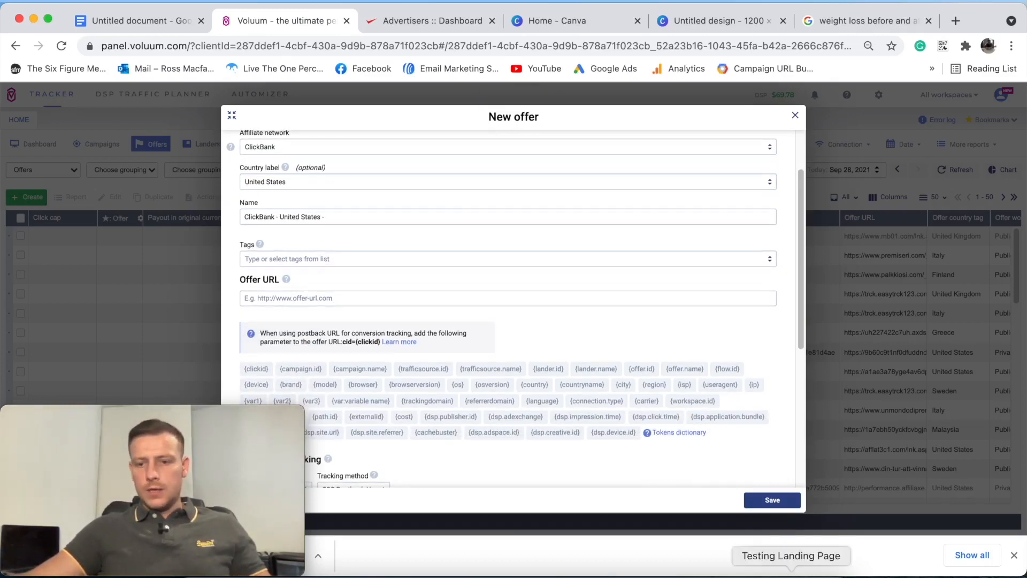
pyautogui.click(791, 576)
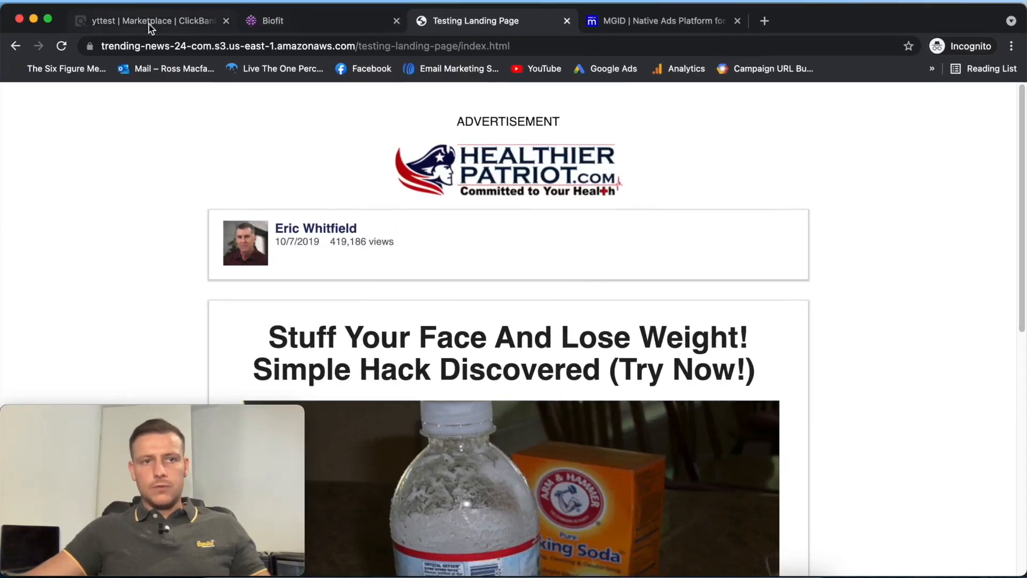
pyautogui.click(151, 27)
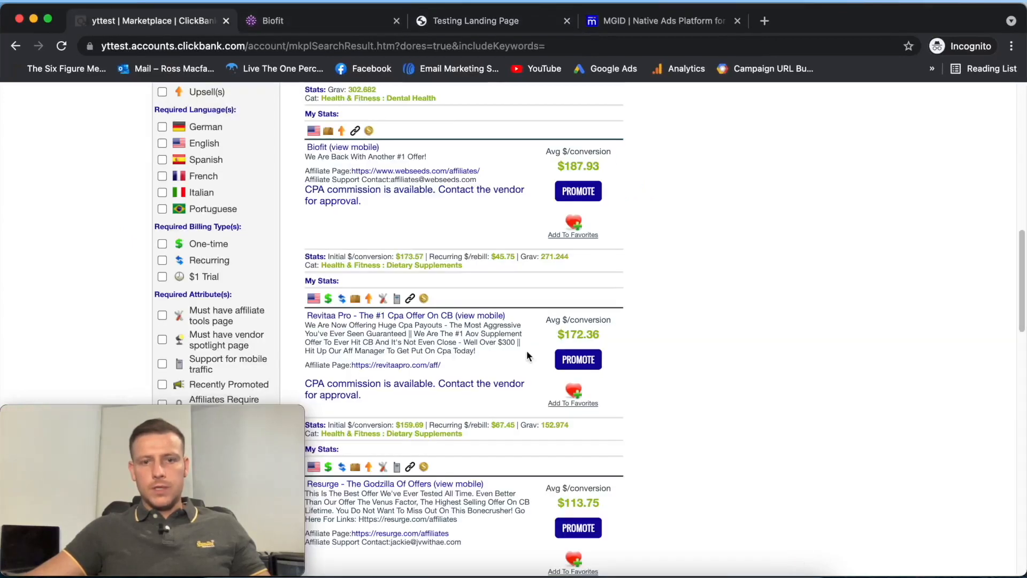
pyautogui.click(577, 193)
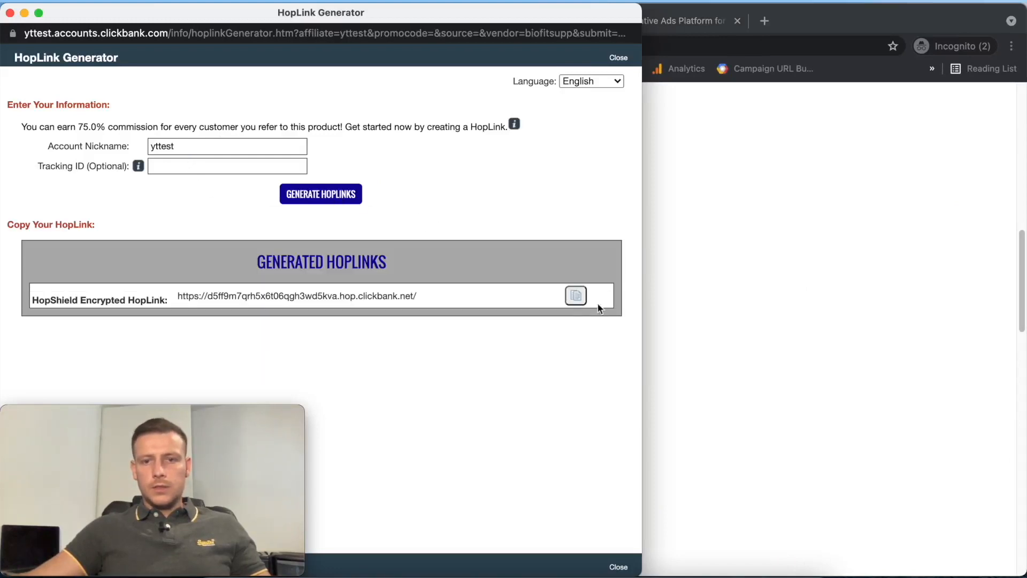
pyautogui.click(25, 13)
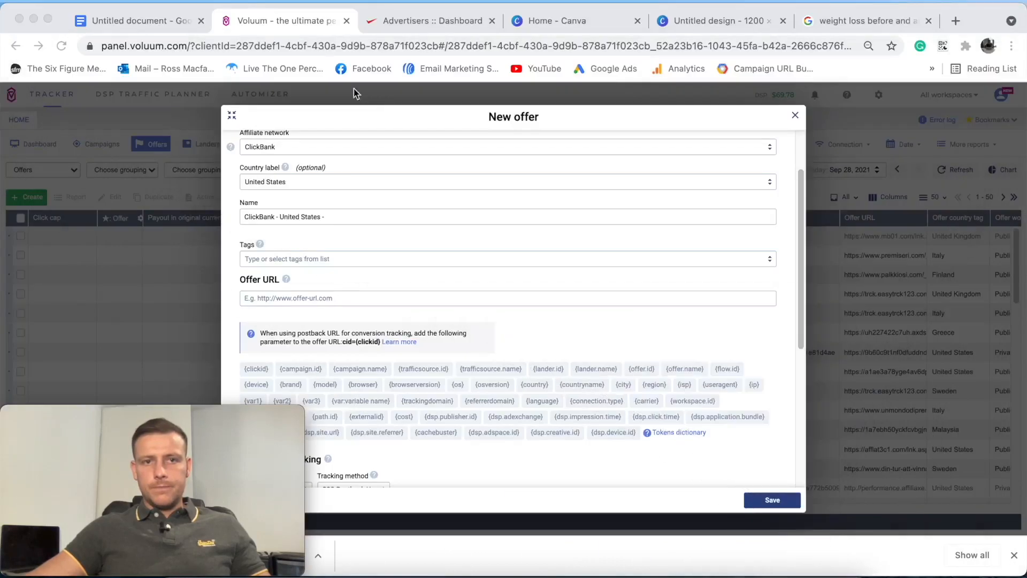
# - Fill in the Voluum offer URL with the copied Biofit HopLink followed by ?cid={clickid}
pyautogui.click(295, 298)
pyautogui.write('https://d5ff9m7qrh5x6t0qgh3wd5kva.hop.clickbank.net/')
pyautogui.write('?')
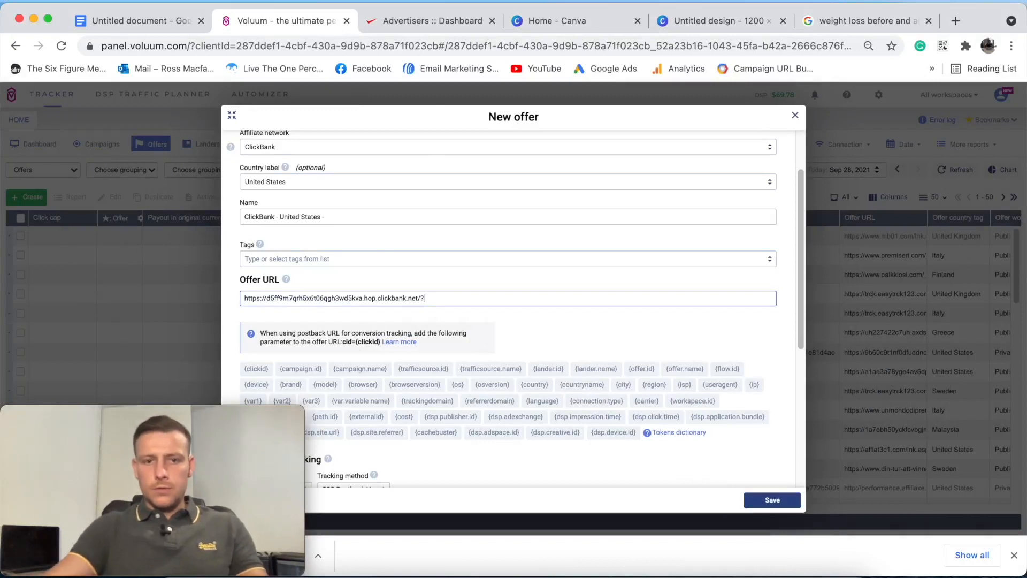
pyautogui.moveTo(343, 345); pyautogui.dragTo(379, 346)
pyautogui.press('super+c')
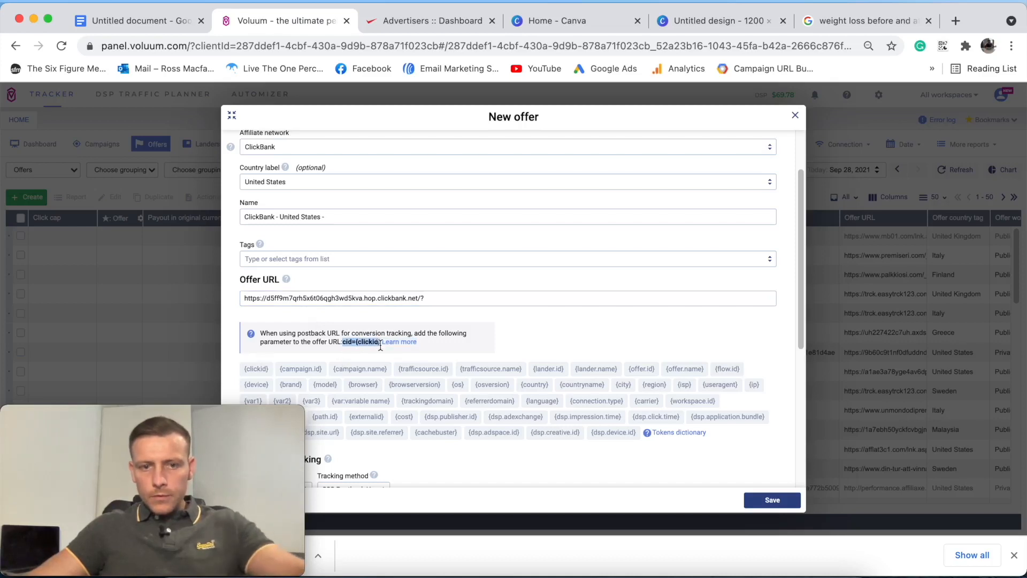
pyautogui.click(461, 299)
pyautogui.press('super+v')
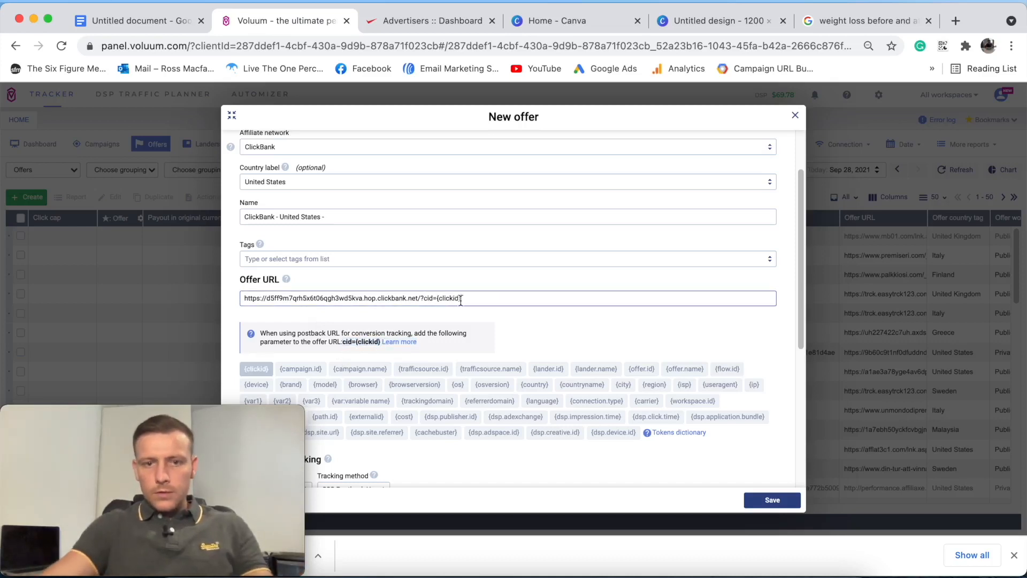
pyautogui.scroll(-2, 572, 335)
pyautogui.scroll(-4, 573, 327)
pyautogui.scroll(8, 571, 316)
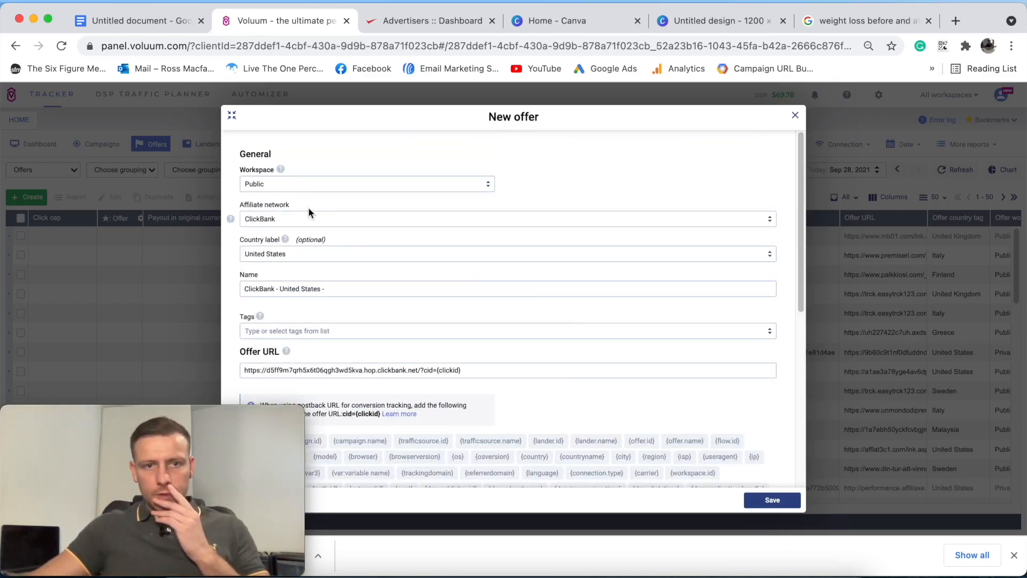
# - Keep ClickBank as the affiliate network, name the offer "ClickBank - United States - Biofit Youtube Demo" and save it
pyautogui.click(303, 219)
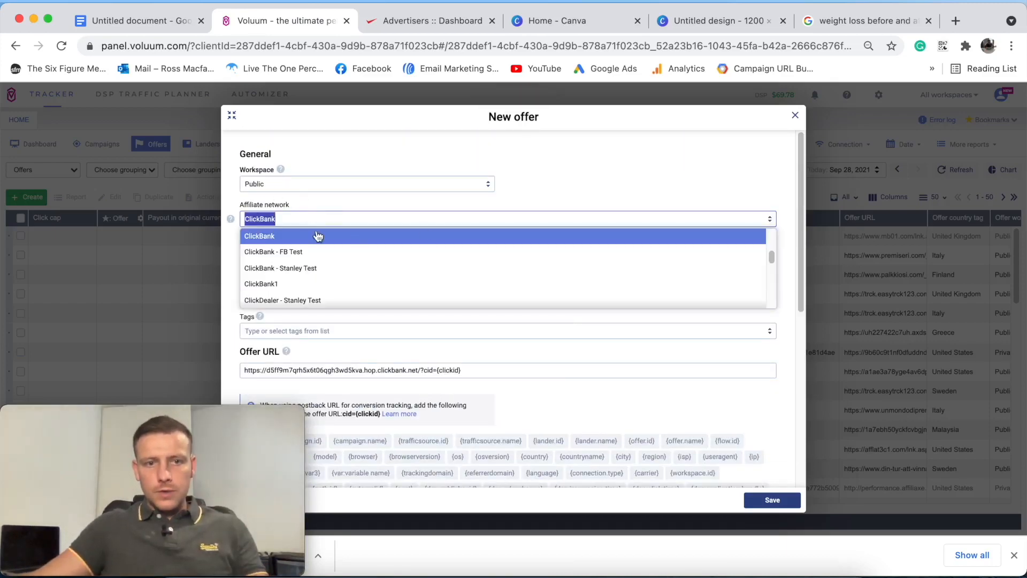
pyautogui.click(317, 232)
pyautogui.scroll(-1, 403, 309)
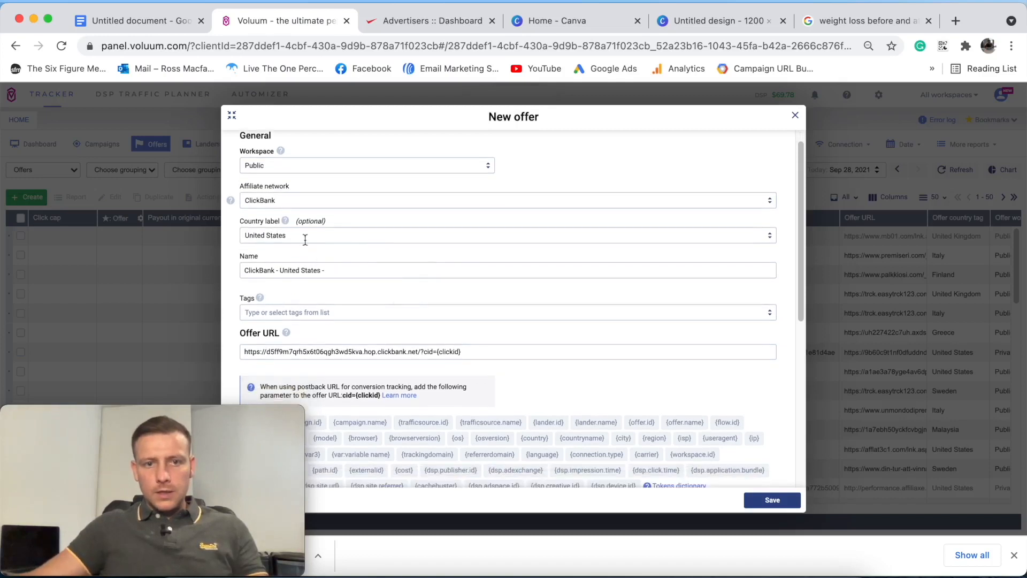
pyautogui.click(332, 272)
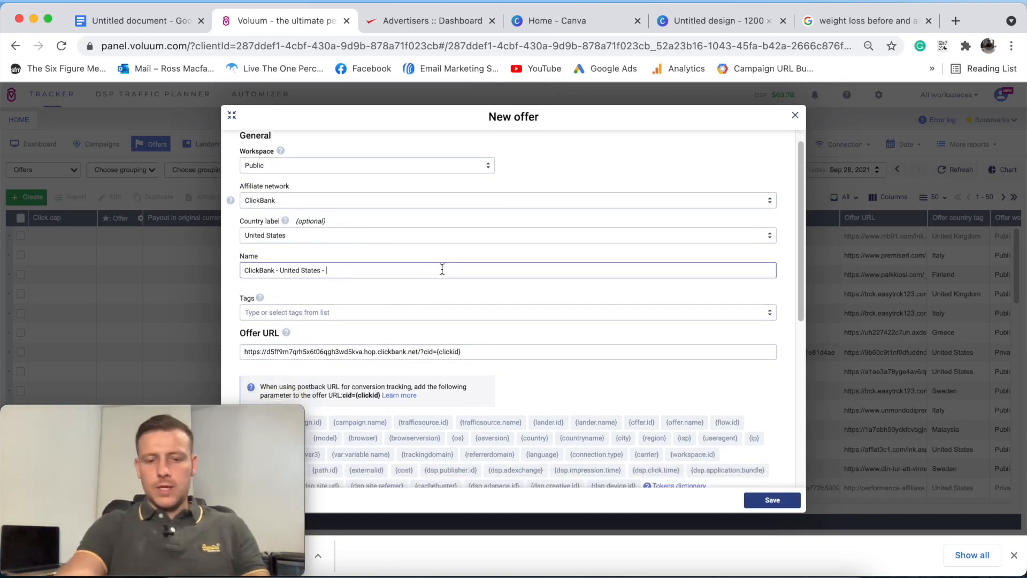
pyautogui.write('Biotfit')
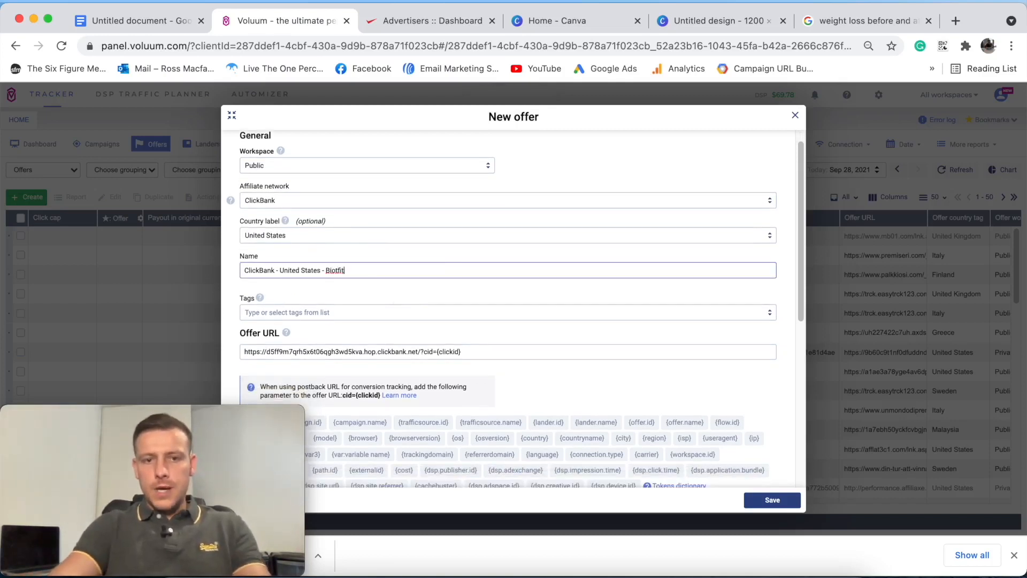
pyautogui.press('BackSpace')
pyautogui.press('BackSpace')
pyautogui.press('BackSpace')
pyautogui.press('BackSpace')
pyautogui.write('f')
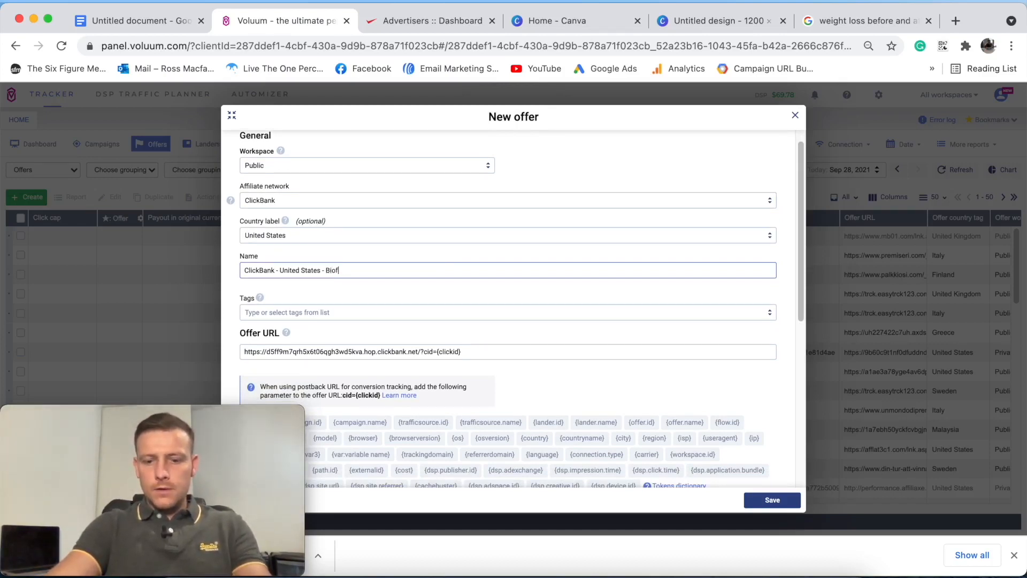
pyautogui.write('it Youtube Demo')
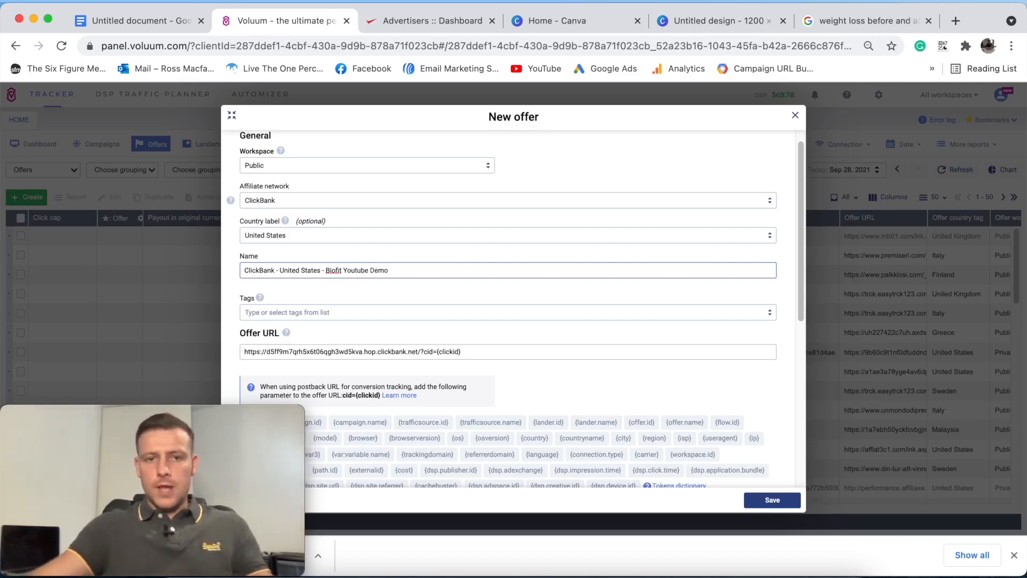
pyautogui.click(770, 500)
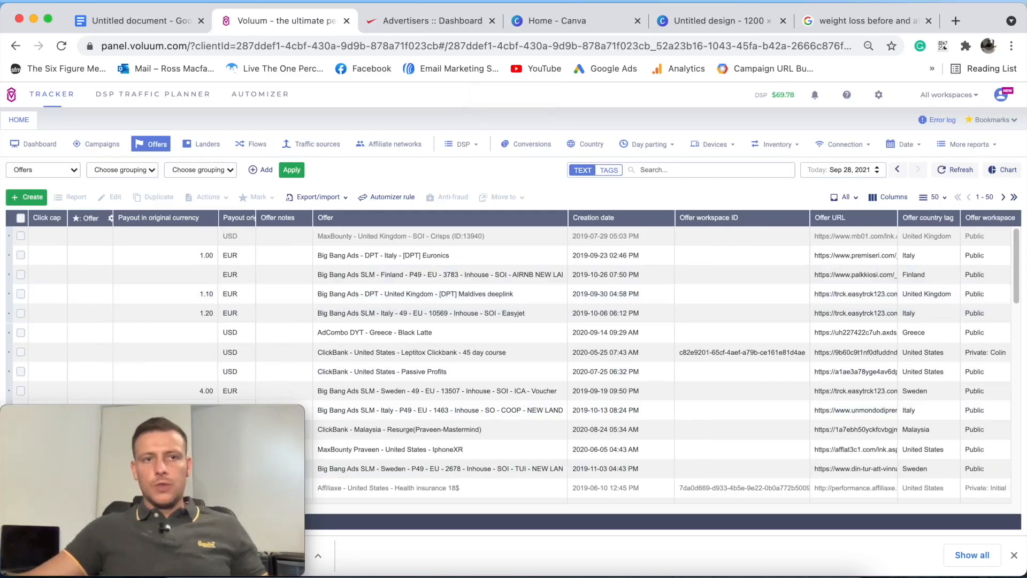
# - Check the remaining campaign steps in the Google Docs outline and return to the Voluum offers list
pyautogui.click(104, 21)
pyautogui.scroll(2, 523, 231)
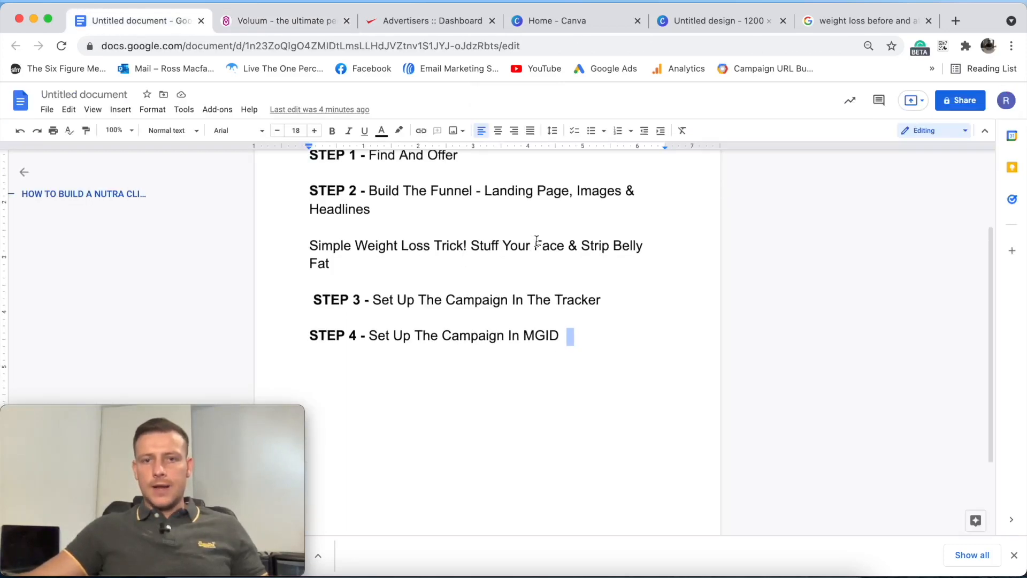
pyautogui.click(282, 16)
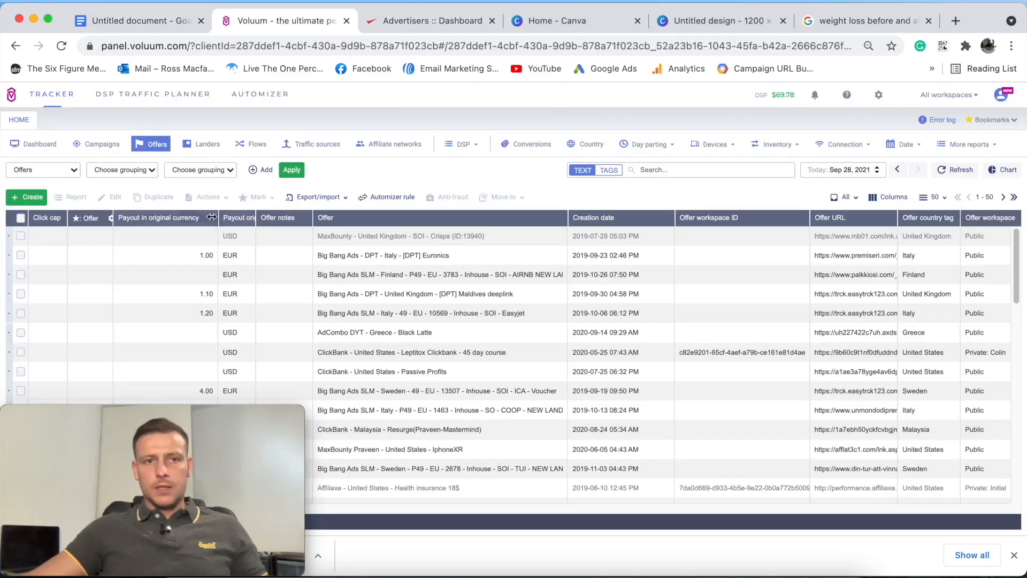
# - Create a new Voluum lander with the country label United States and the name "Biofit Lander Youtube 1"
pyautogui.click(207, 141)
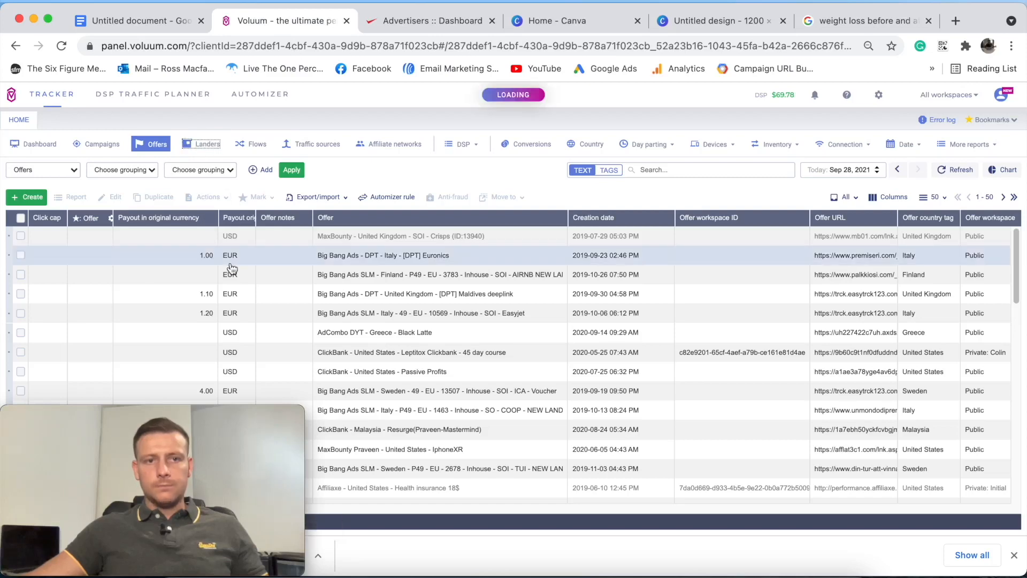
pyautogui.click(26, 197)
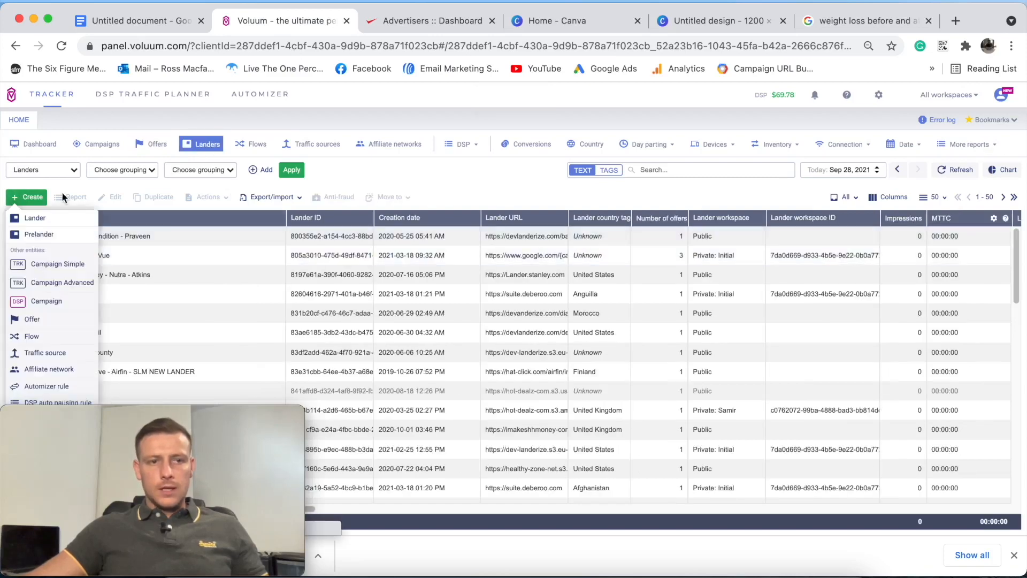
pyautogui.click(35, 219)
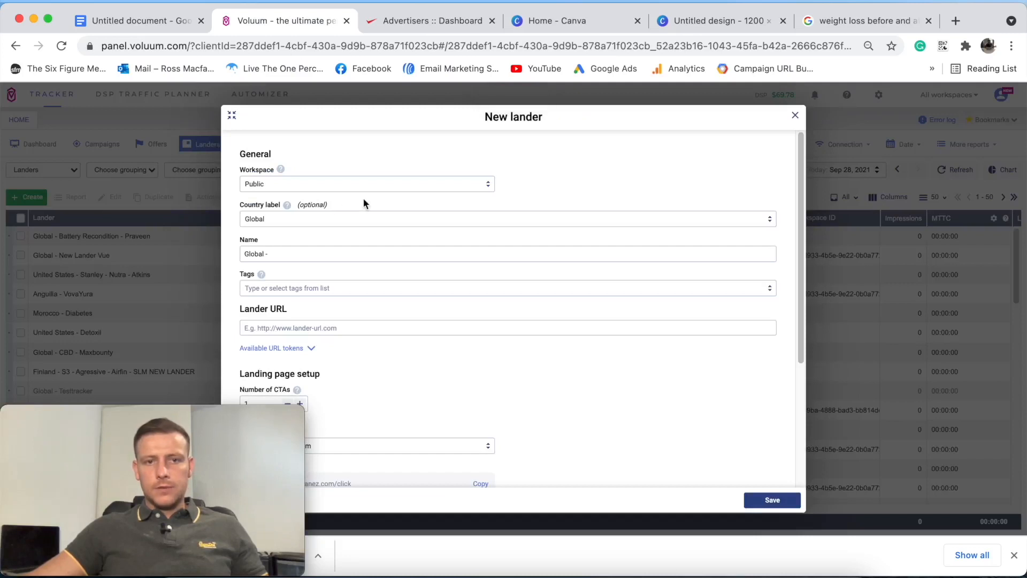
pyautogui.click(300, 224)
pyautogui.write('united')
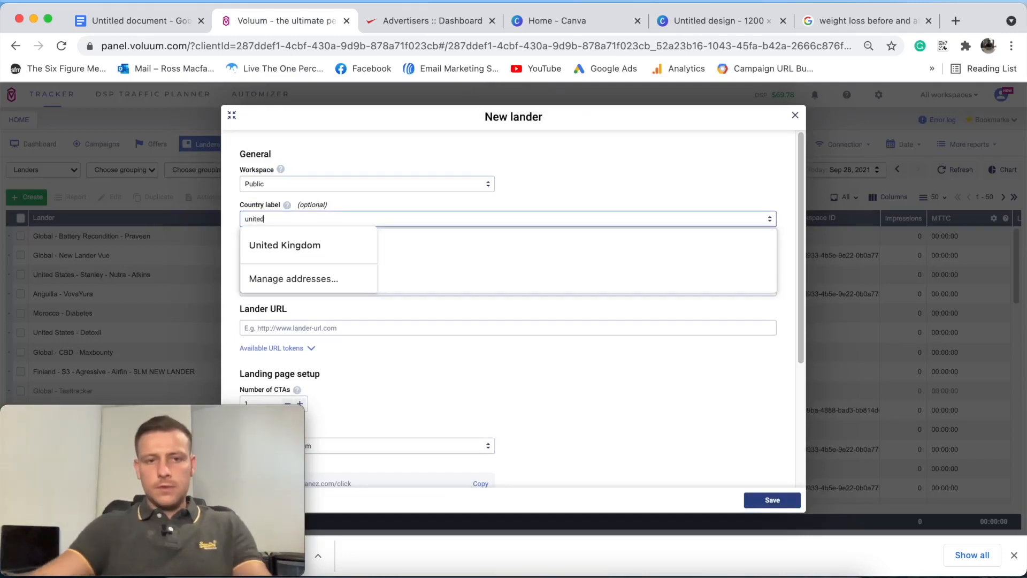
pyautogui.write(' st')
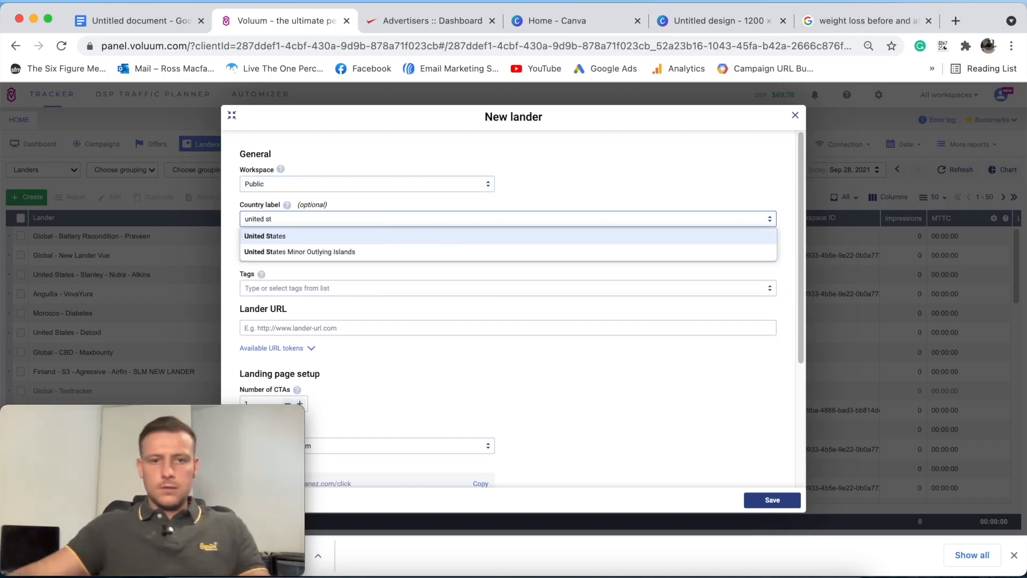
pyautogui.click(384, 236)
pyautogui.click(461, 260)
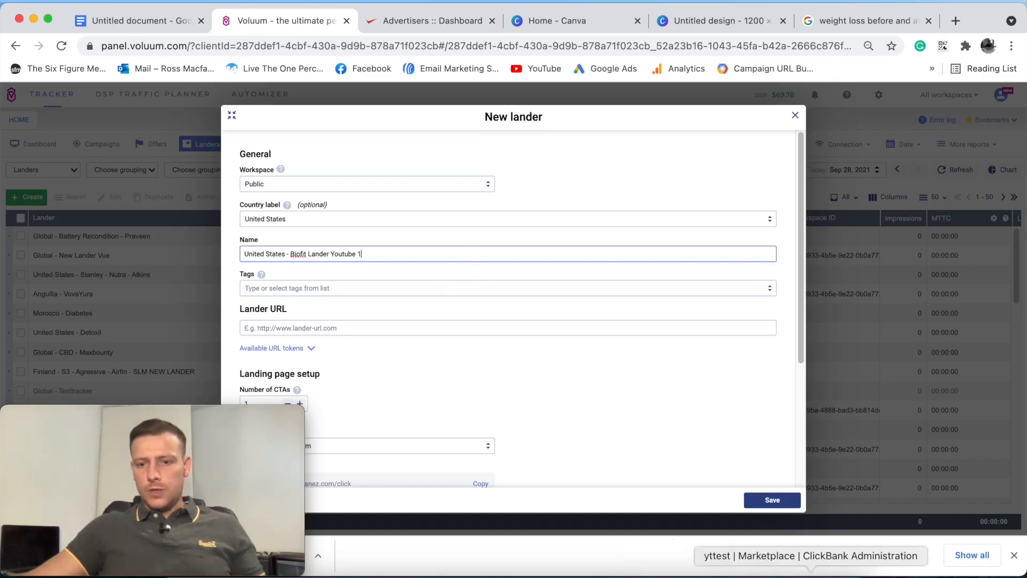
# - Copy the Testing Landing Page address from the incognito browser window and paste it as the lander URL in Voluum
pyautogui.click(811, 574)
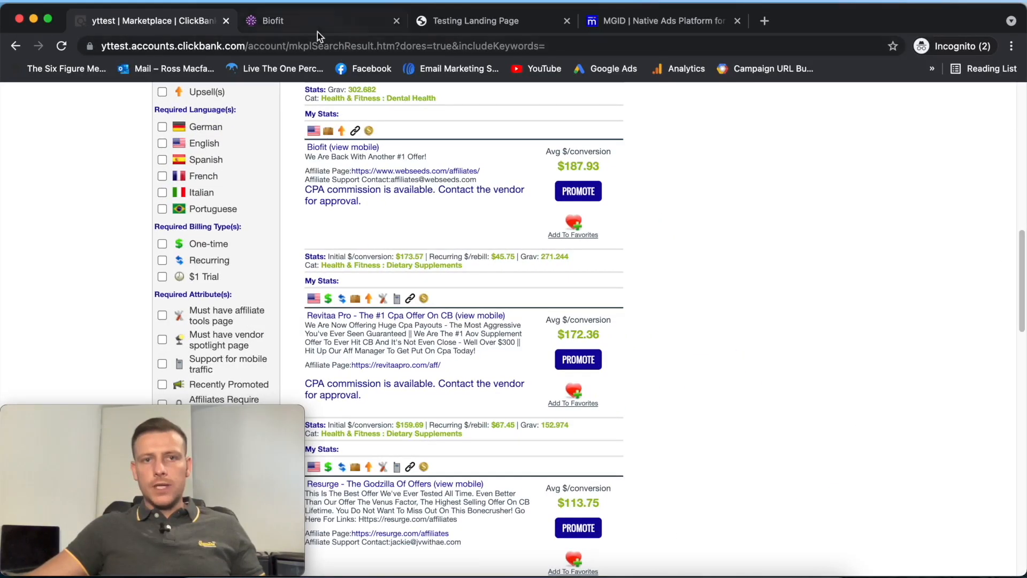
pyautogui.click(515, 26)
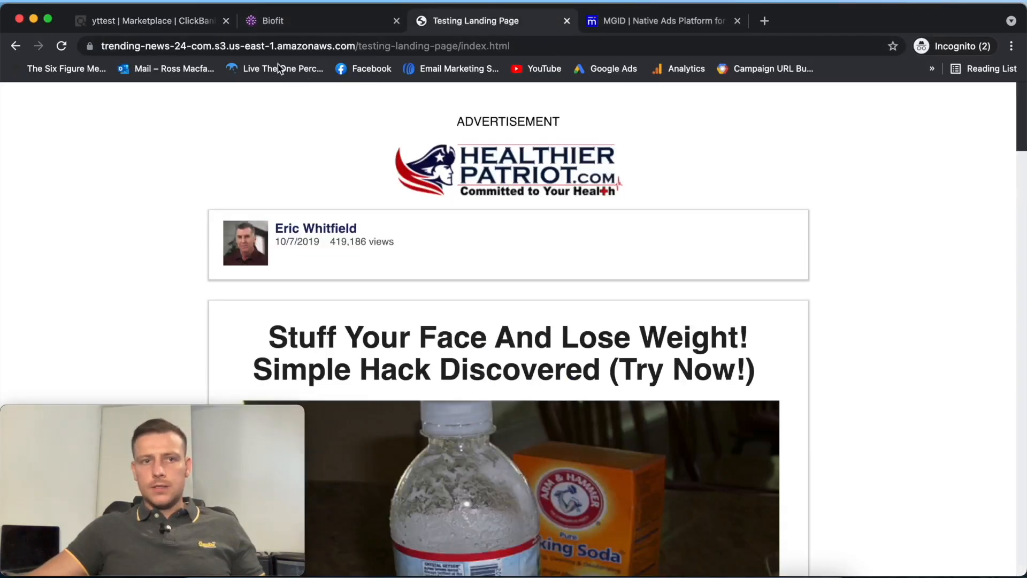
pyautogui.click(556, 47)
pyautogui.press('super+c')
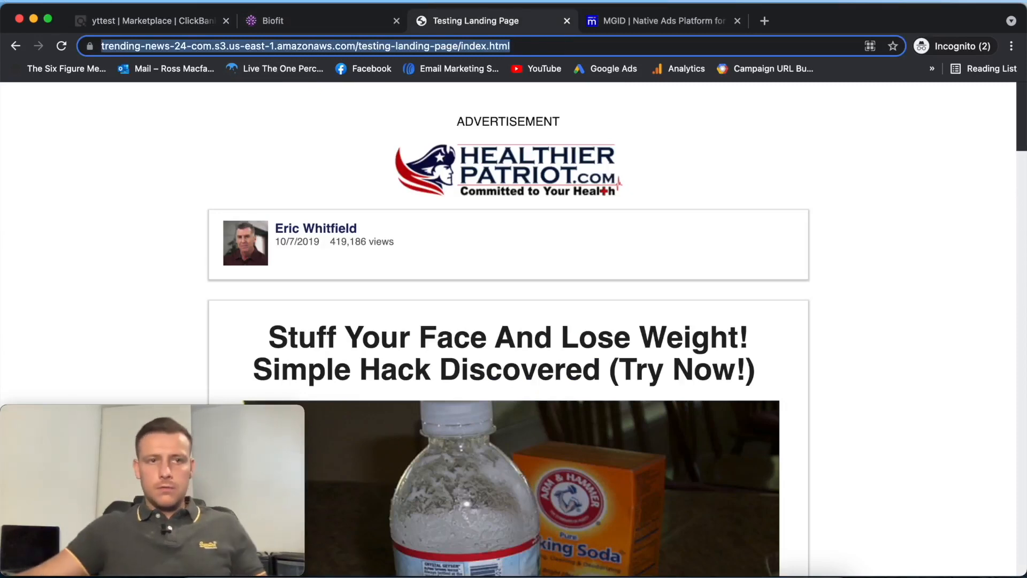
pyautogui.click(34, 19)
pyautogui.click(326, 327)
pyautogui.press('super+v')
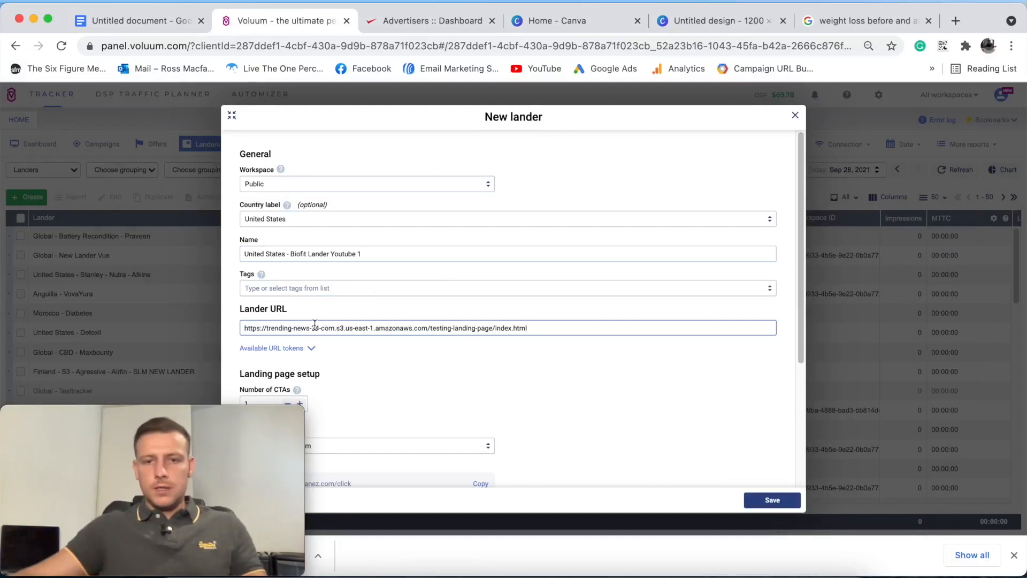
# - Verify the landing page setup for the new lander and save the lander
pyautogui.scroll(-5, 524, 372)
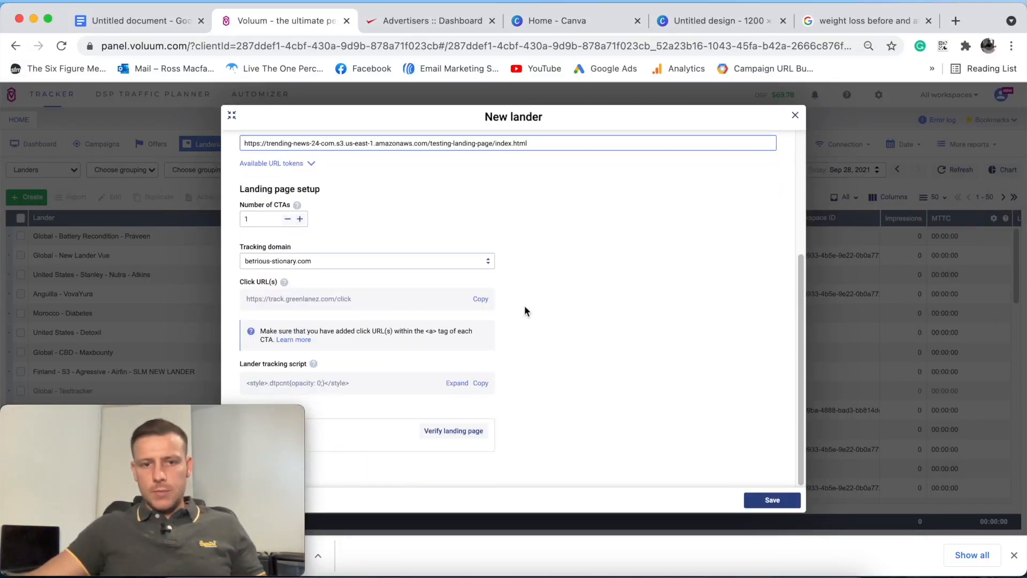
pyautogui.click(455, 438)
pyautogui.moveTo(136, 415)
pyautogui.moveTo(136, 415); pyautogui.dragTo(854, 413)
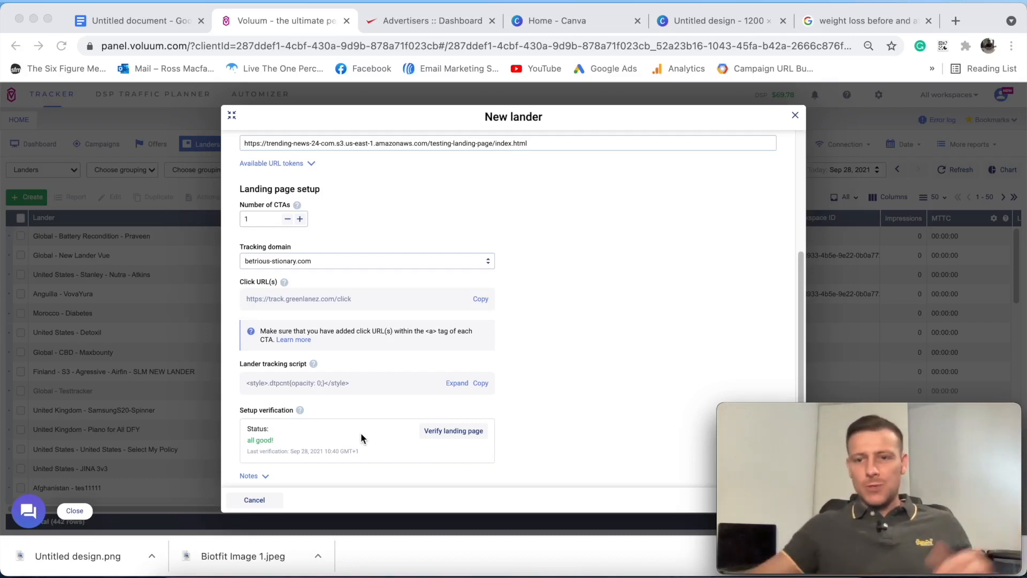
pyautogui.moveTo(927, 428)
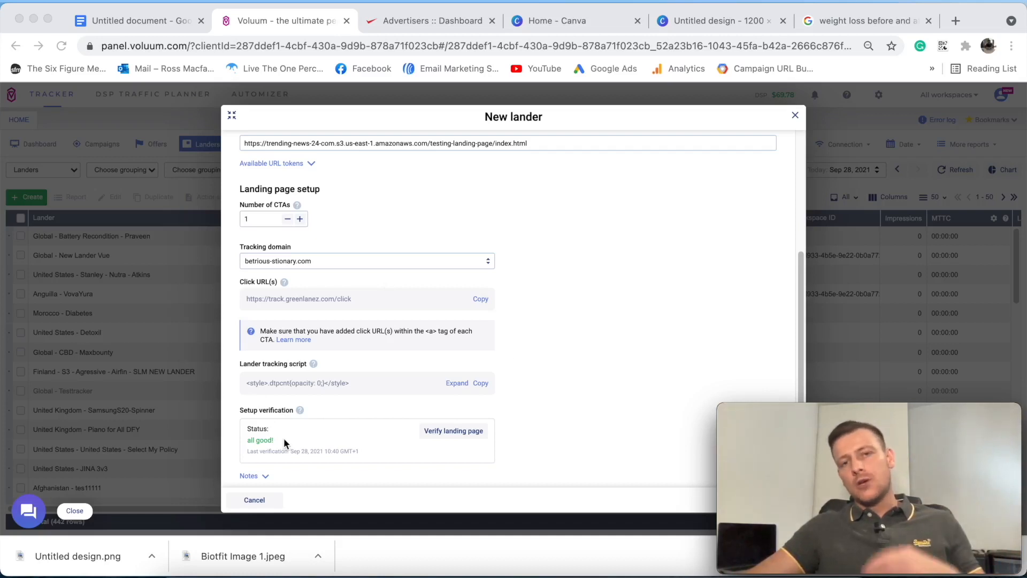
pyautogui.moveTo(861, 413); pyautogui.dragTo(195, 408)
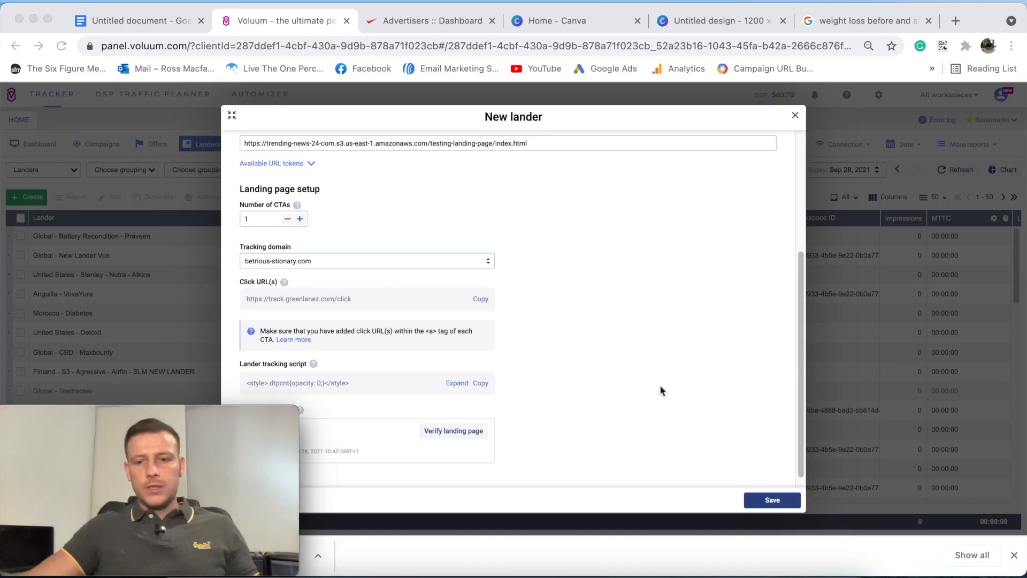
pyautogui.click(748, 515)
pyautogui.click(759, 505)
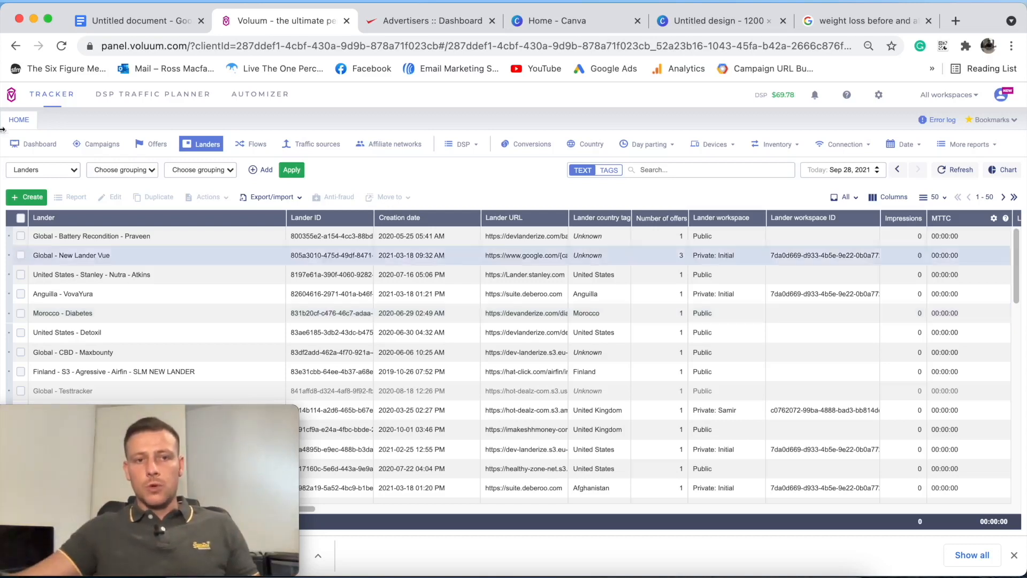
# - Create a new flow with the country tag United States and the name "Biofit Youtube Video"
pyautogui.click(252, 144)
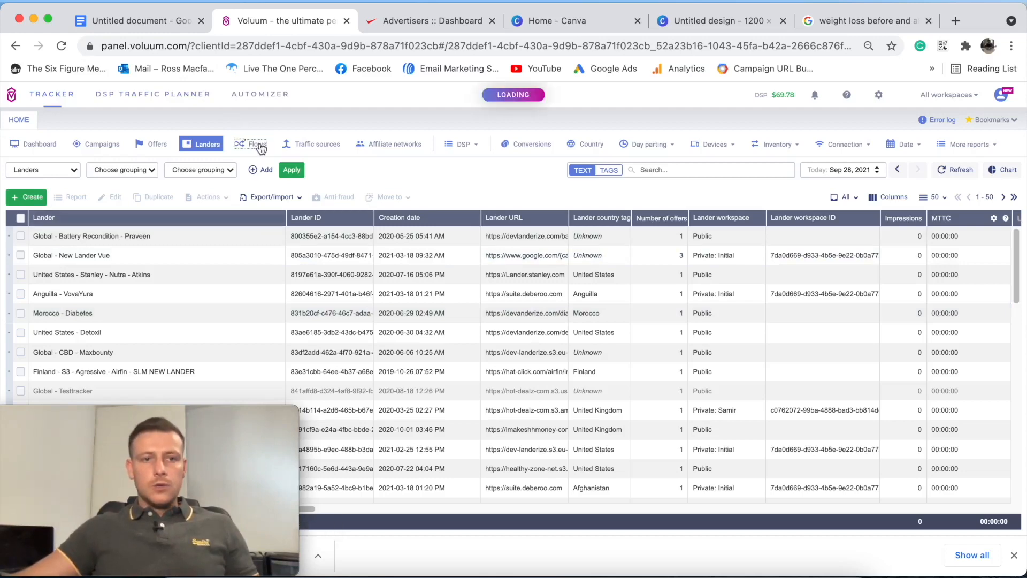
pyautogui.click(18, 199)
pyautogui.click(59, 221)
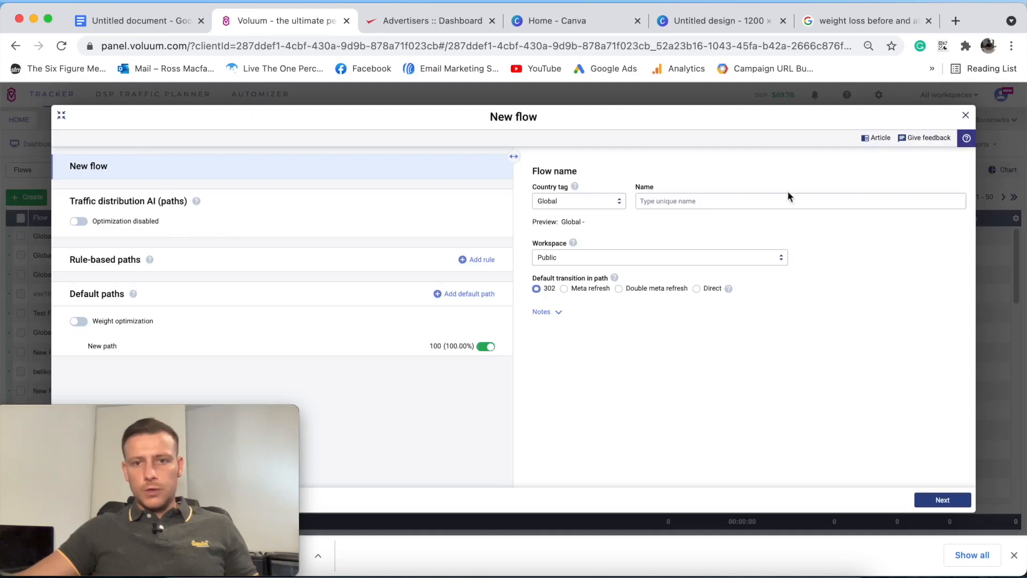
pyautogui.click(571, 201)
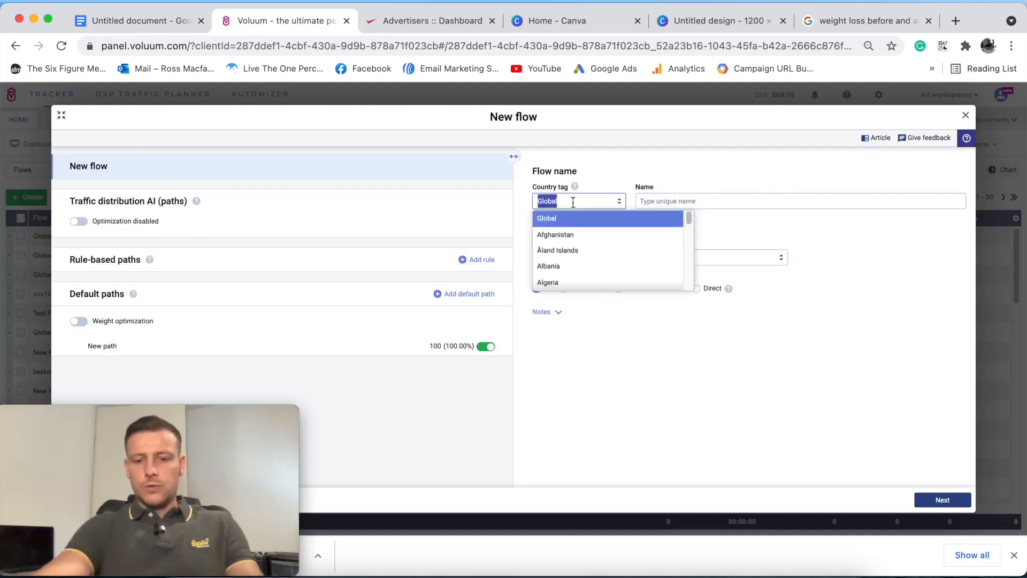
pyautogui.write('united state')
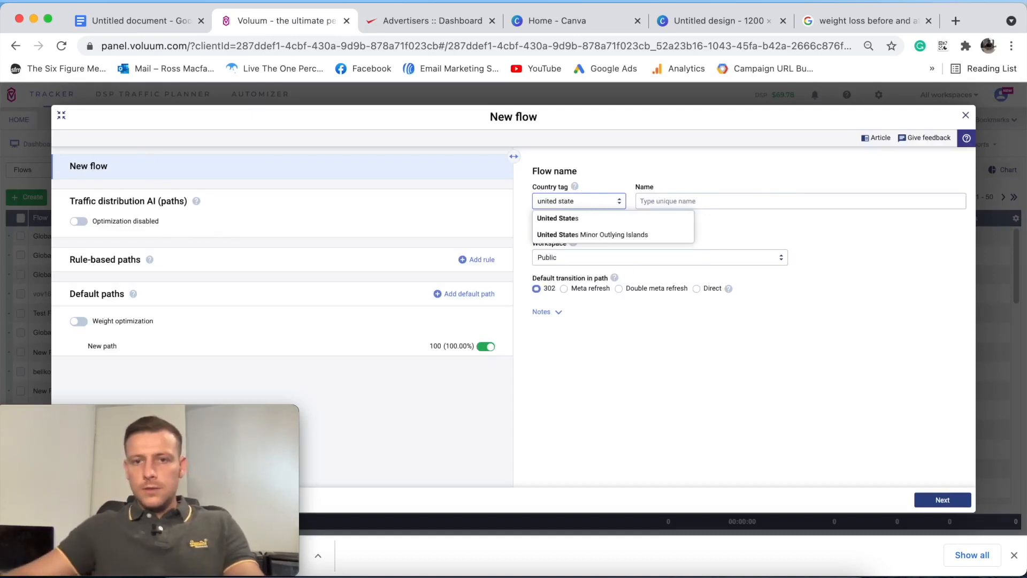
pyautogui.click(567, 218)
pyautogui.click(709, 206)
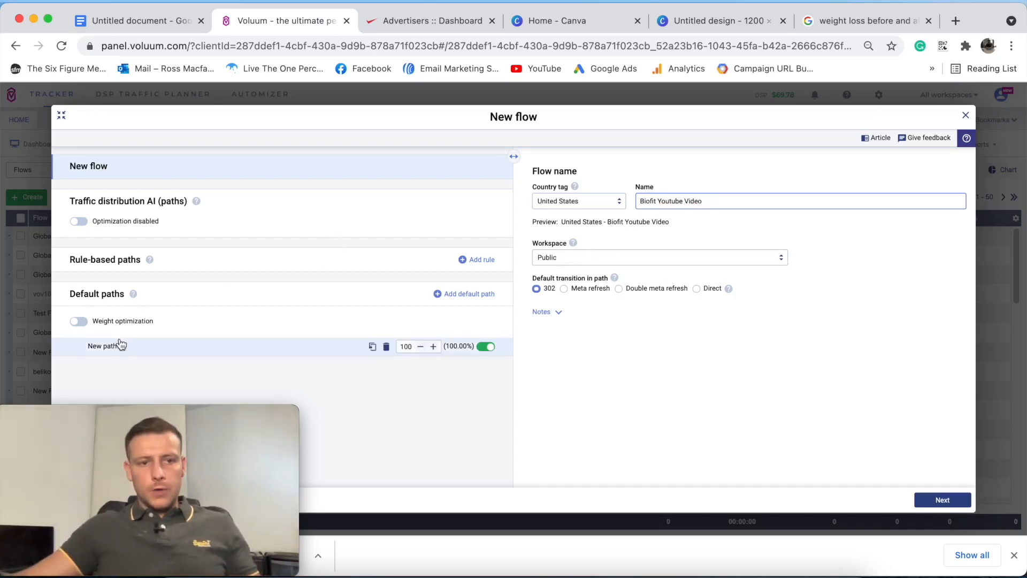
# - Rename the flow's default path as "Biofit Path 1 Youtube video" and set its transition to offer to Double meta refresh
pyautogui.click(207, 350)
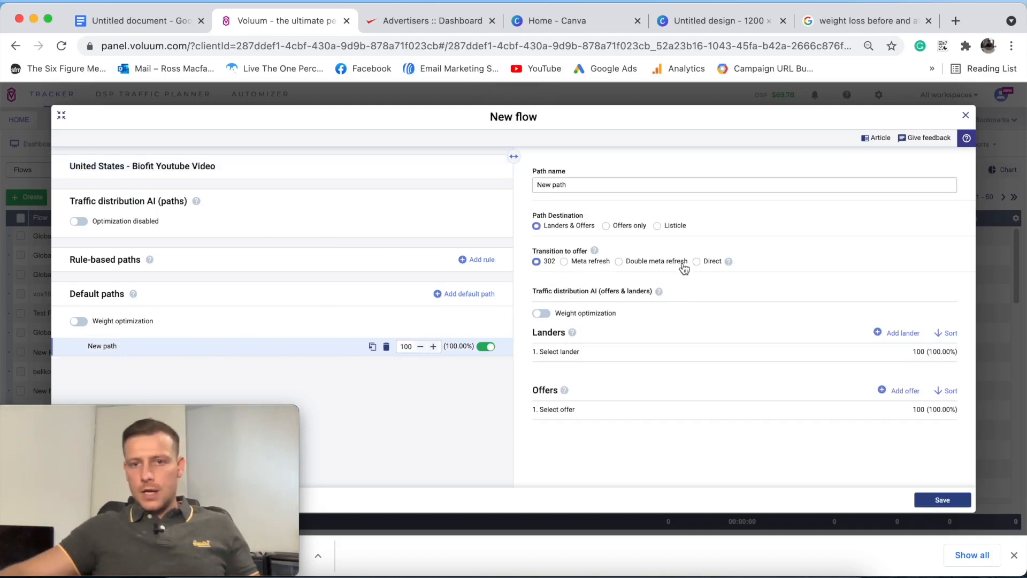
pyautogui.click(593, 186)
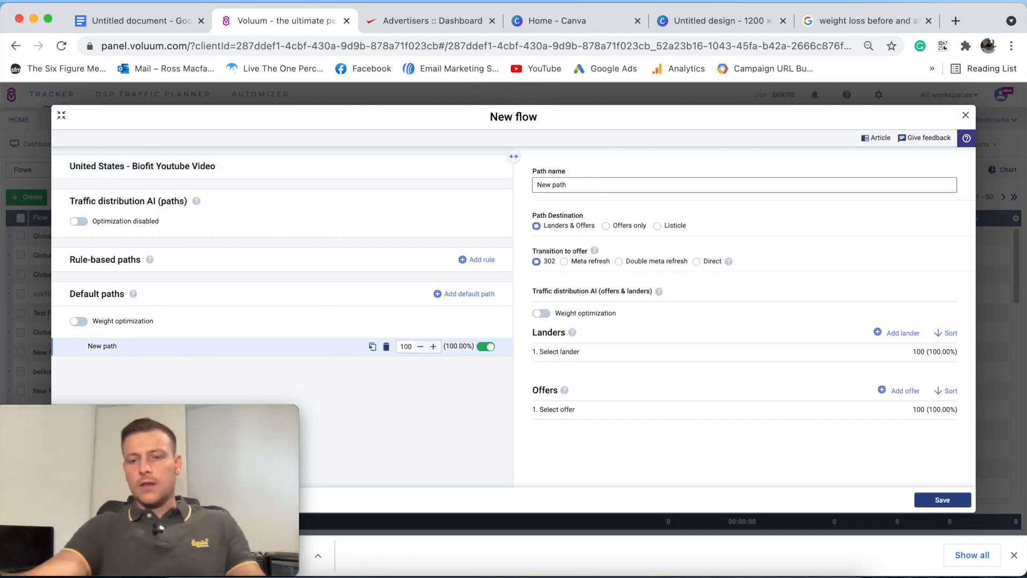
pyautogui.press('BackSpace')
pyautogui.write('Buotfit')
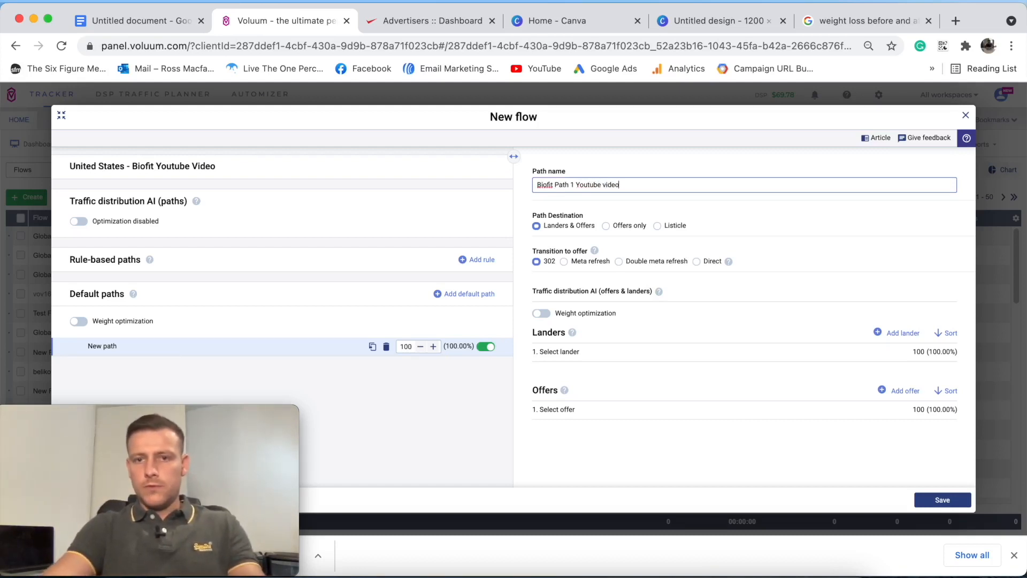
pyautogui.click(618, 265)
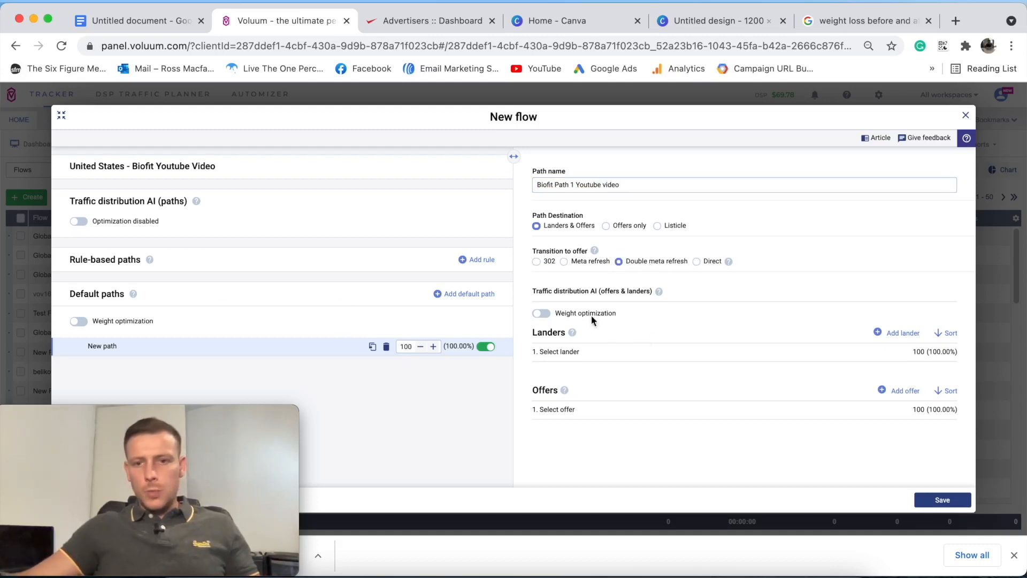
# - Assign the lander "United States - Biofit Lander Youtube 1" to the path
pyautogui.click(584, 354)
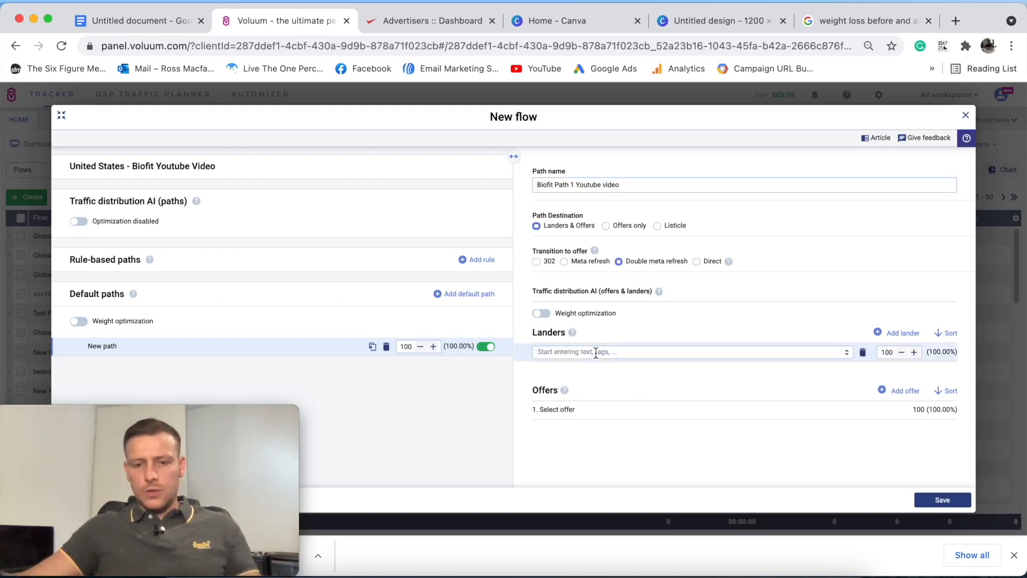
pyautogui.click(596, 353)
pyautogui.write('bio')
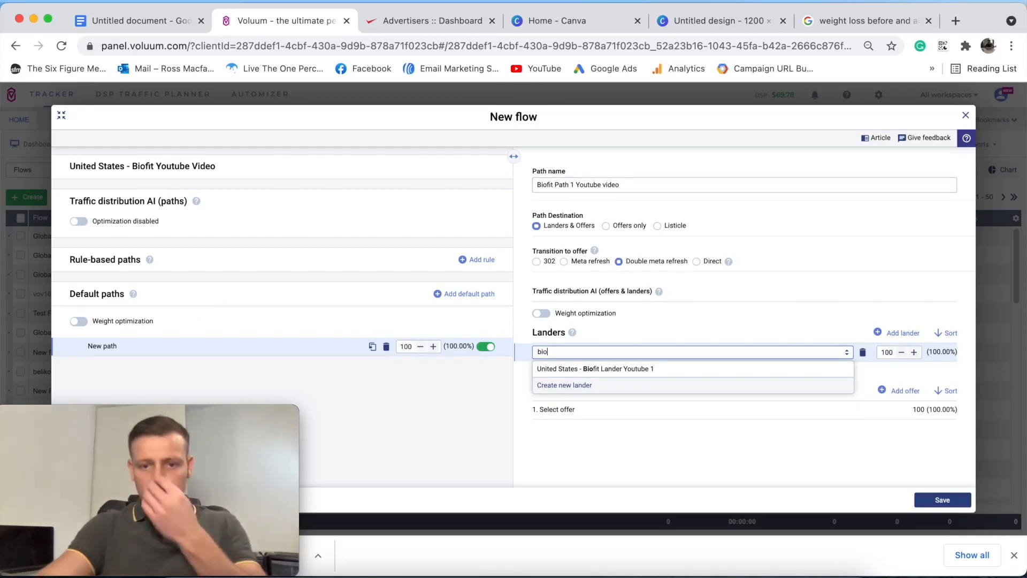
pyautogui.click(663, 372)
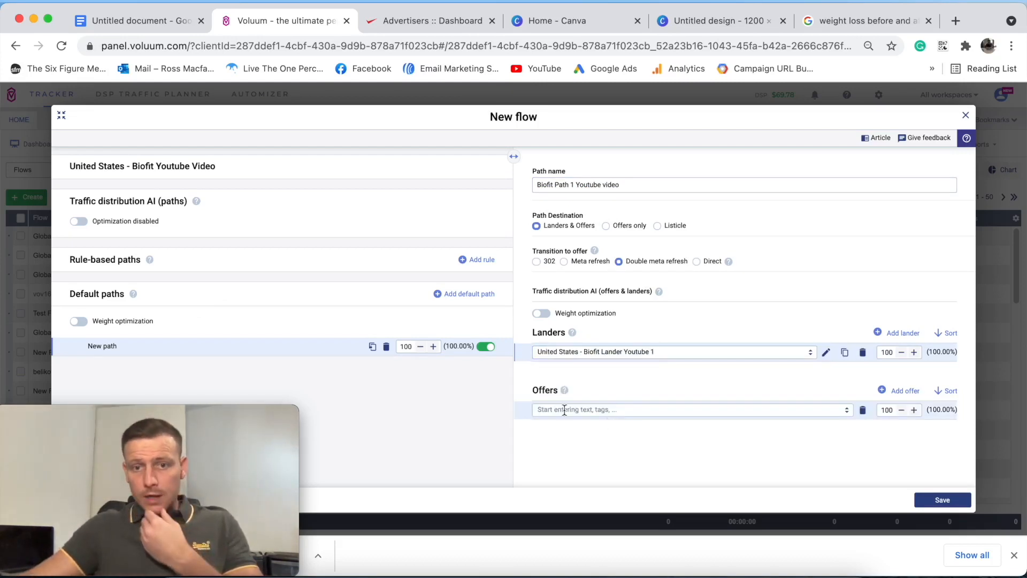
# - Assign the offer "ClickBank - United States - Biofit Youtube Demo" to the path and save the flow with the 302 transition
pyautogui.click(564, 410)
pyautogui.write('bi')
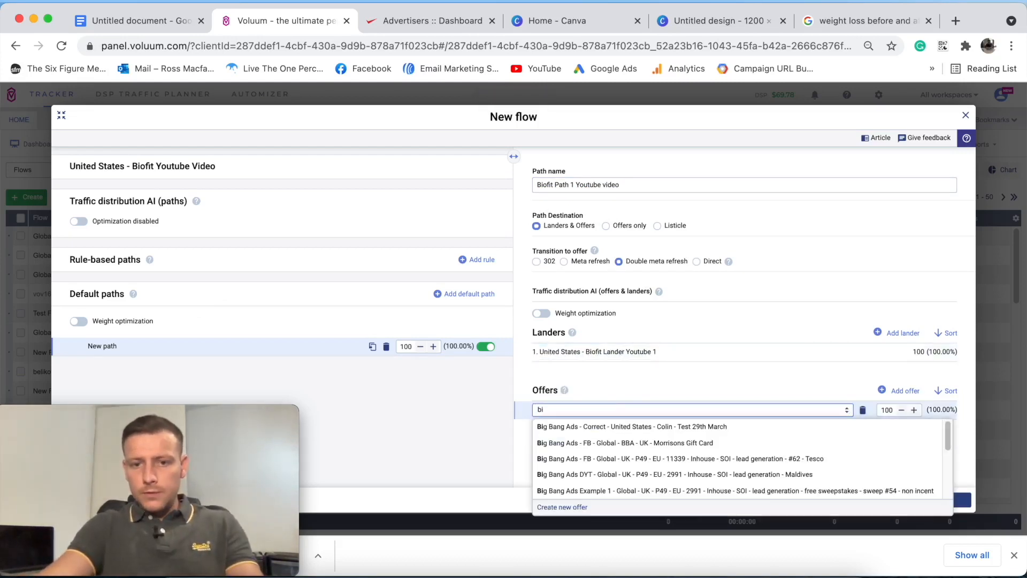
pyautogui.write('o')
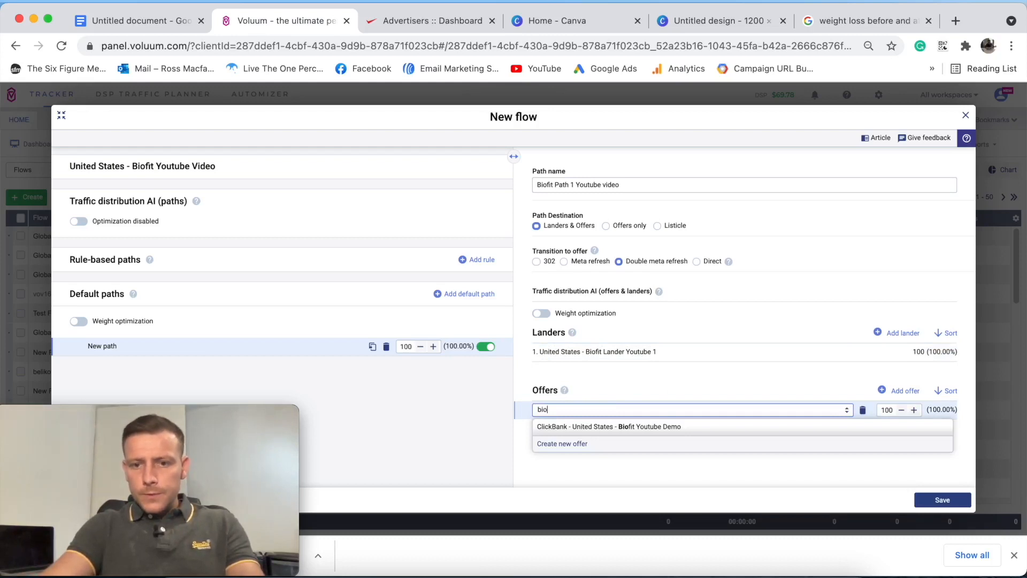
pyautogui.click(630, 430)
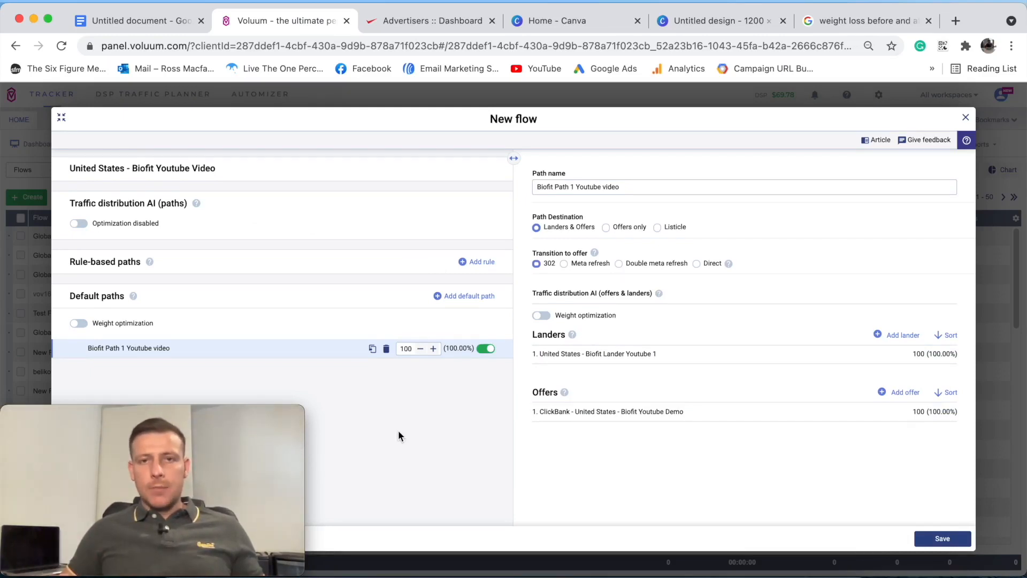
pyautogui.click(942, 538)
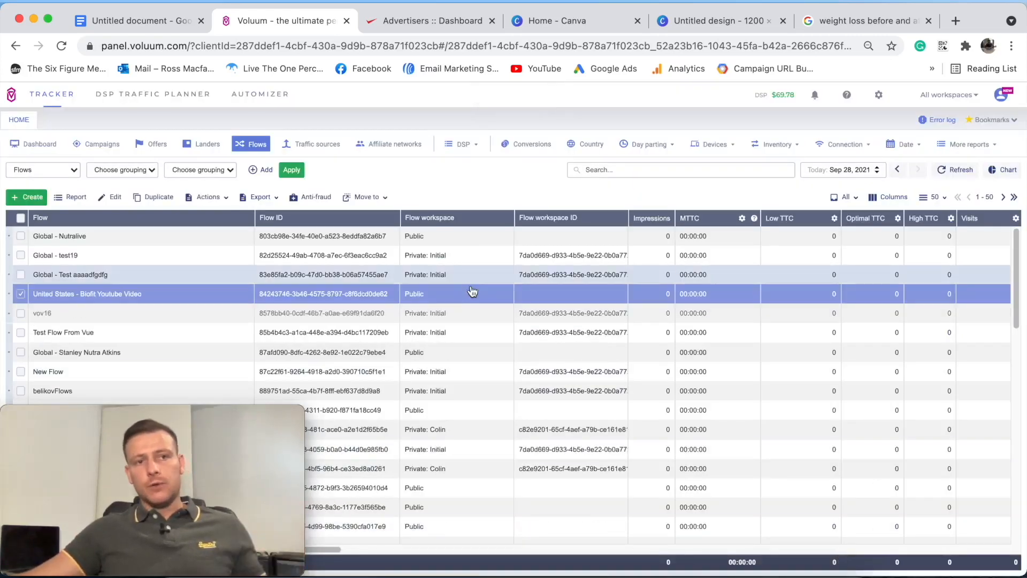
# - Start a new campaign from the campaign list in the Initial (default) workspace
pyautogui.click(99, 151)
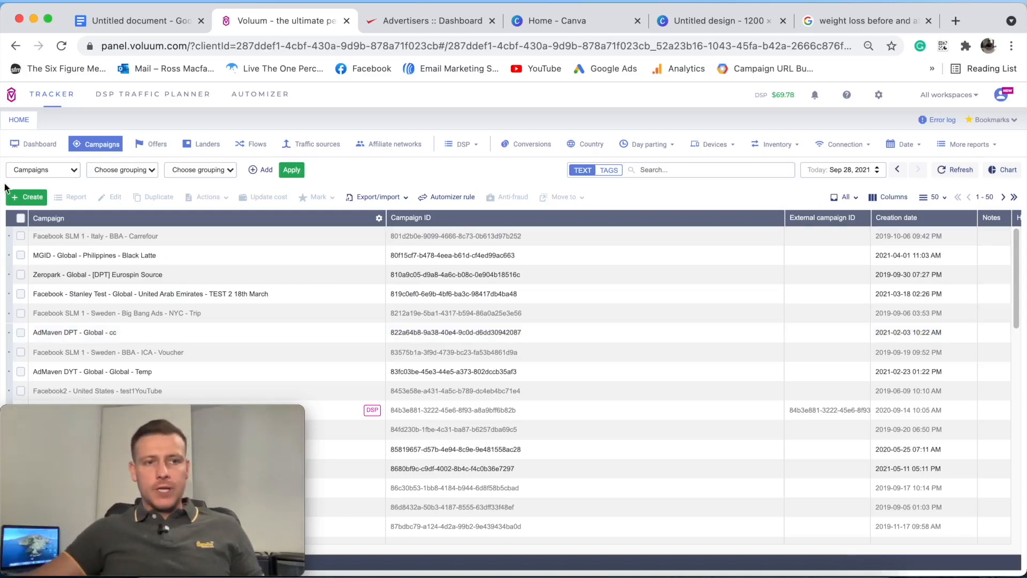
pyautogui.click(29, 198)
pyautogui.click(54, 220)
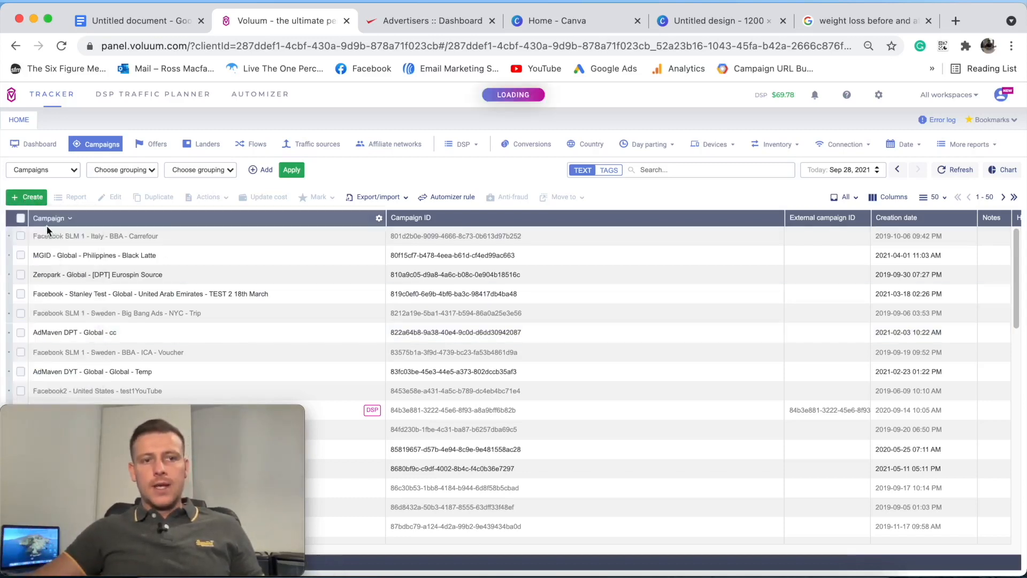
pyautogui.click(129, 227)
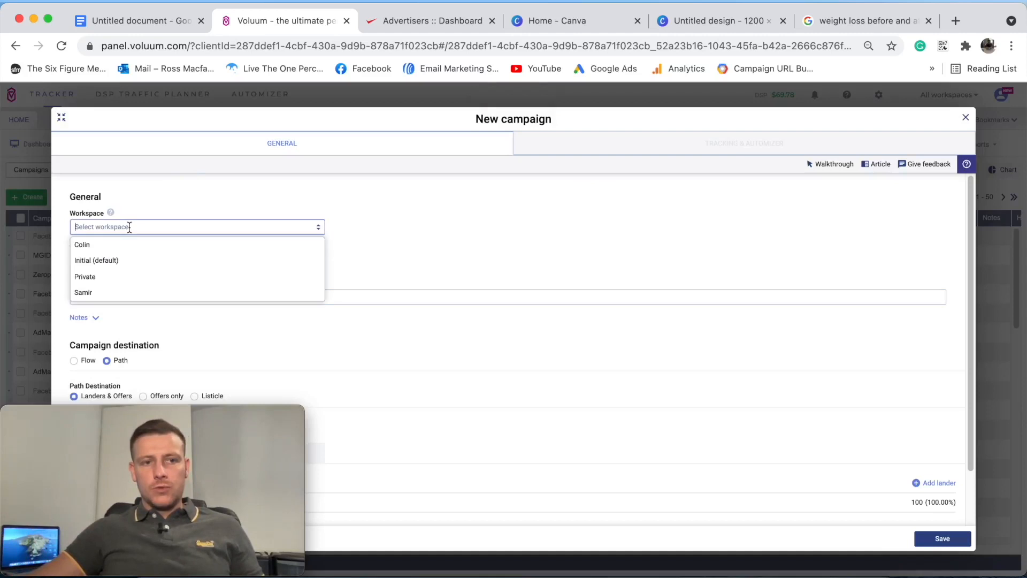
pyautogui.click(201, 258)
pyautogui.click(118, 262)
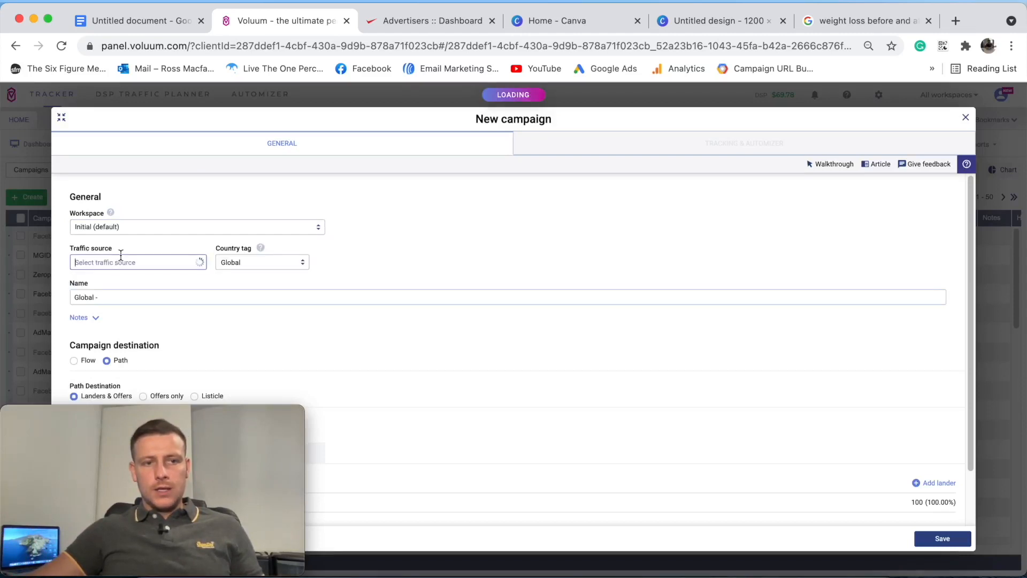
pyautogui.write('MGID')
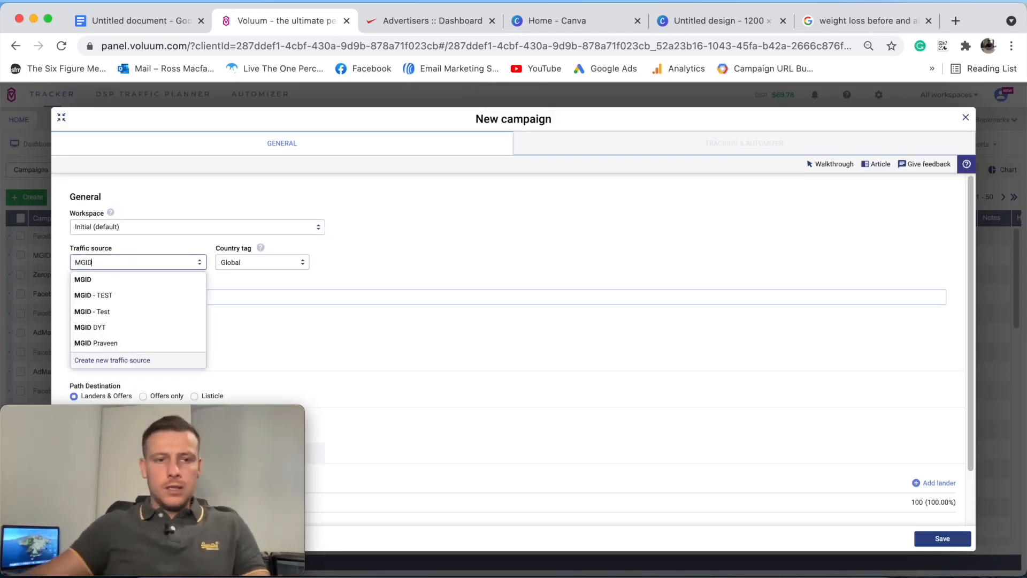
pyautogui.click(239, 274)
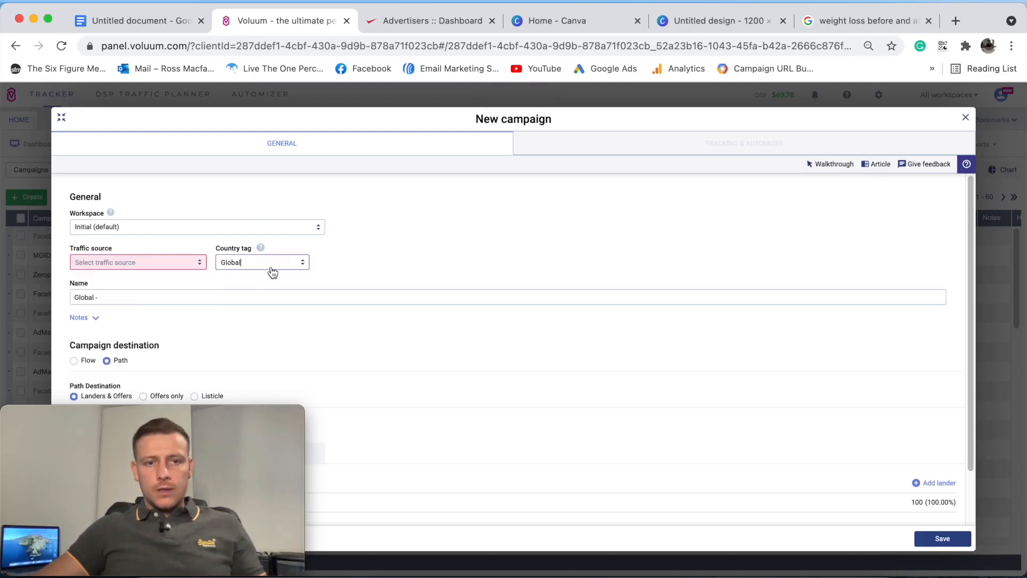
# - Set the new campaign's traffic source to MGID and its country tag to United States
pyautogui.click(129, 261)
pyautogui.write('MGID')
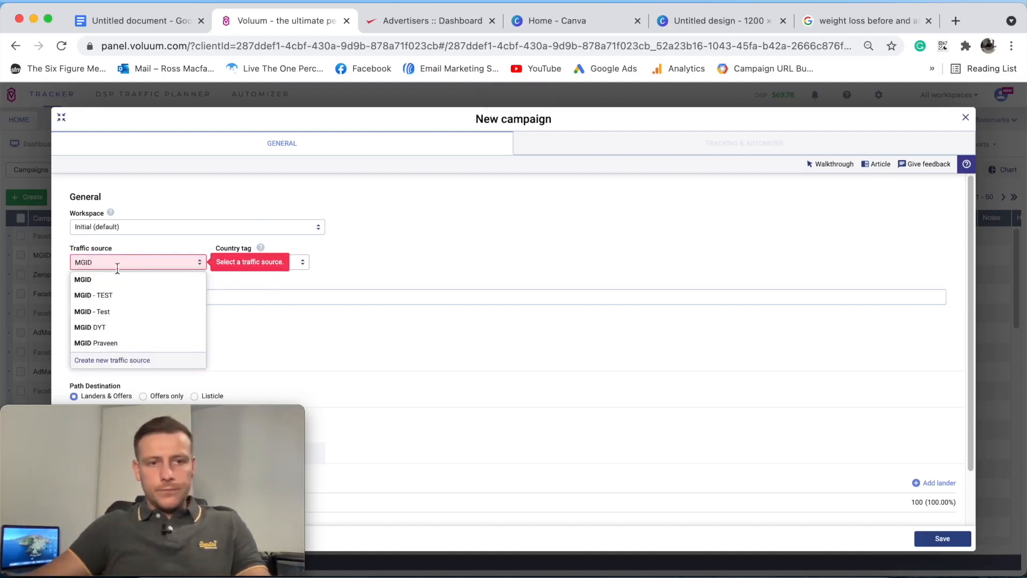
pyautogui.click(122, 279)
pyautogui.click(254, 262)
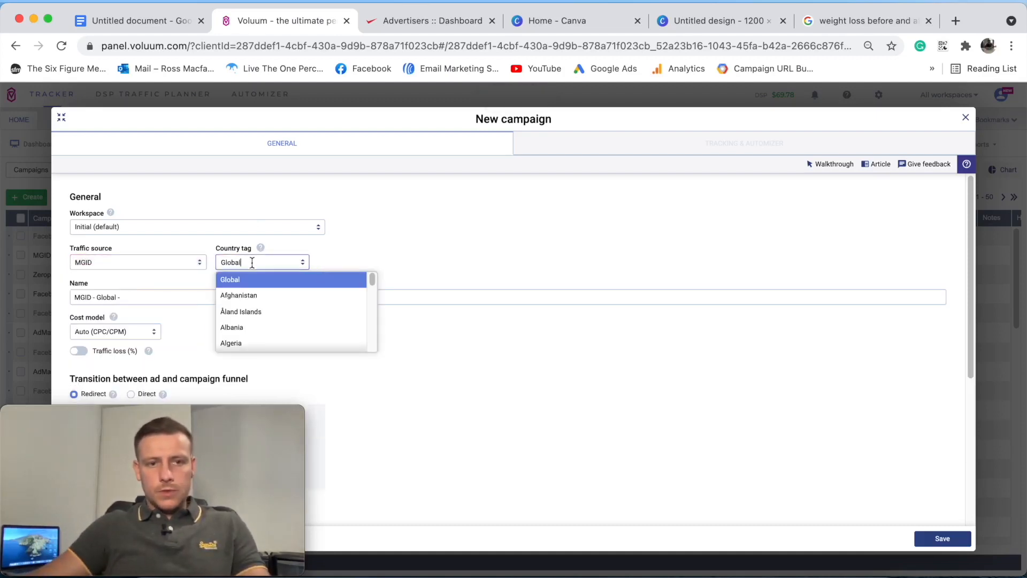
pyautogui.write('united')
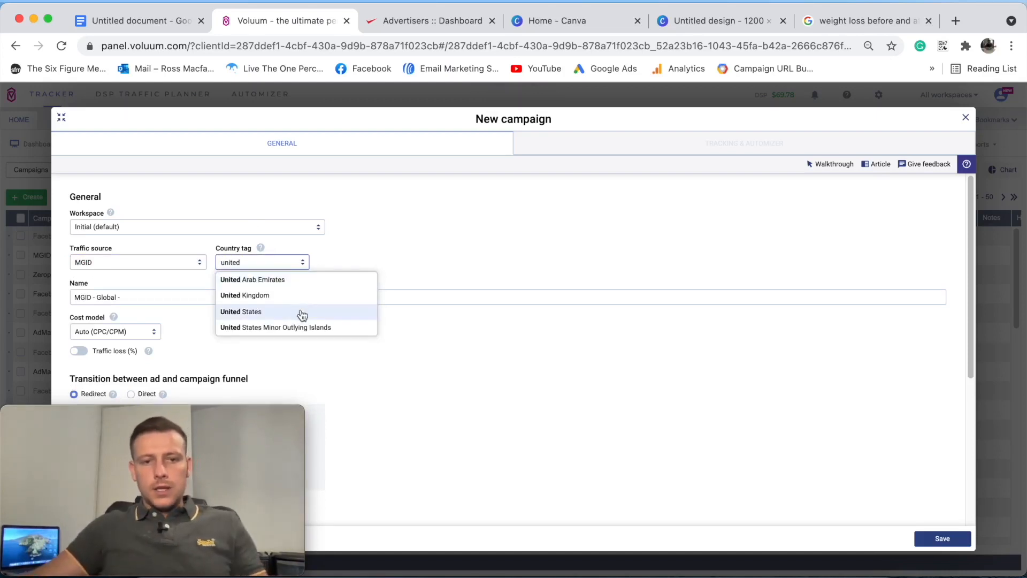
pyautogui.click(300, 312)
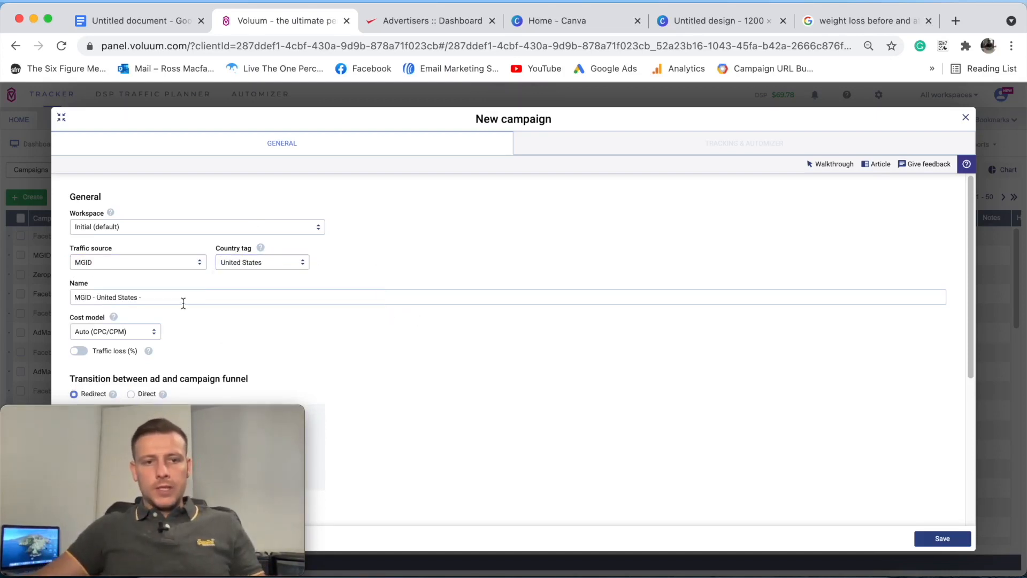
# - Complete the campaign name with "Biofit Youtube Demo" following the traffic source and country prefix
pyautogui.click(157, 296)
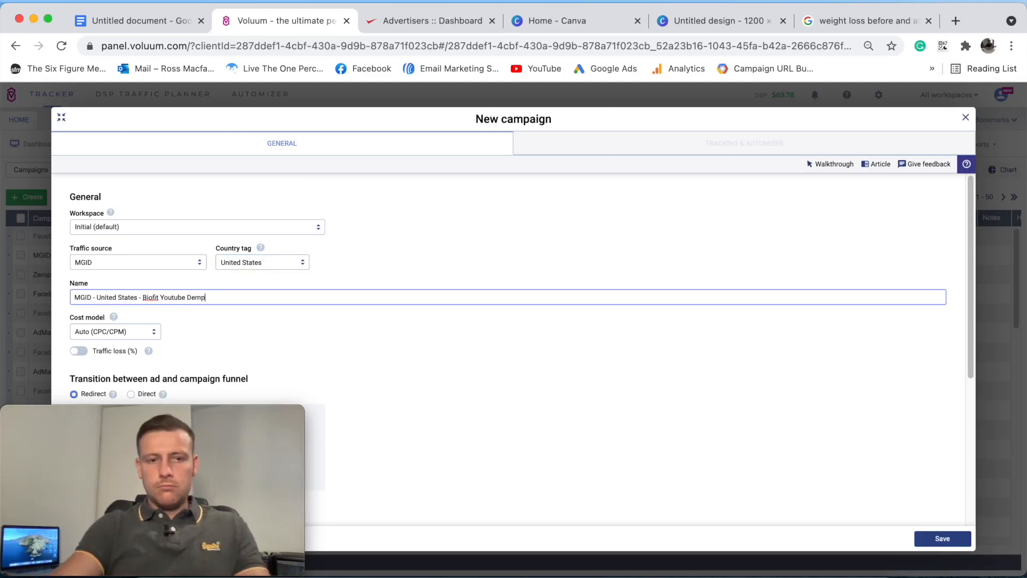
pyautogui.press('BackSpace')
pyautogui.write('o')
pyautogui.click(284, 337)
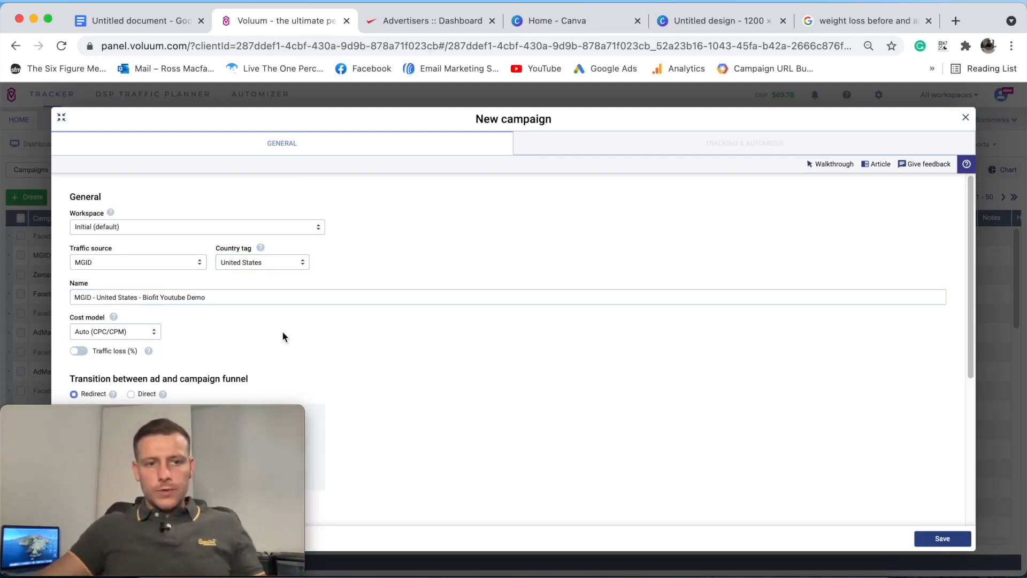
# - Set the campaign destination to Flow
pyautogui.scroll(-5, 390, 350)
pyautogui.scroll(-3, 264, 305)
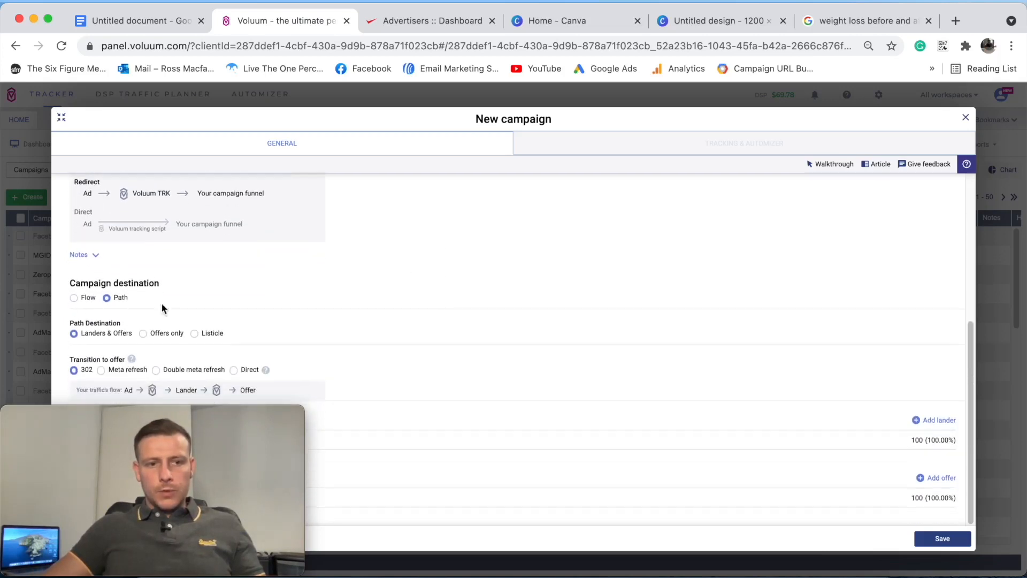
pyautogui.scroll(5, 173, 323)
pyautogui.moveTo(173, 323)
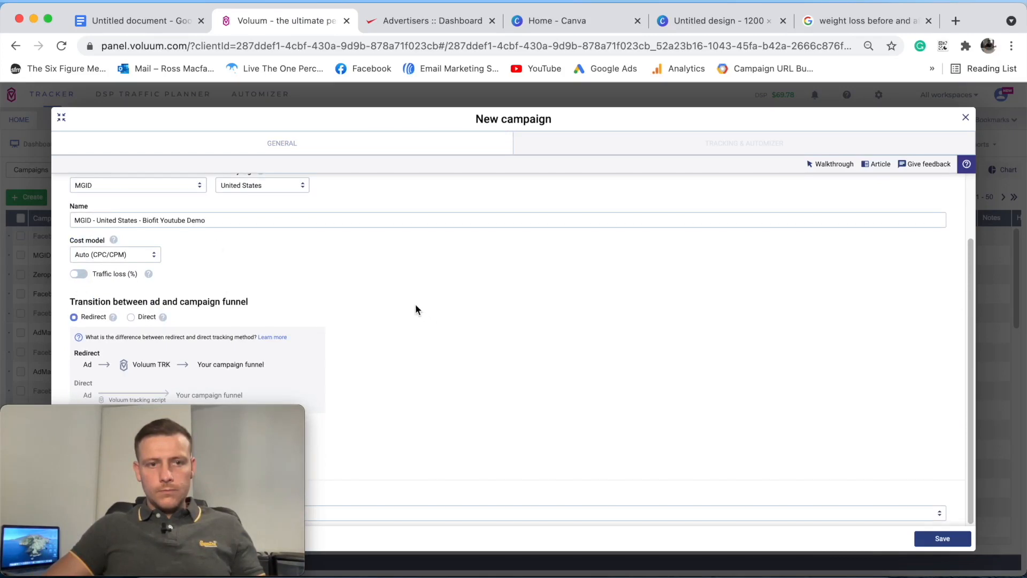
pyautogui.scroll(3, 179, 257)
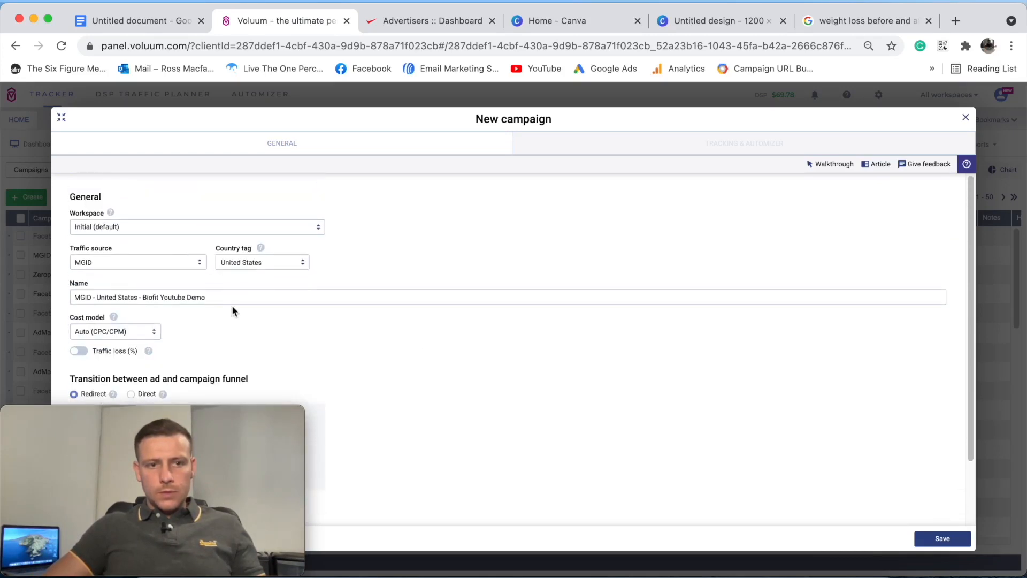
pyautogui.scroll(-3, 232, 311)
pyautogui.moveTo(125, 409)
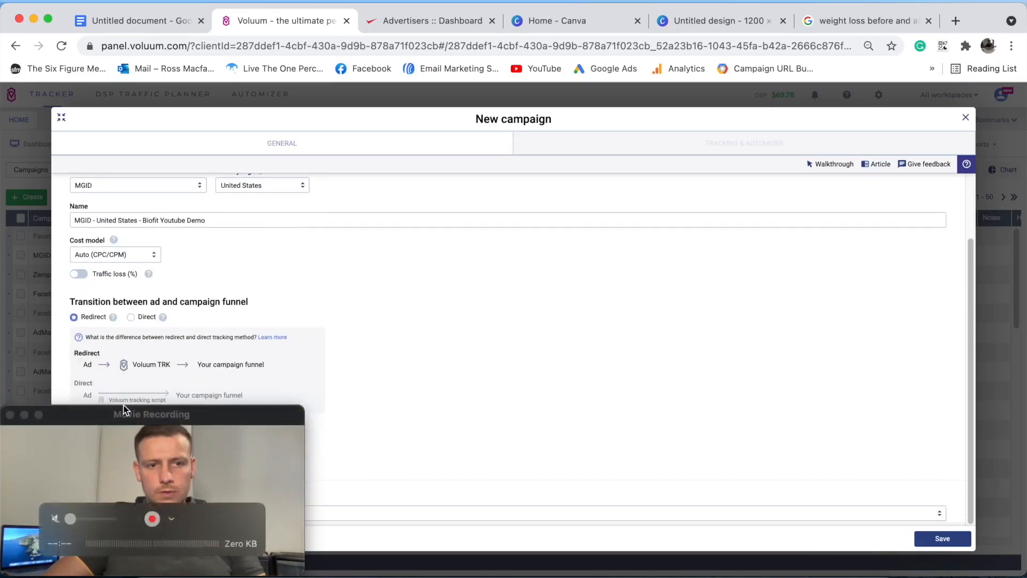
pyautogui.moveTo(190, 413); pyautogui.dragTo(918, 424)
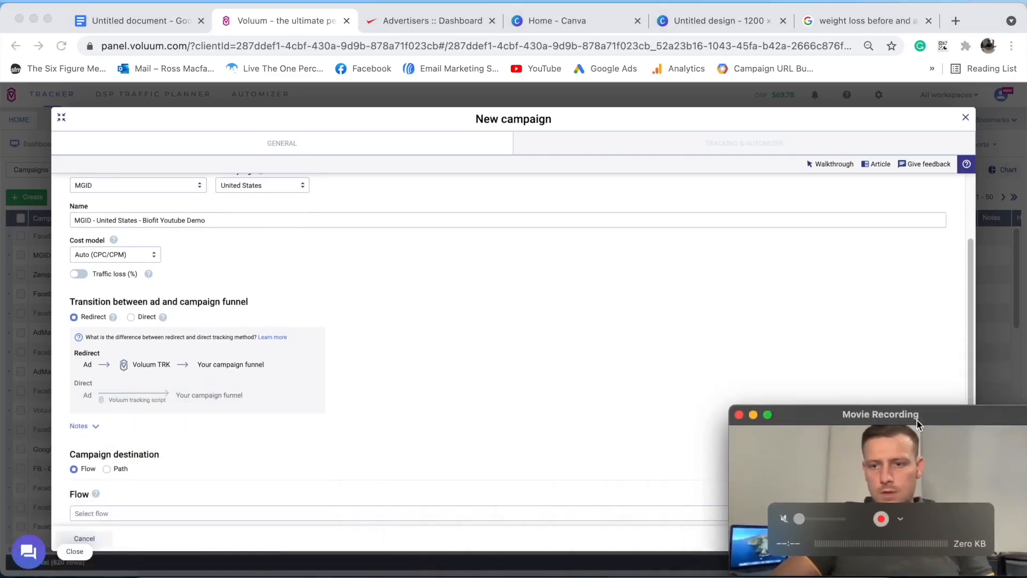
# - Assign the flow "United States - Biofit Youtube Video" to the campaign and save the campaign
pyautogui.click(134, 503)
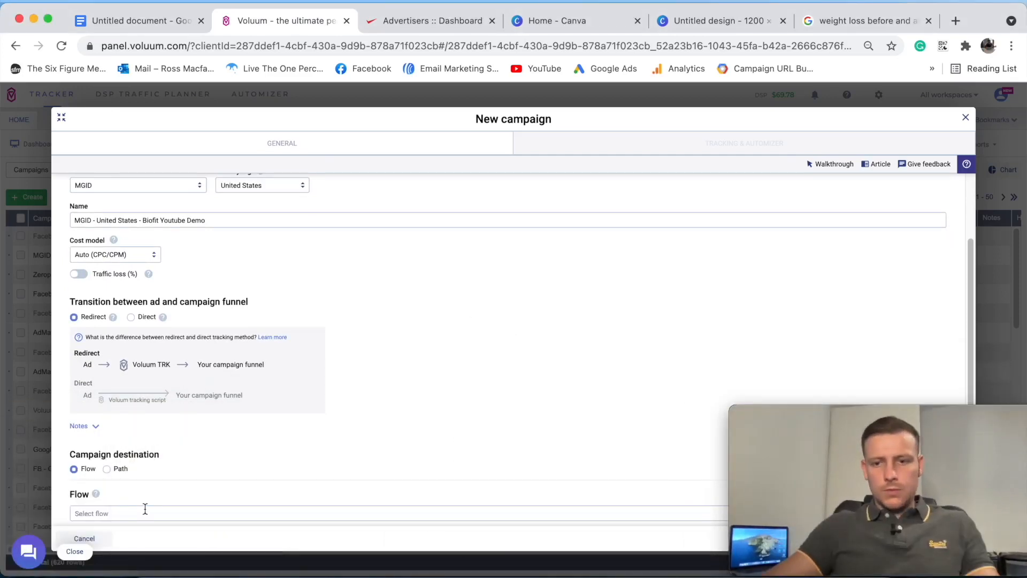
pyautogui.click(145, 508)
pyautogui.write('bio')
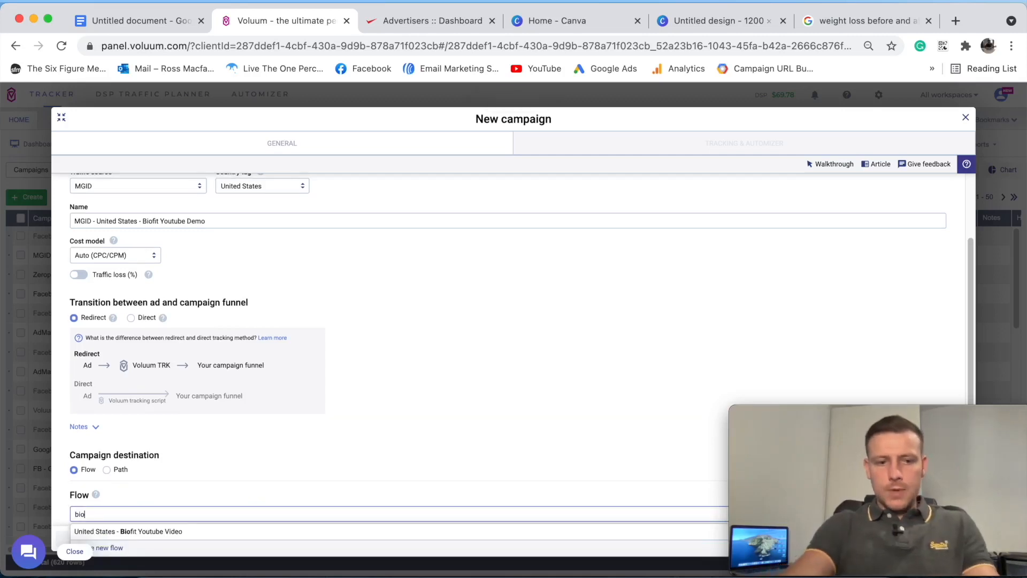
pyautogui.click(299, 531)
pyautogui.moveTo(914, 414); pyautogui.dragTo(188, 415)
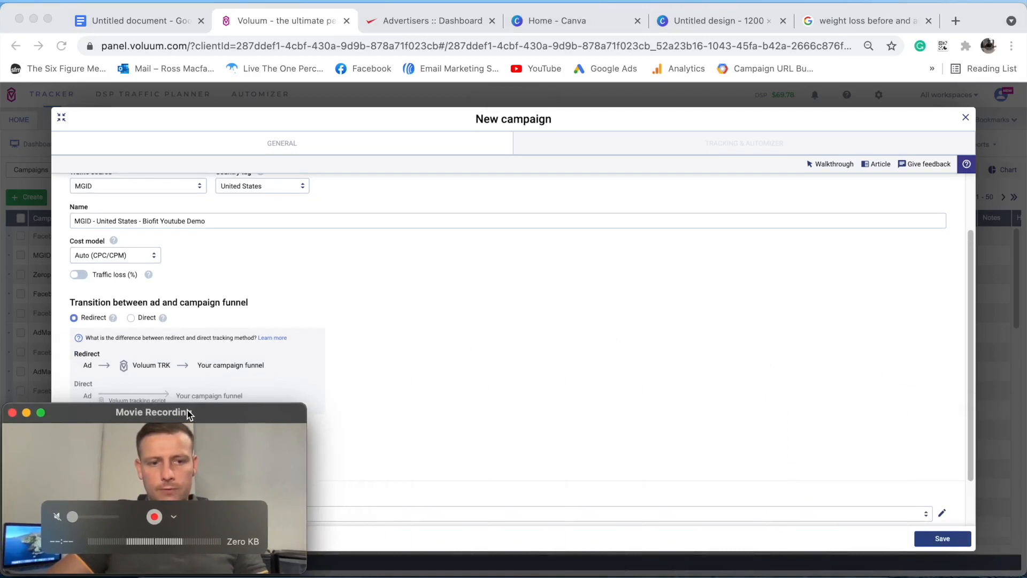
pyautogui.click(814, 534)
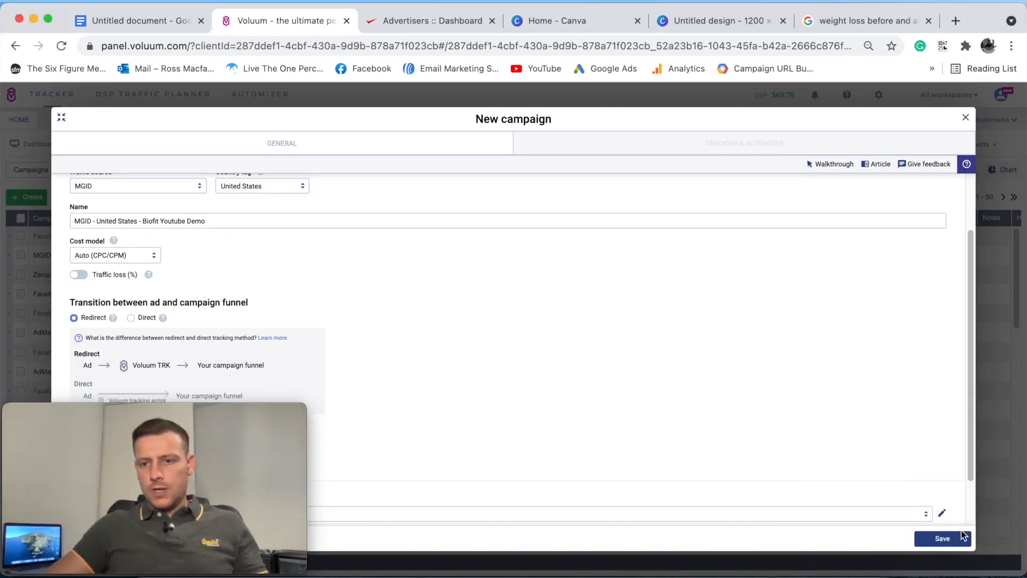
pyautogui.click(941, 539)
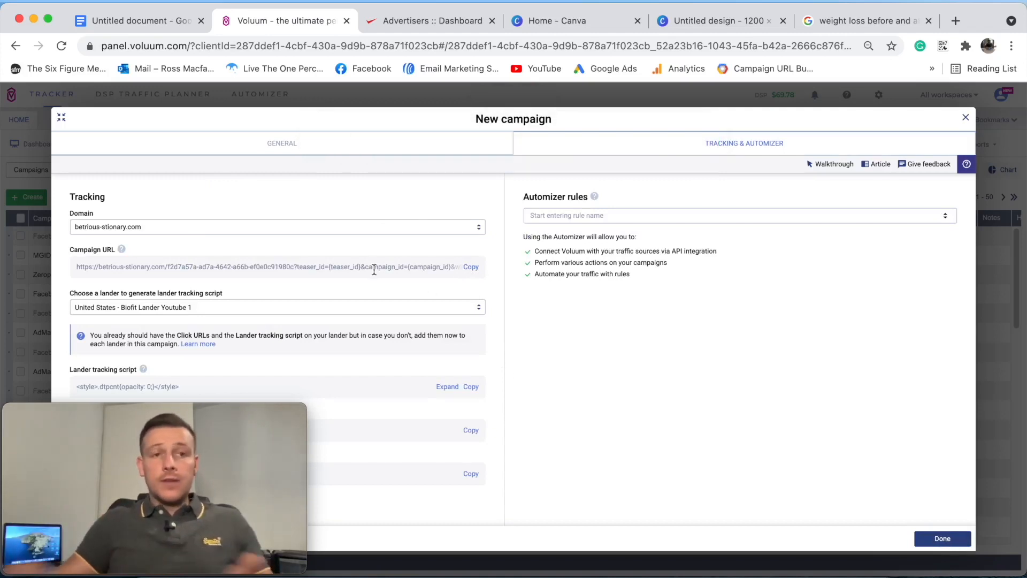
# - Review steps 3 and 4 of the campaign plan in the Google Docs document
pyautogui.click(140, 16)
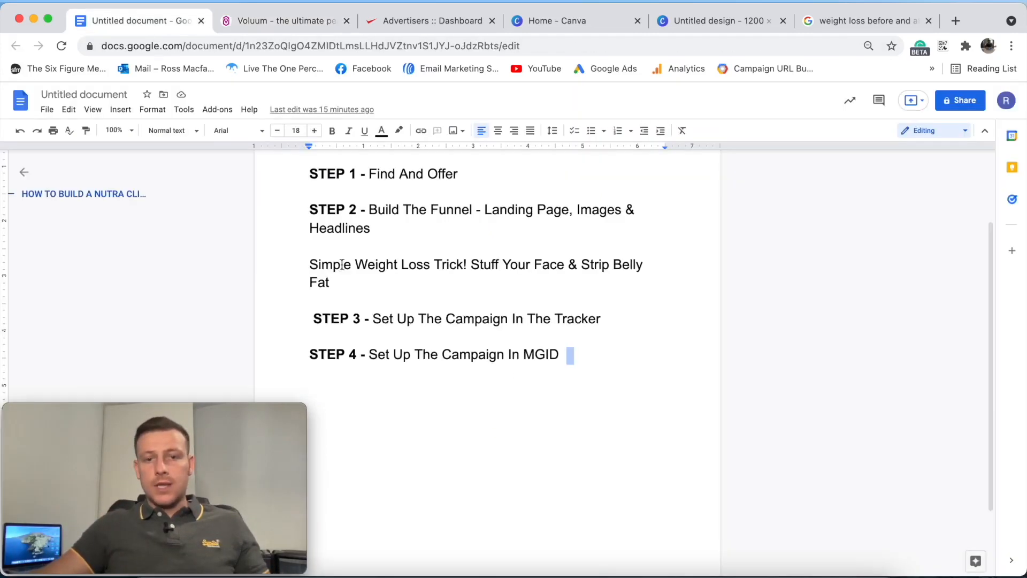
pyautogui.moveTo(370, 315); pyautogui.dragTo(310, 319)
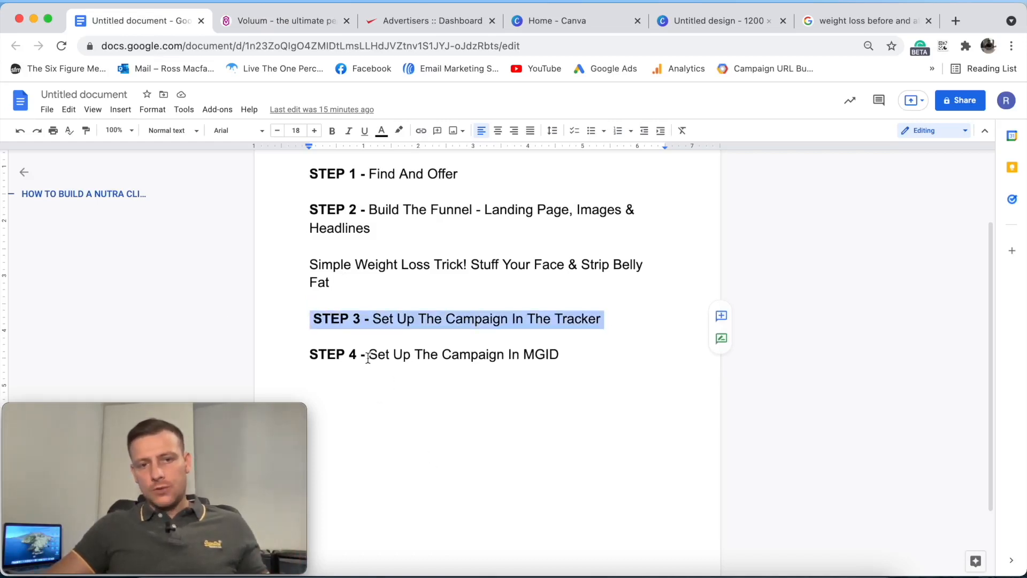
pyautogui.moveTo(368, 355); pyautogui.dragTo(581, 356)
pyautogui.click(560, 444)
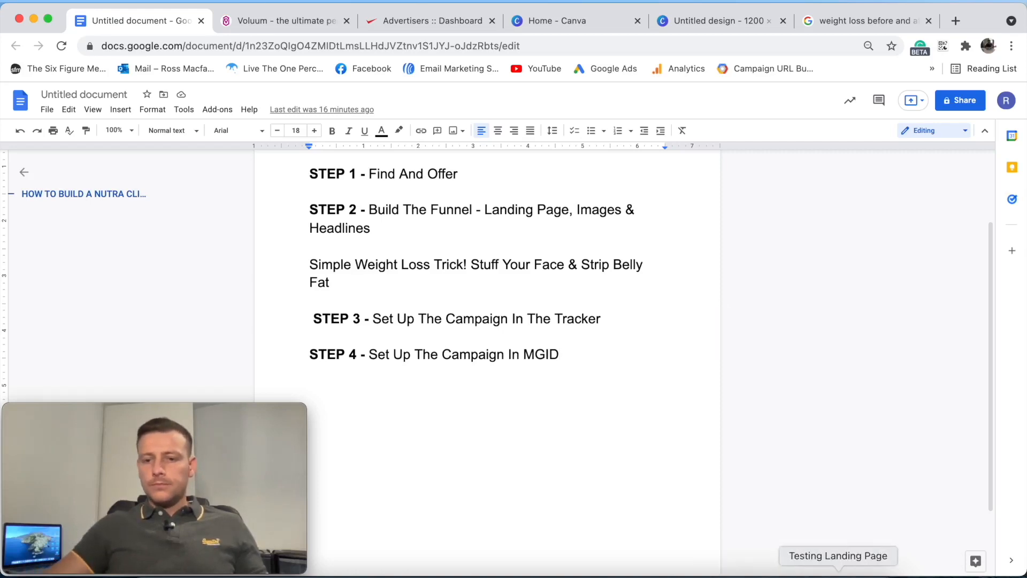
# - Switch to the incognito browser window and view the MGID self-serve advertiser page with its Get Started sign-up option
pyautogui.click(838, 570)
pyautogui.click(666, 21)
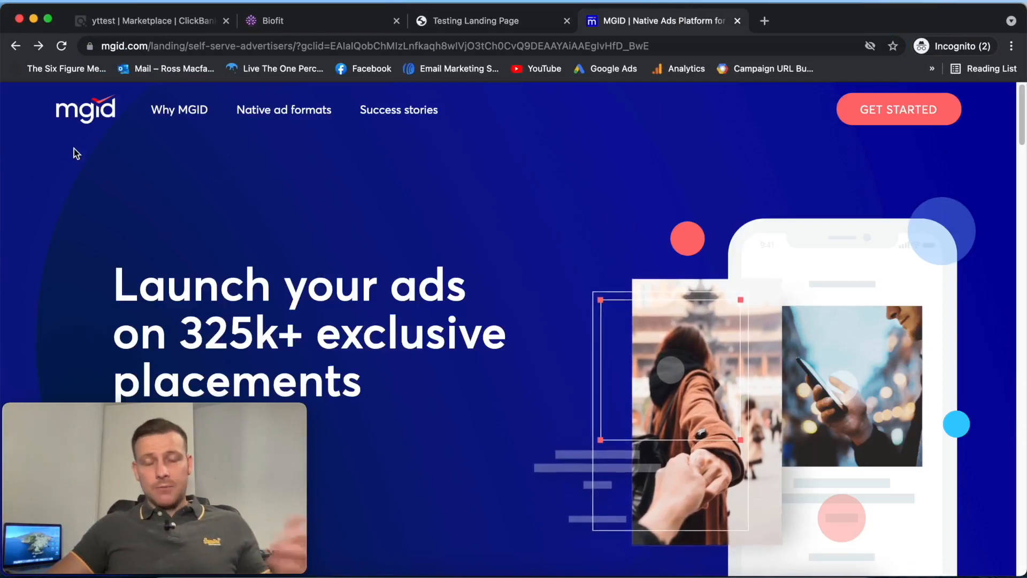
pyautogui.click(899, 110)
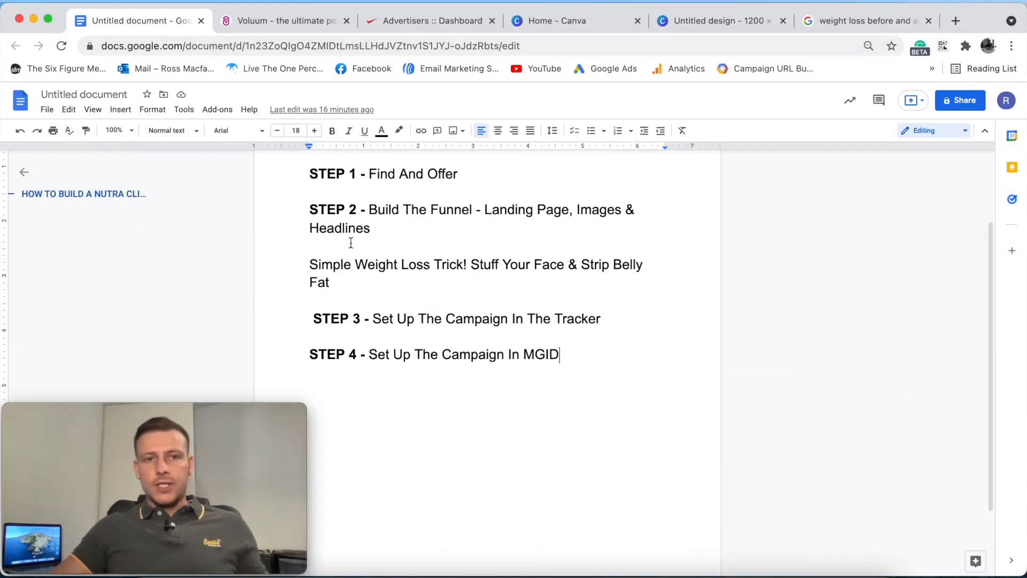
# - Add a new campaign in the MGID advertiser dashboard and name it "Biofit Example Youtube"
pyautogui.click(416, 22)
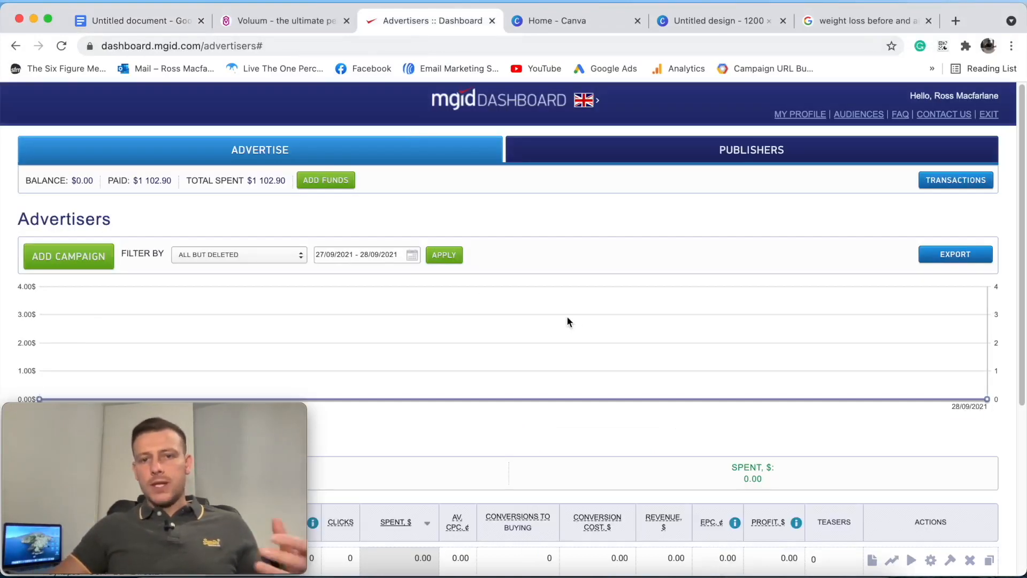
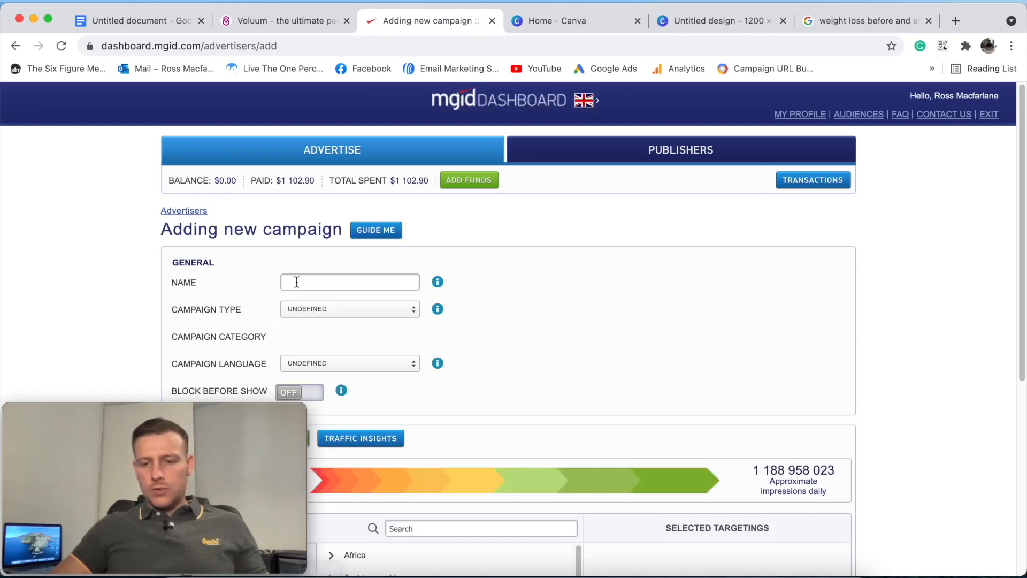
pyautogui.click(296, 282)
pyautogui.write('Bio')
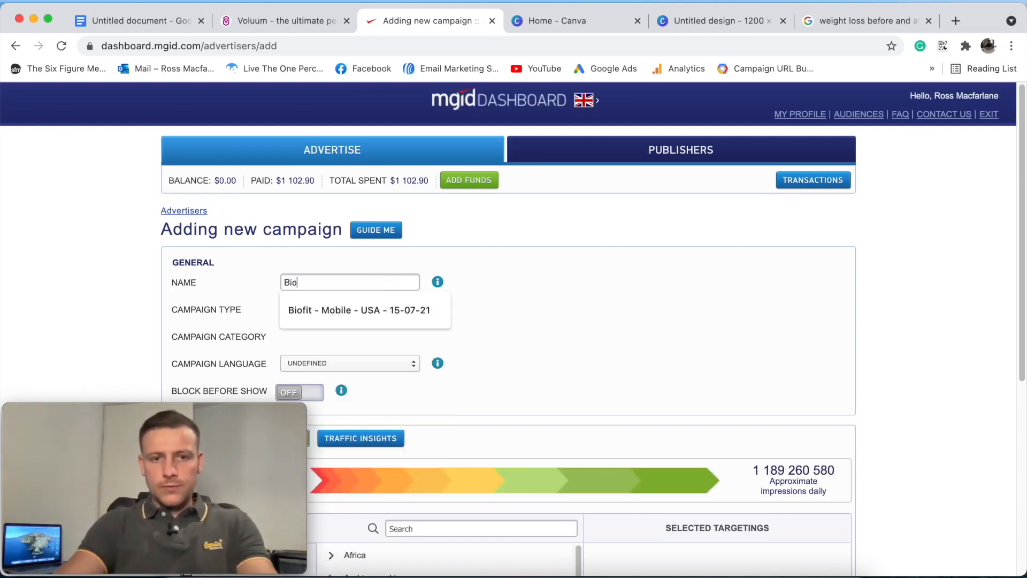
pyautogui.press('BackSpace')
pyautogui.press('BackSpace')
pyautogui.write('Biofit')
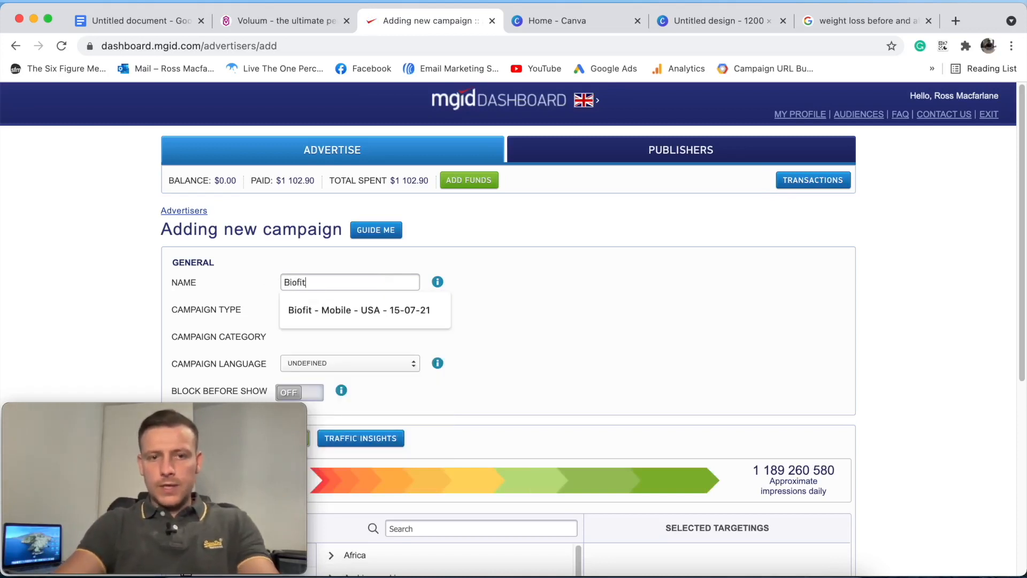
pyautogui.write(' Example')
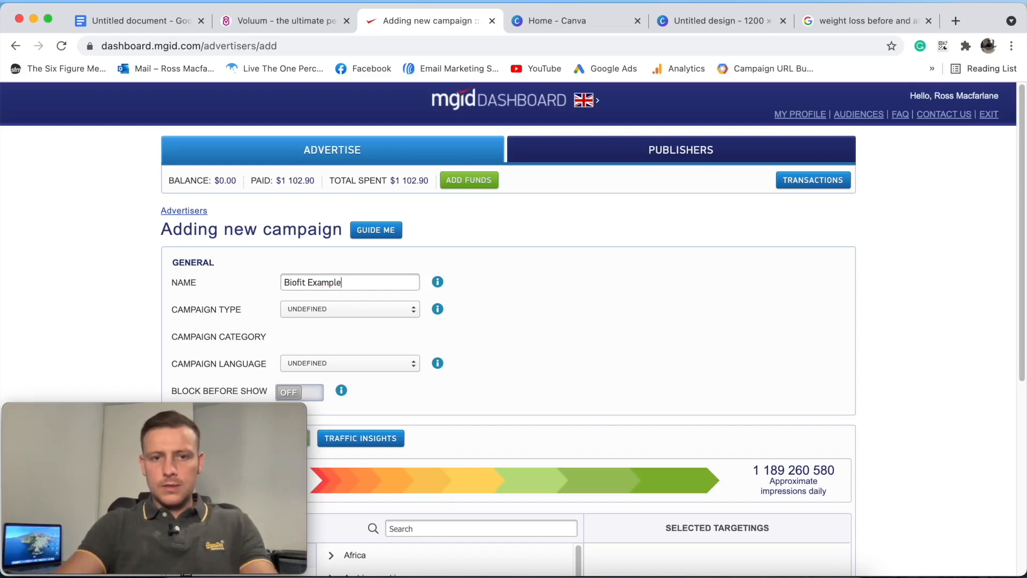
pyautogui.write(' Youtube')
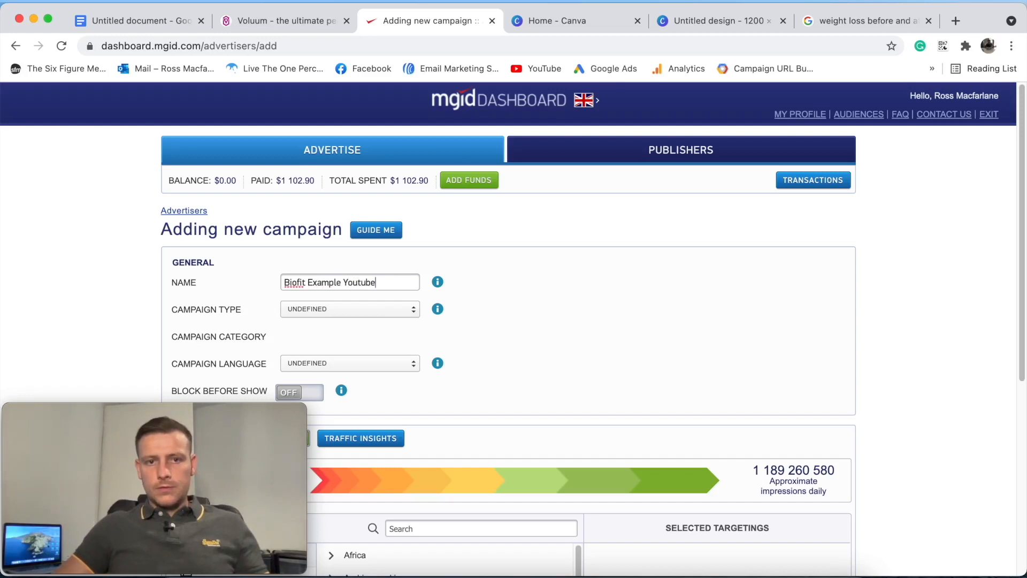
pyautogui.write('cam')
pyautogui.press('BackSpace')
pyautogui.press('BackSpace')
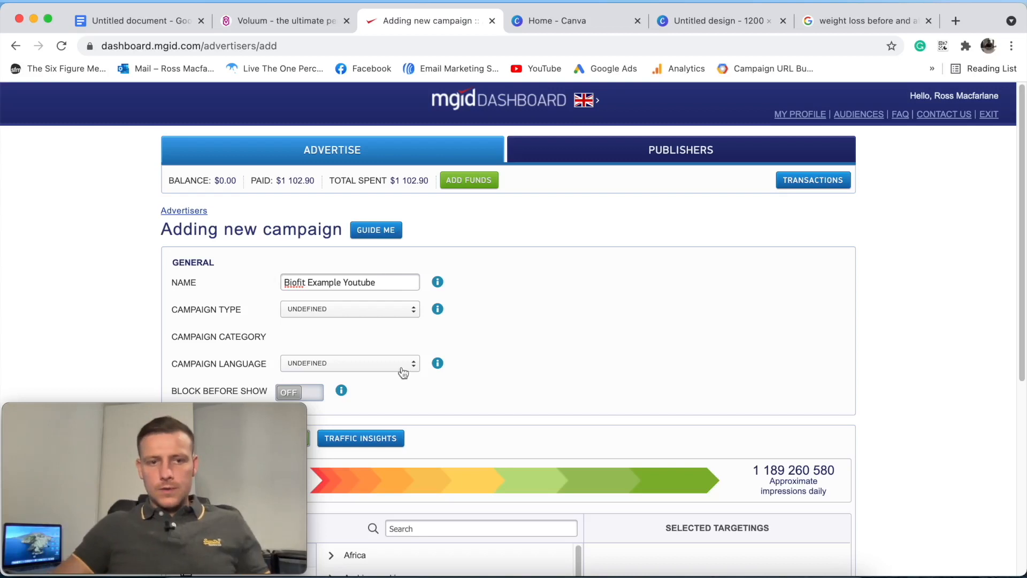
# - Set the campaign type to Product Promotions and the campaign category to Weight Loss
pyautogui.click(309, 310)
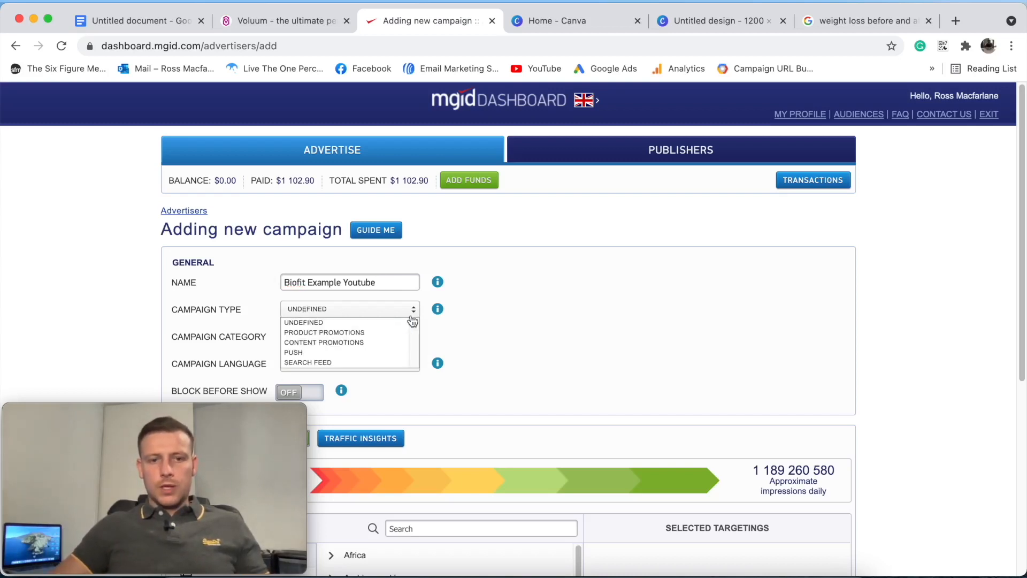
pyautogui.click(347, 335)
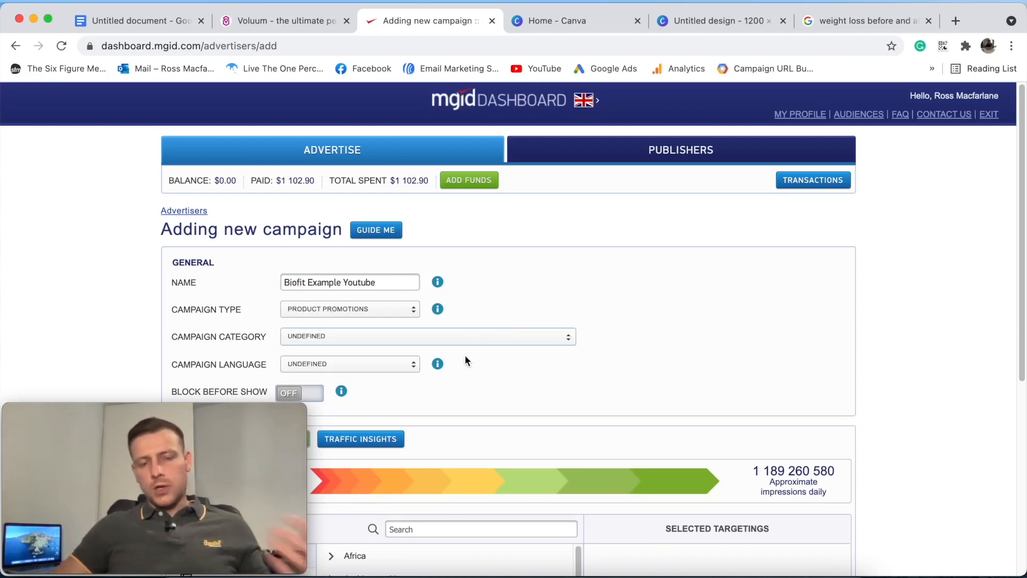
pyautogui.click(477, 344)
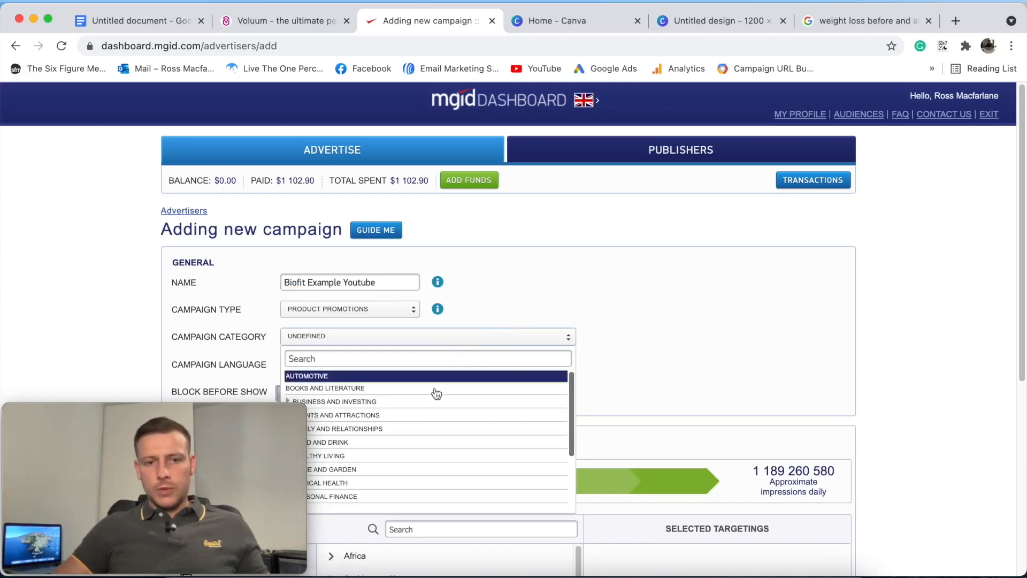
pyautogui.scroll(-1, 427, 416)
pyautogui.moveTo(194, 416); pyautogui.dragTo(982, 412)
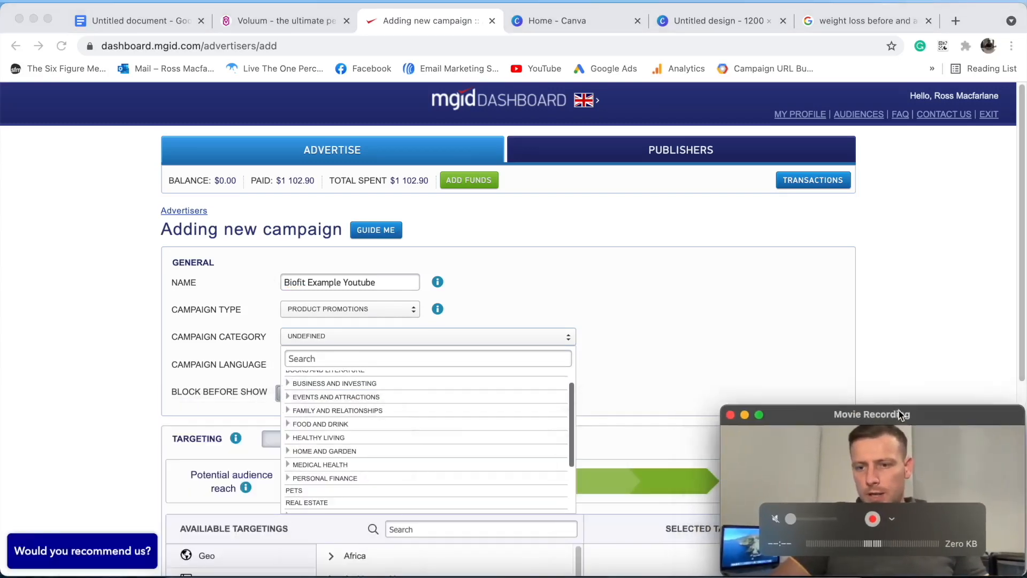
pyautogui.scroll(-3, 374, 428)
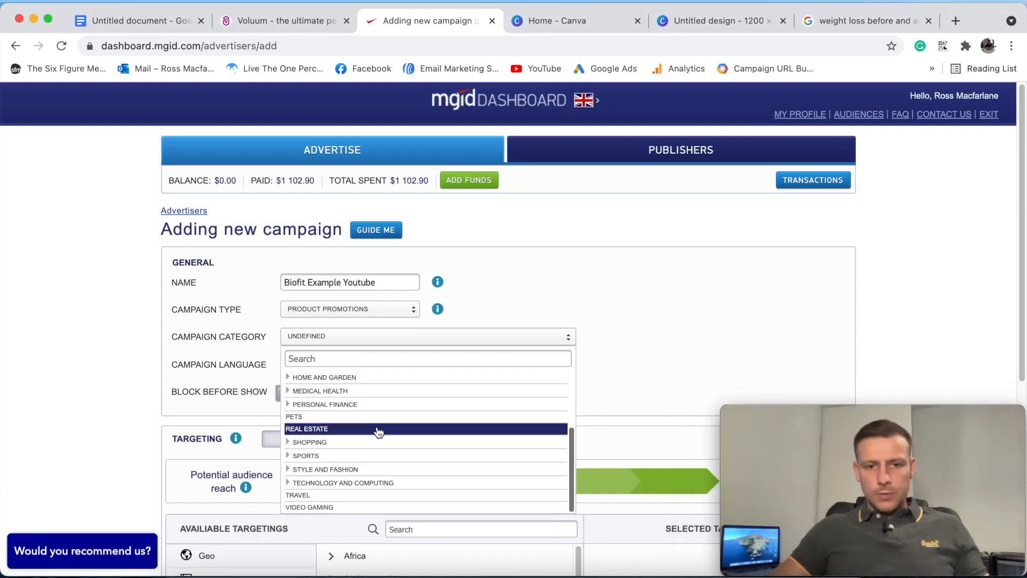
pyautogui.click(288, 392)
pyautogui.click(303, 404)
pyautogui.scroll(-5, 343, 417)
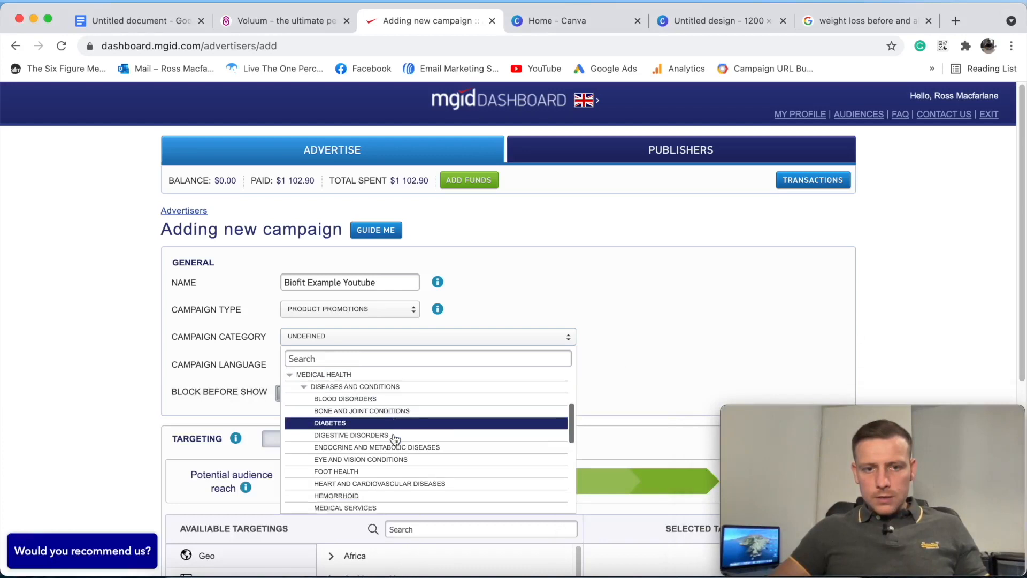
pyautogui.scroll(4, 342, 455)
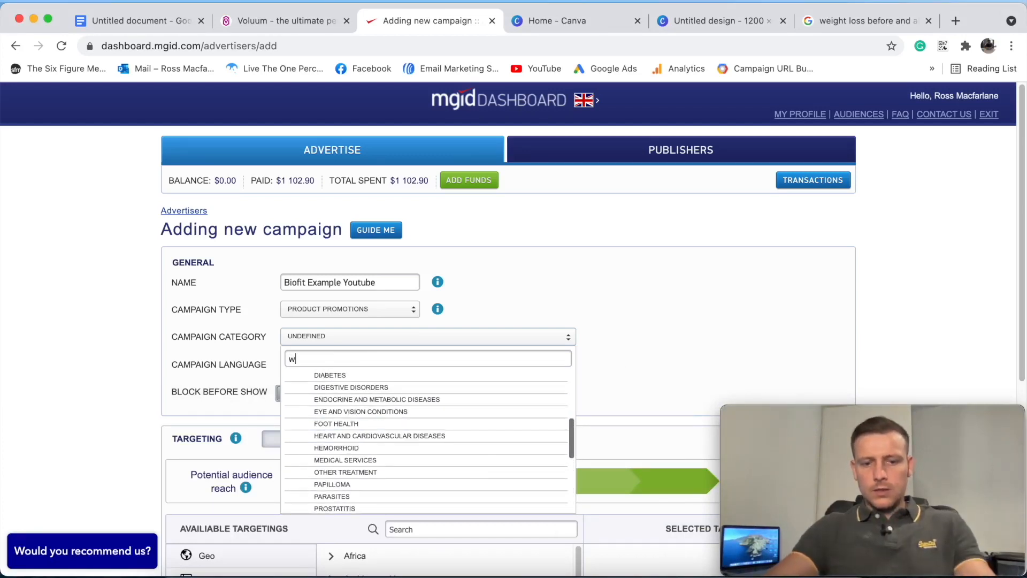
pyautogui.write('weight')
pyautogui.click(310, 375)
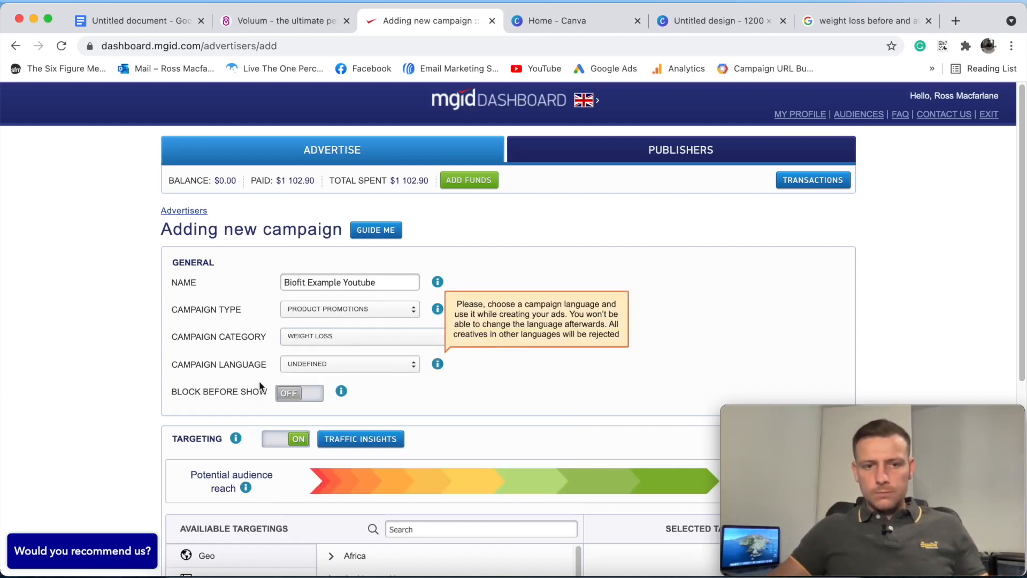
# - Turn on Block Before Show and add USA as a geo targeting for the campaign
pyautogui.click(294, 395)
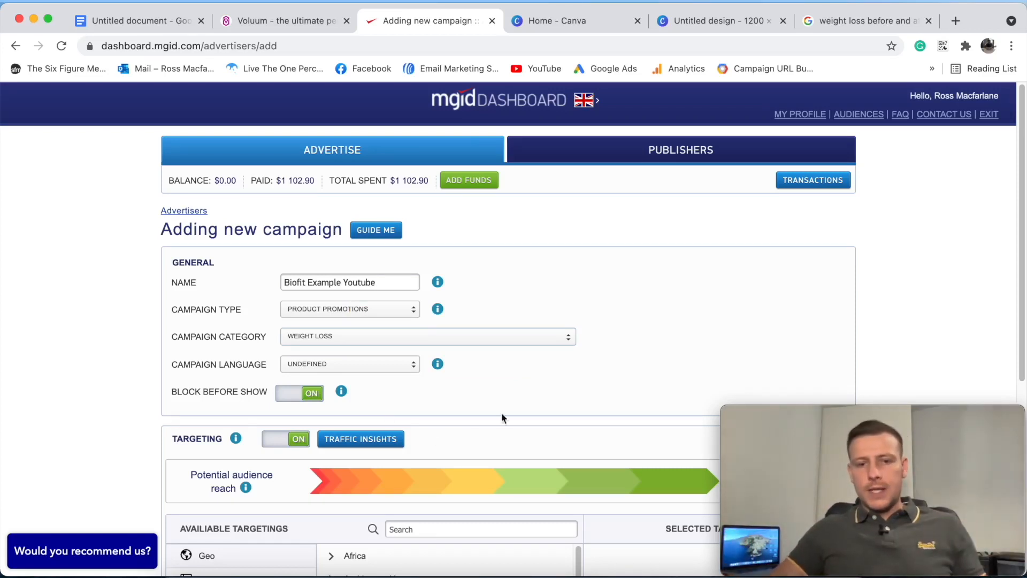
pyautogui.scroll(-3, 575, 369)
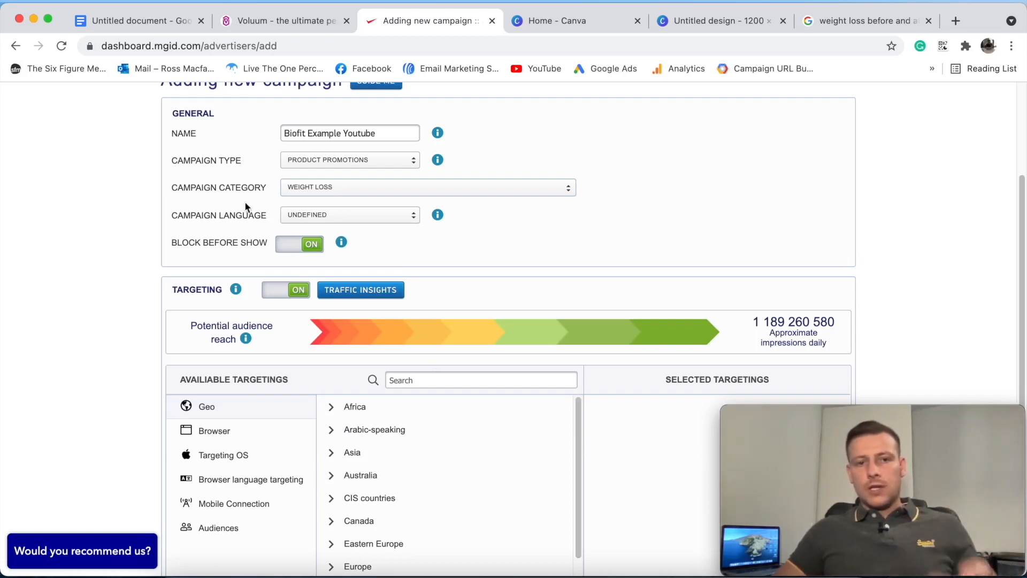
pyautogui.scroll(-4, 499, 302)
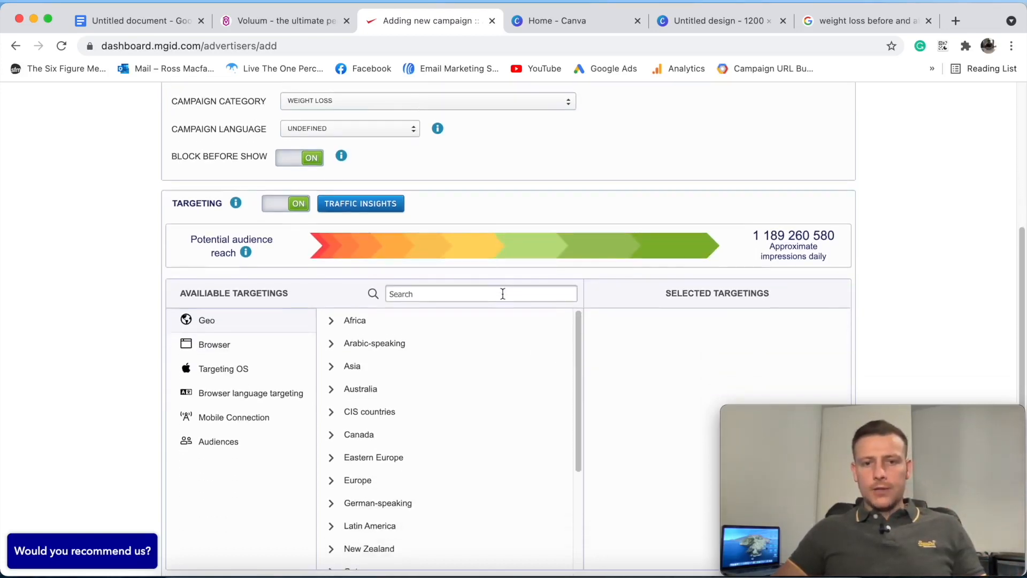
pyautogui.write('United')
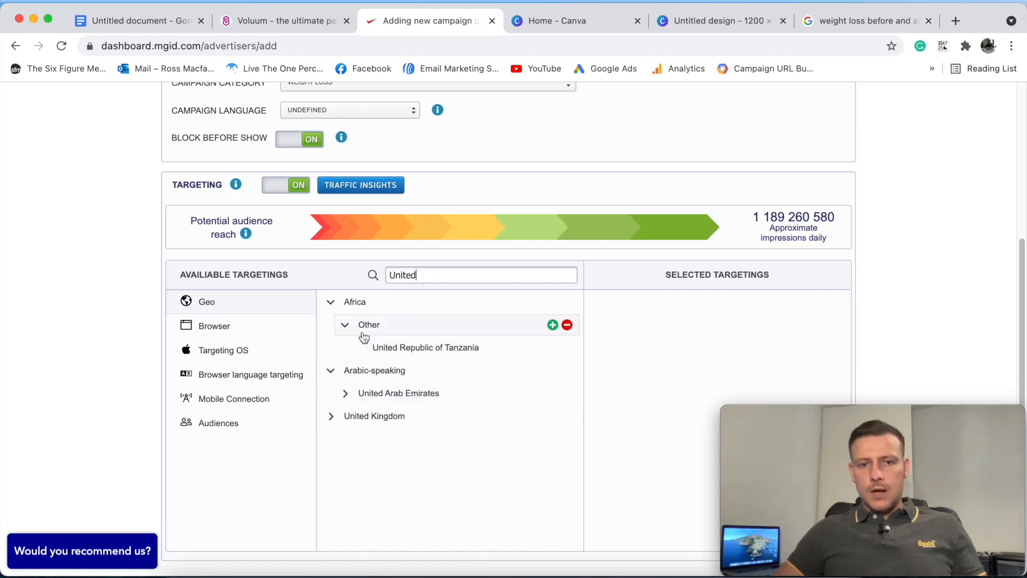
pyautogui.press('BackSpace')
pyautogui.press('BackSpace')
pyautogui.press('BackSpace')
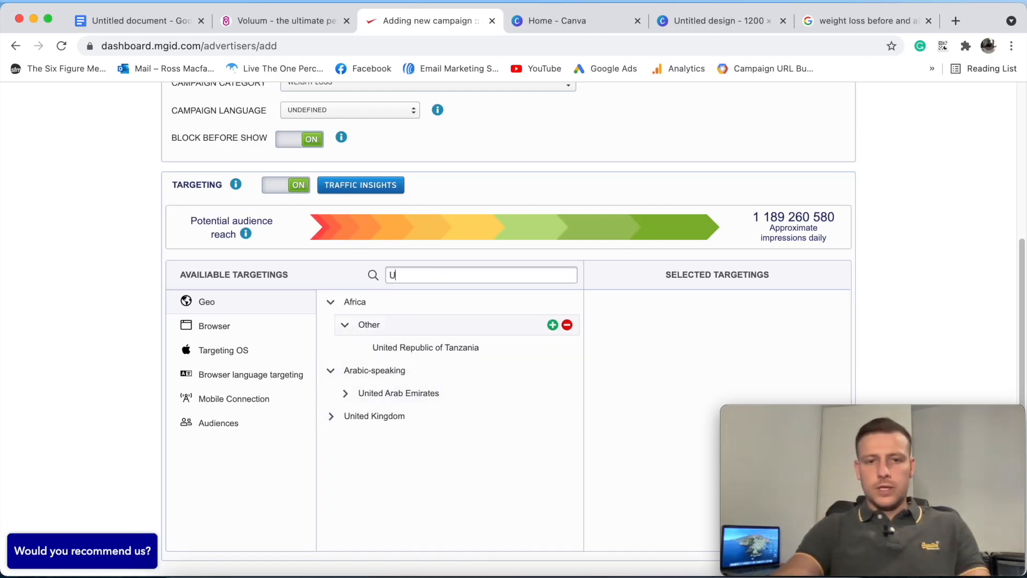
pyautogui.write('SA')
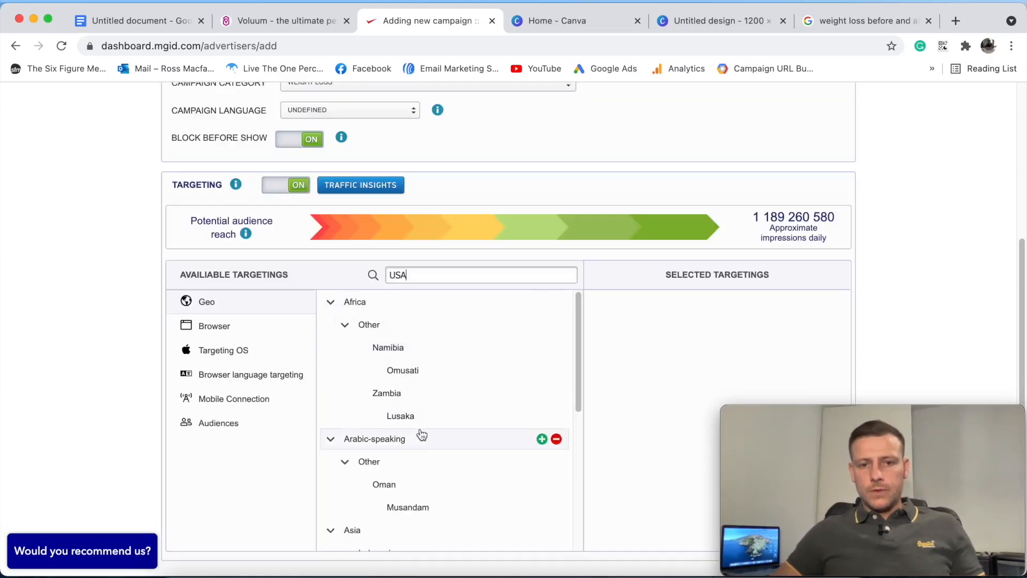
pyautogui.scroll(-10, 421, 434)
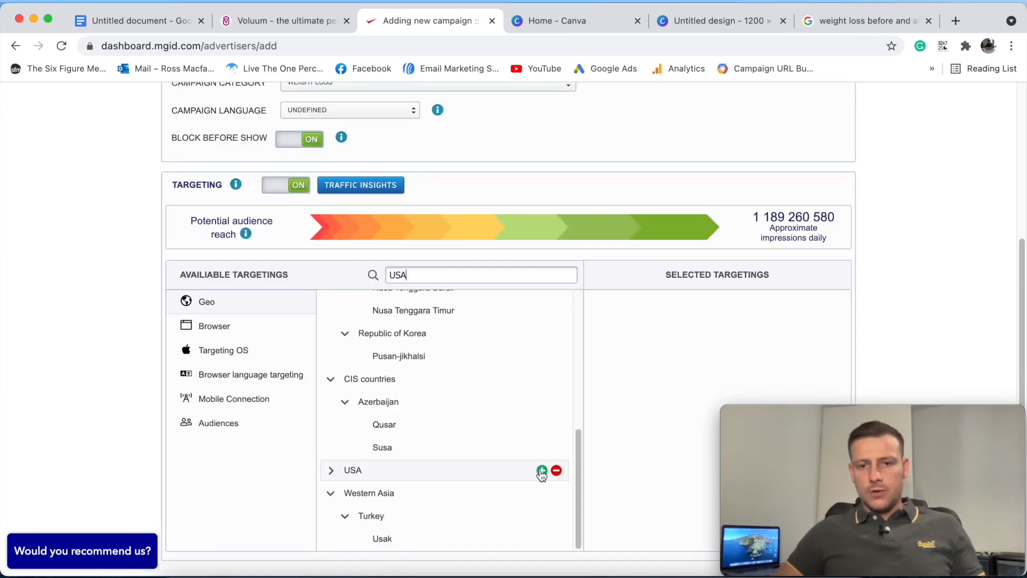
pyautogui.click(541, 471)
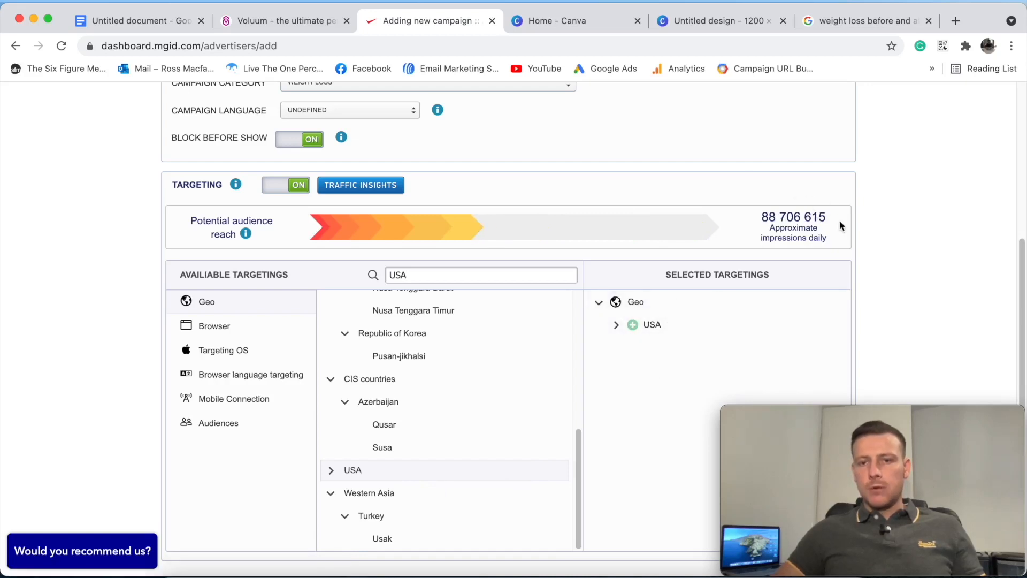
# - Add Desktop OS and the English browser language to the campaign's selected targetings
pyautogui.click(222, 351)
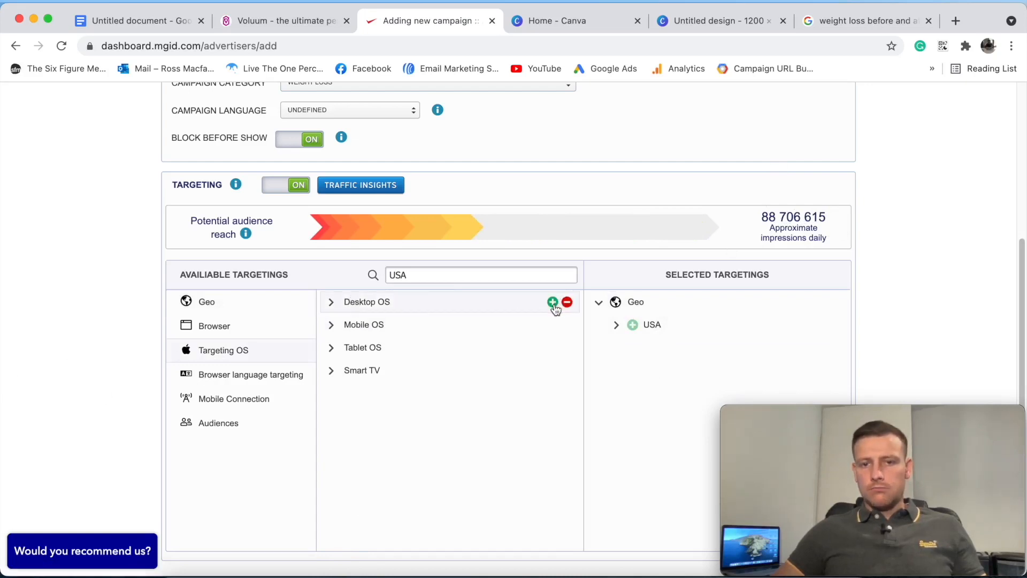
pyautogui.click(553, 304)
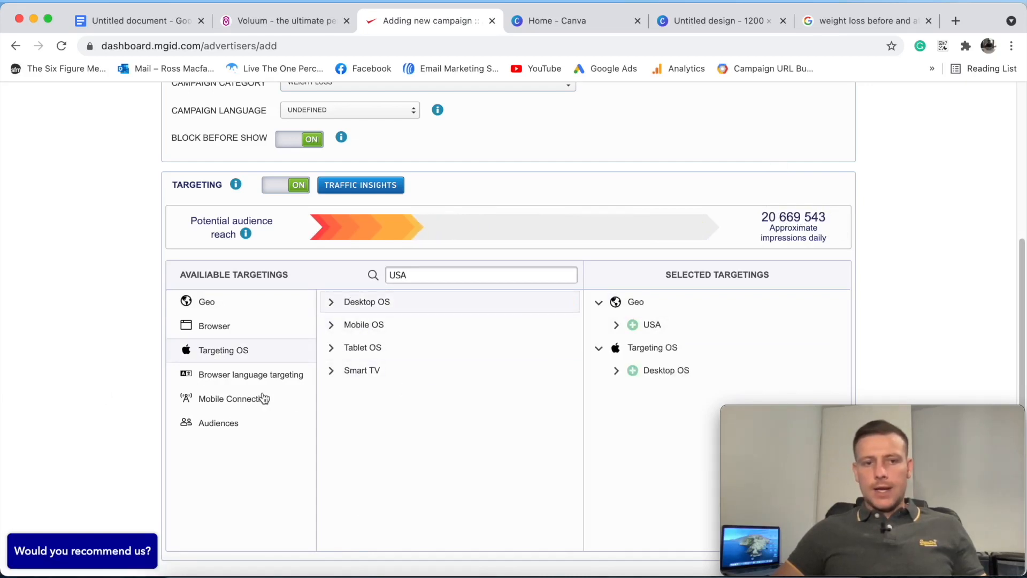
pyautogui.click(221, 378)
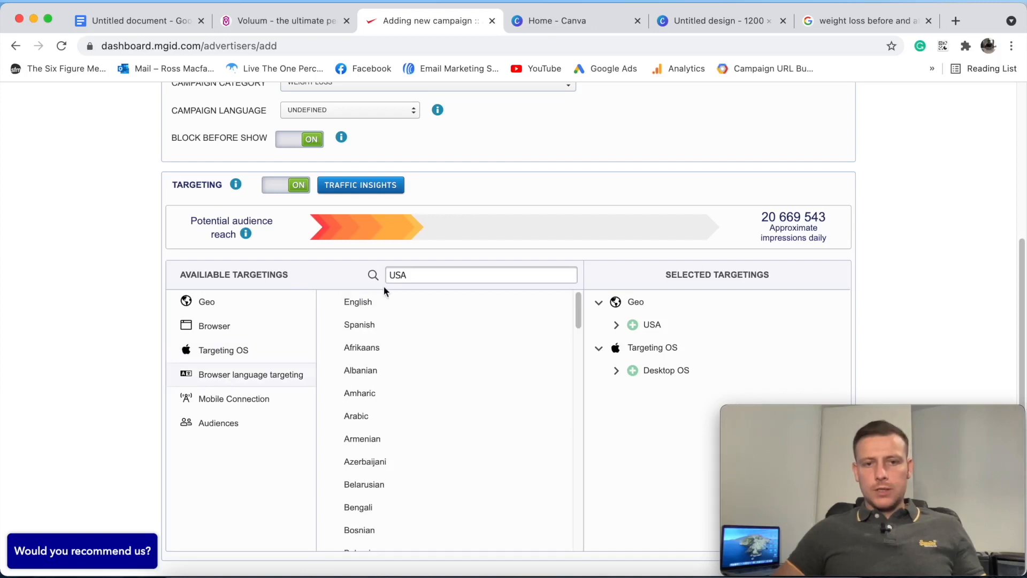
pyautogui.click(542, 303)
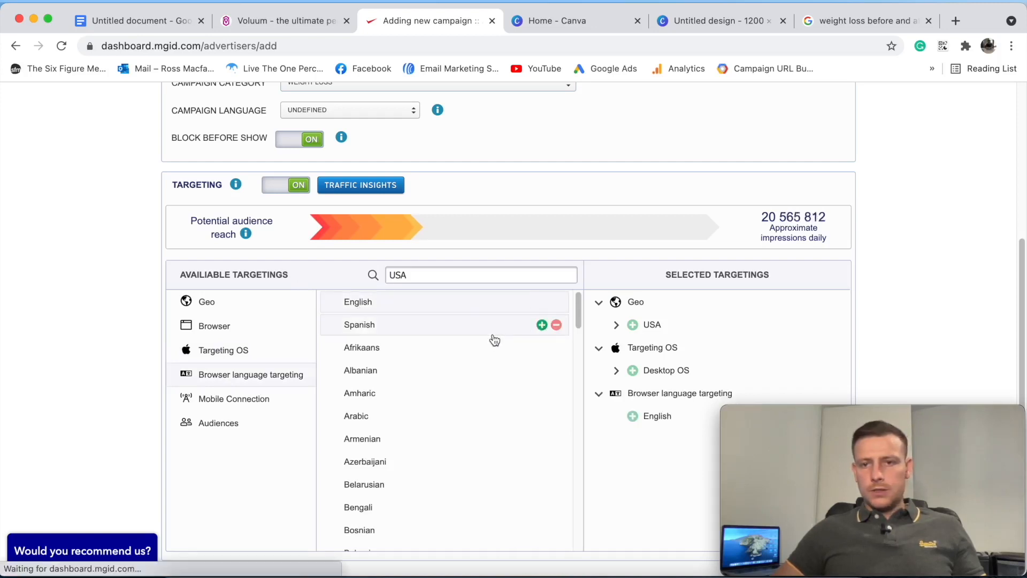
# - Set the campaign language to English and confirm the general and targeting settings
pyautogui.scroll(2, 254, 211)
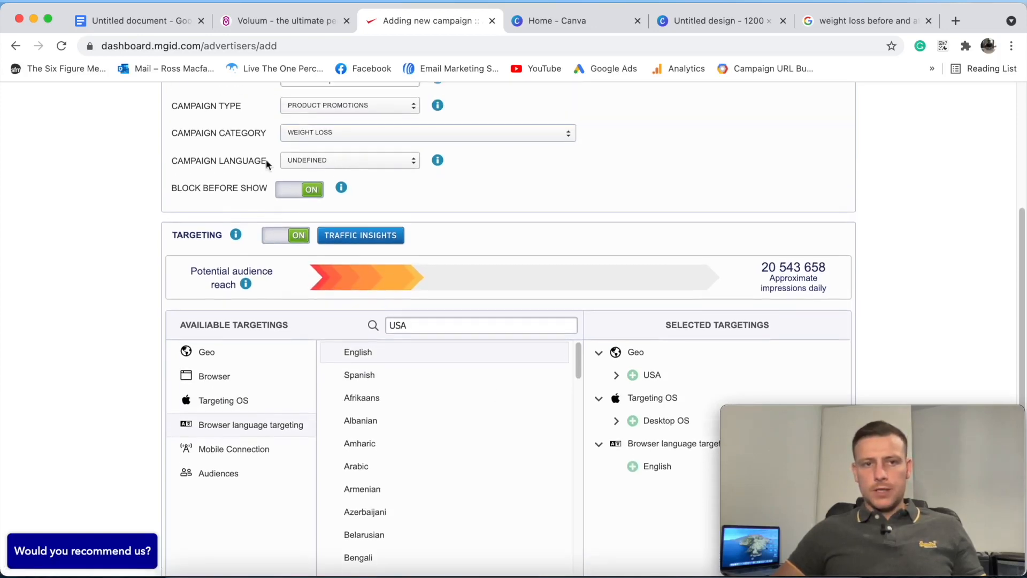
pyautogui.click(348, 168)
pyautogui.click(326, 183)
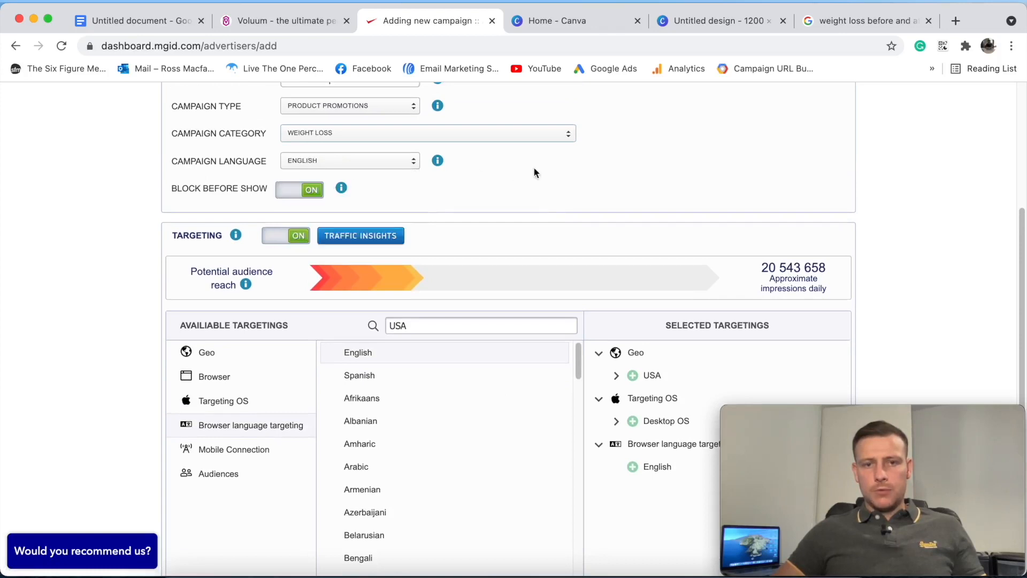
pyautogui.scroll(-4, 499, 219)
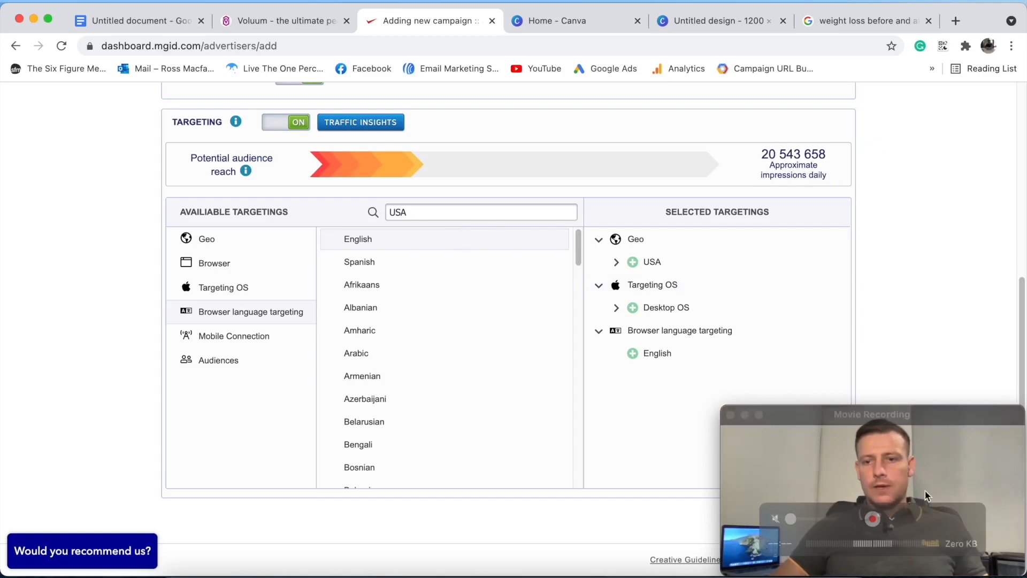
pyautogui.moveTo(902, 419); pyautogui.dragTo(174, 416)
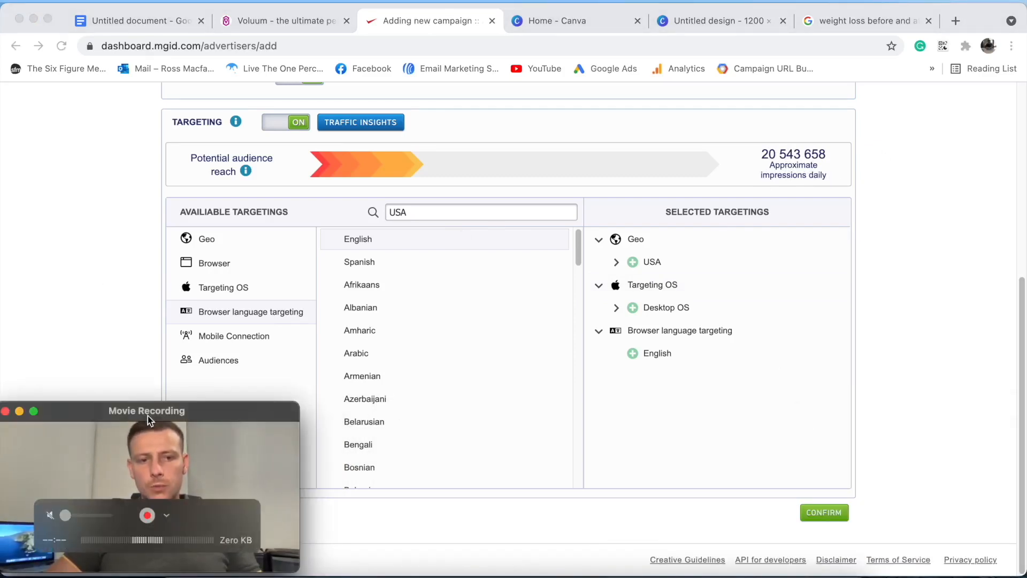
pyautogui.moveTo(148, 416); pyautogui.dragTo(158, 416)
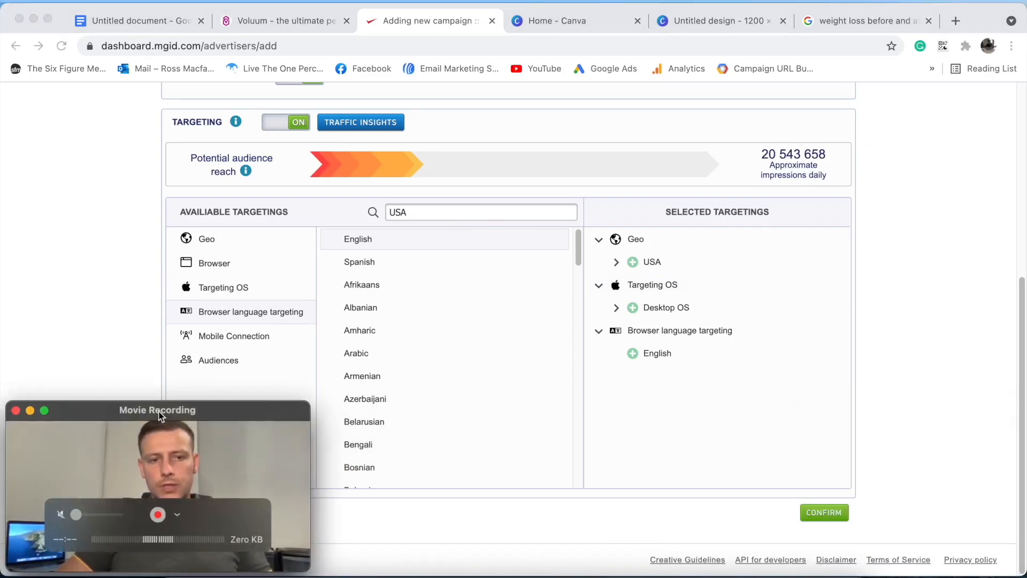
pyautogui.click(821, 512)
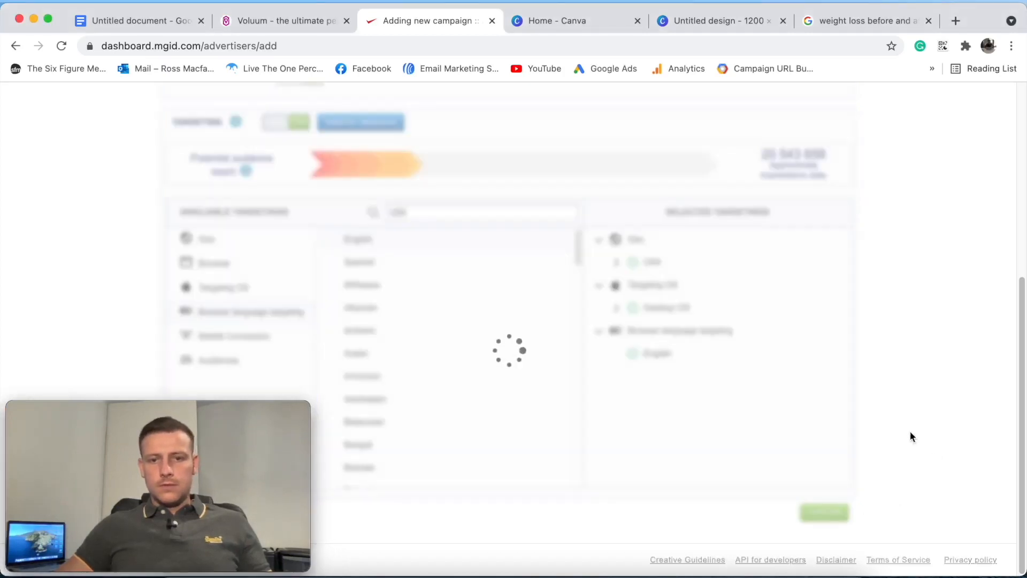
# - Examine the remaining campaign sections, switching the schedule on to view its date and hourly options and off again
pyautogui.scroll(-15, 618, 315)
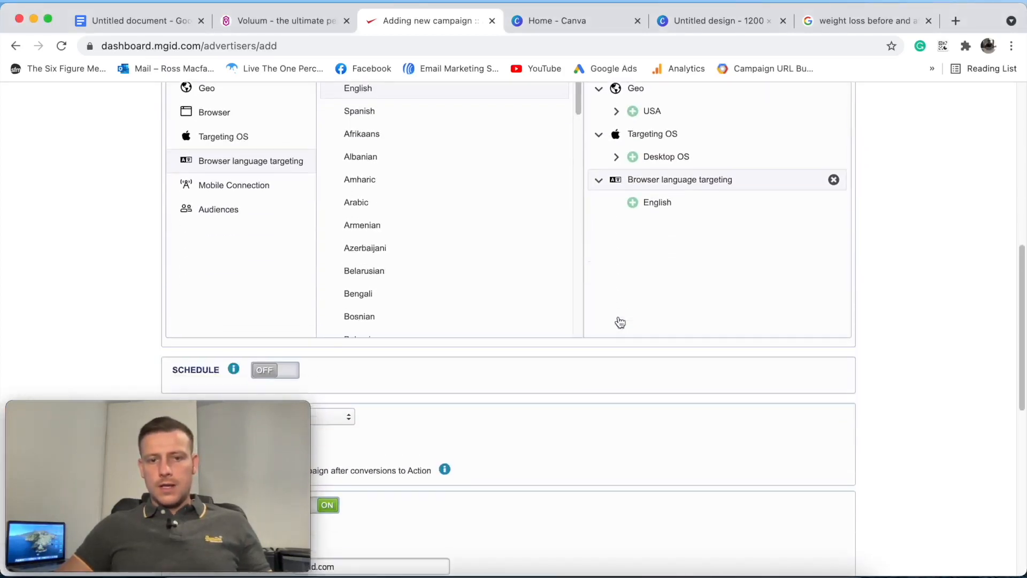
pyautogui.scroll(5, 589, 305)
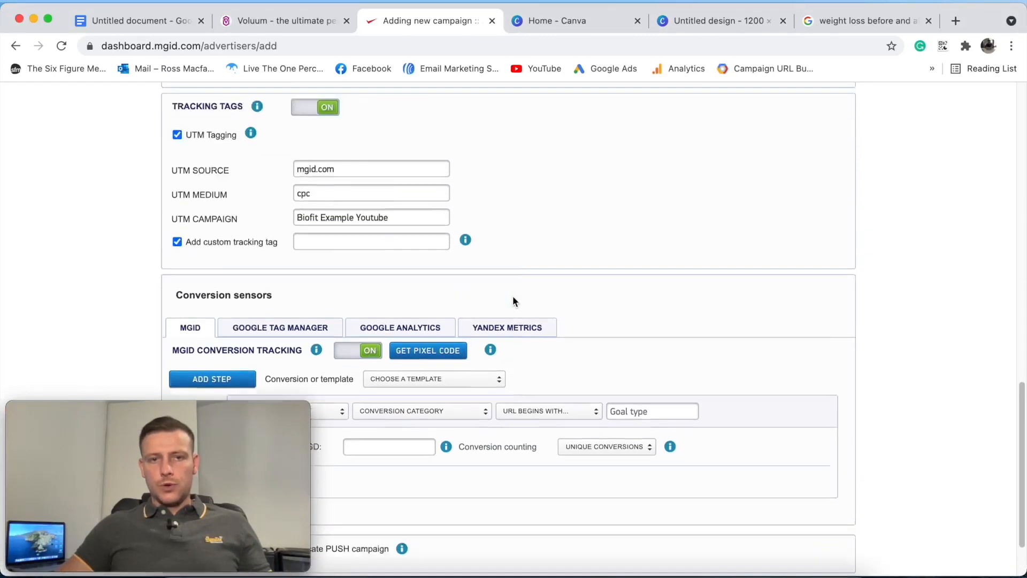
pyautogui.scroll(1, 562, 273)
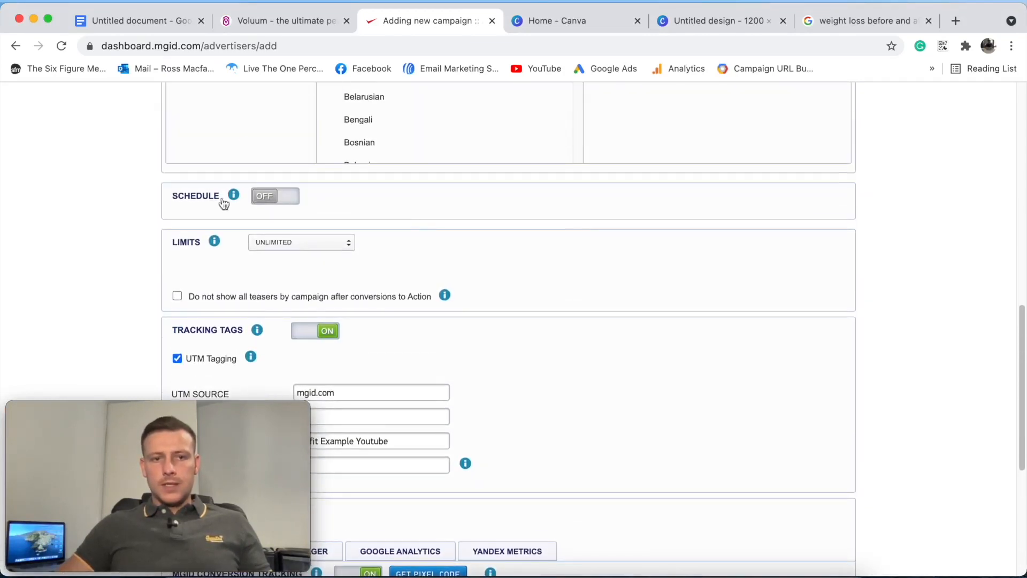
pyautogui.scroll(1, 459, 209)
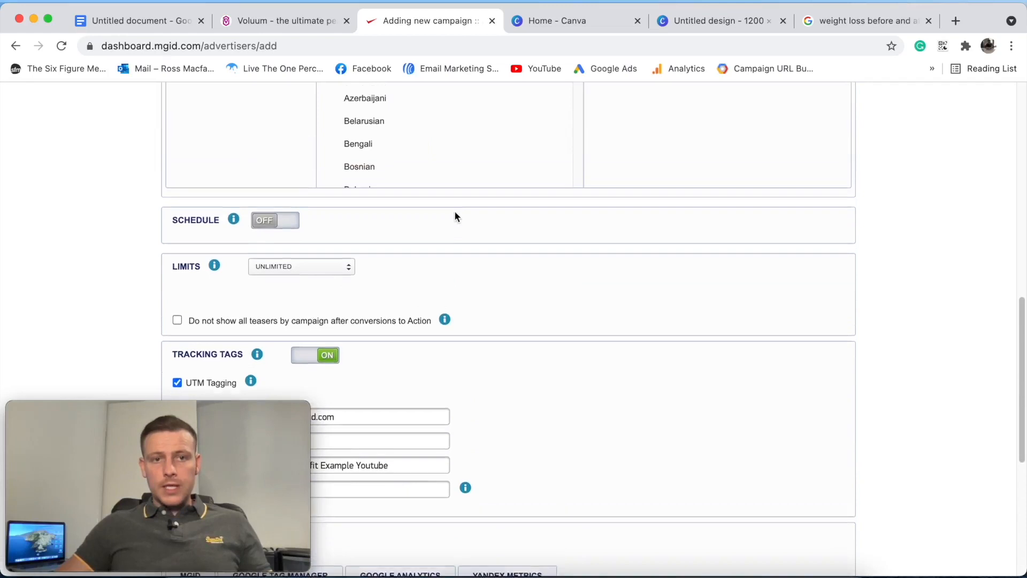
pyautogui.click(262, 233)
pyautogui.scroll(-3, 385, 252)
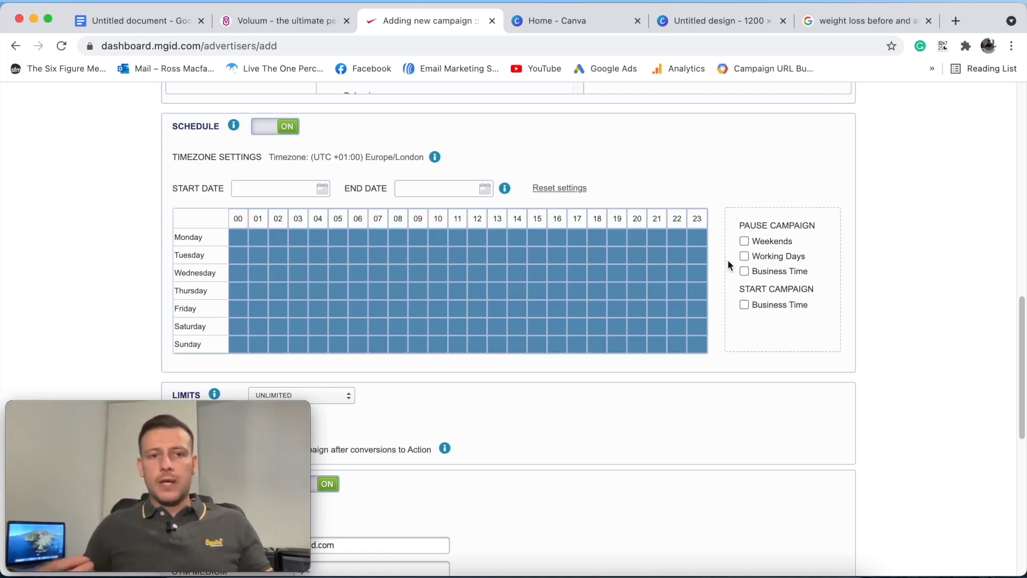
pyautogui.click(266, 128)
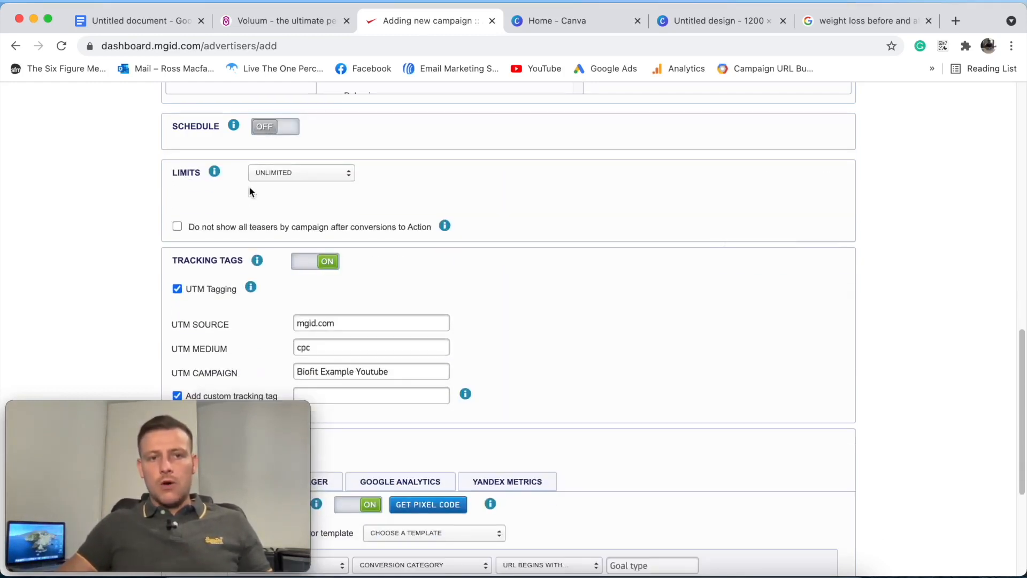
# - Limit the campaign by budget with a daily limit of $100
pyautogui.click(309, 178)
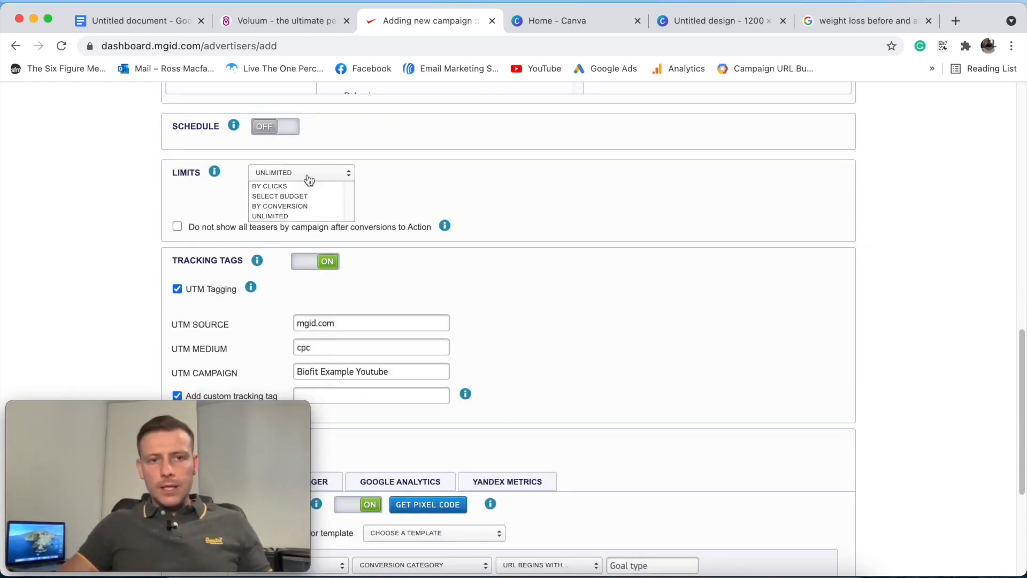
pyautogui.click(284, 197)
pyautogui.click(277, 203)
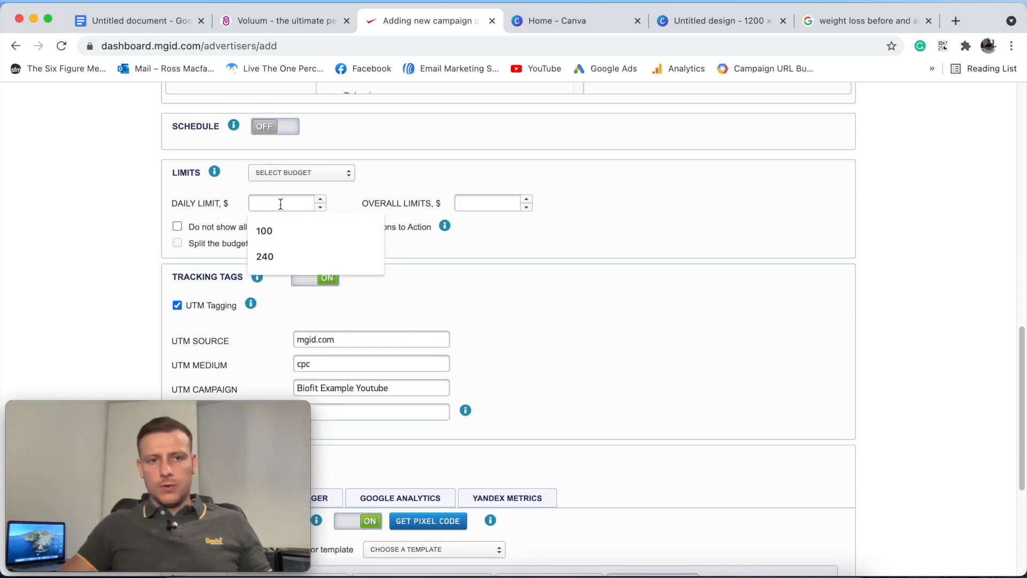
pyautogui.click(273, 237)
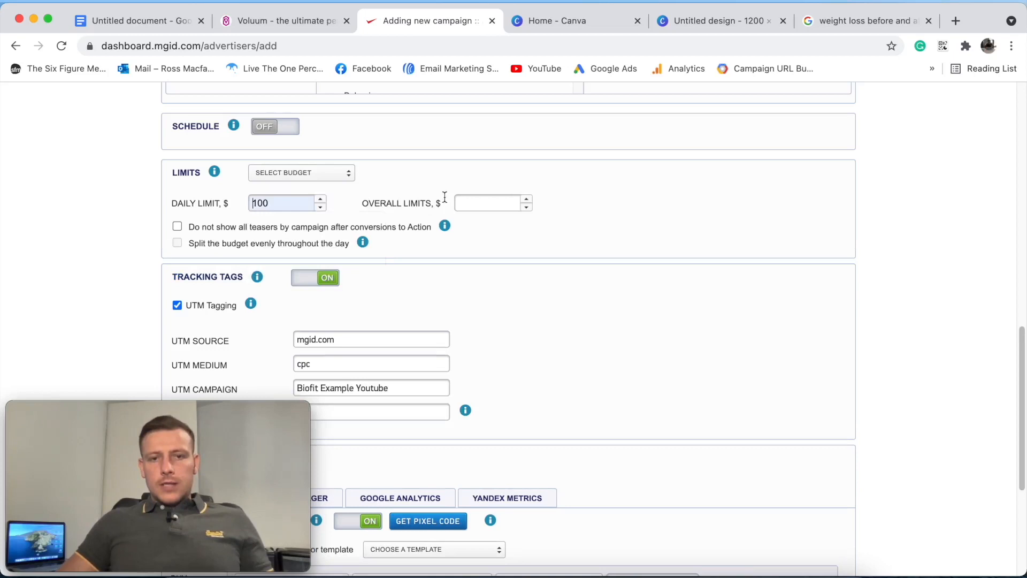
# - Set the campaign's overall limit to $3000 and daily limit to $240, and split the budget evenly throughout the day
pyautogui.click(467, 201)
pyautogui.click(470, 229)
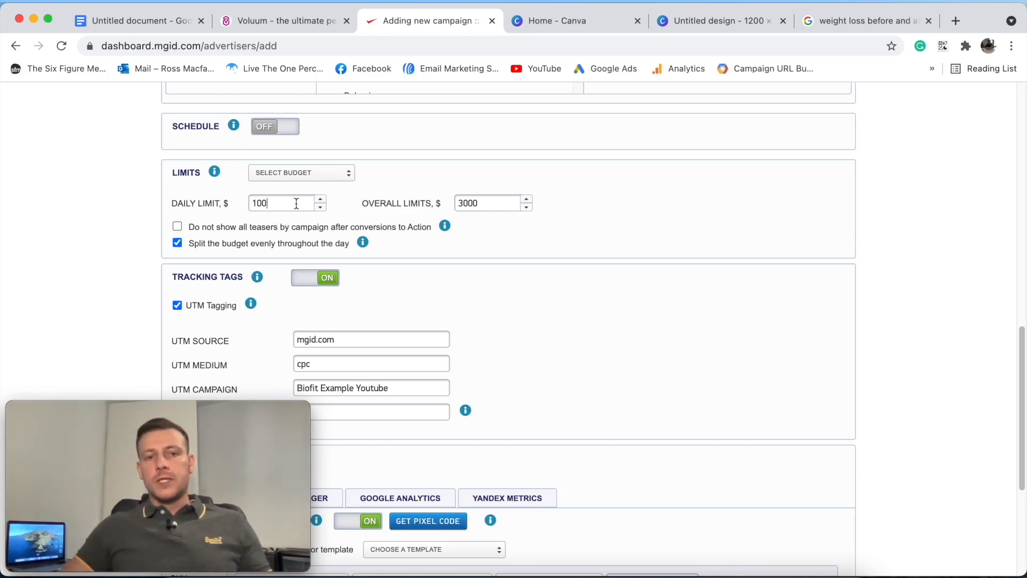
pyautogui.moveTo(296, 204); pyautogui.dragTo(175, 201)
pyautogui.press('BackSpace')
pyautogui.write('249')
pyautogui.press('BackSpace')
pyautogui.write('0')
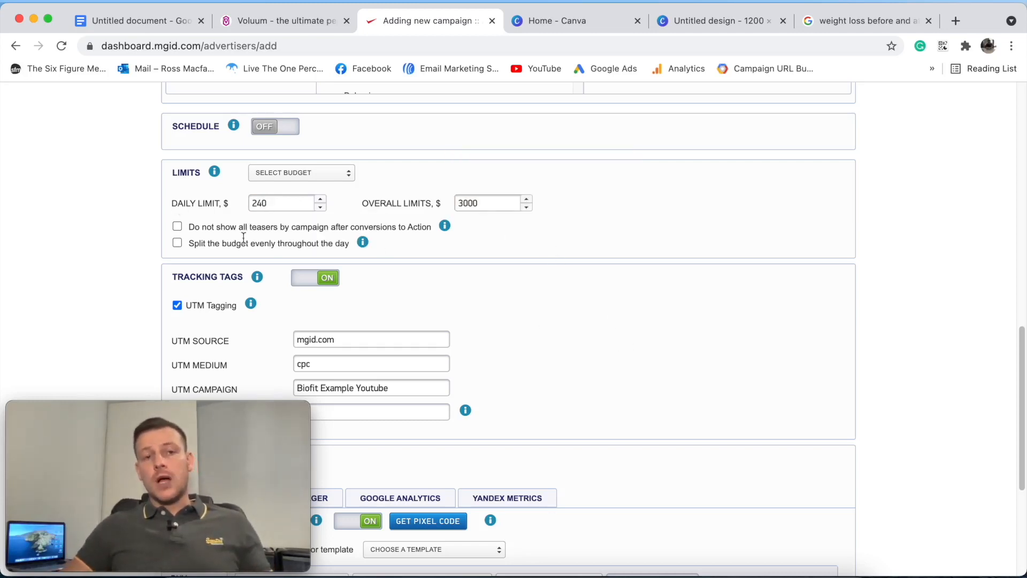
pyautogui.click(177, 244)
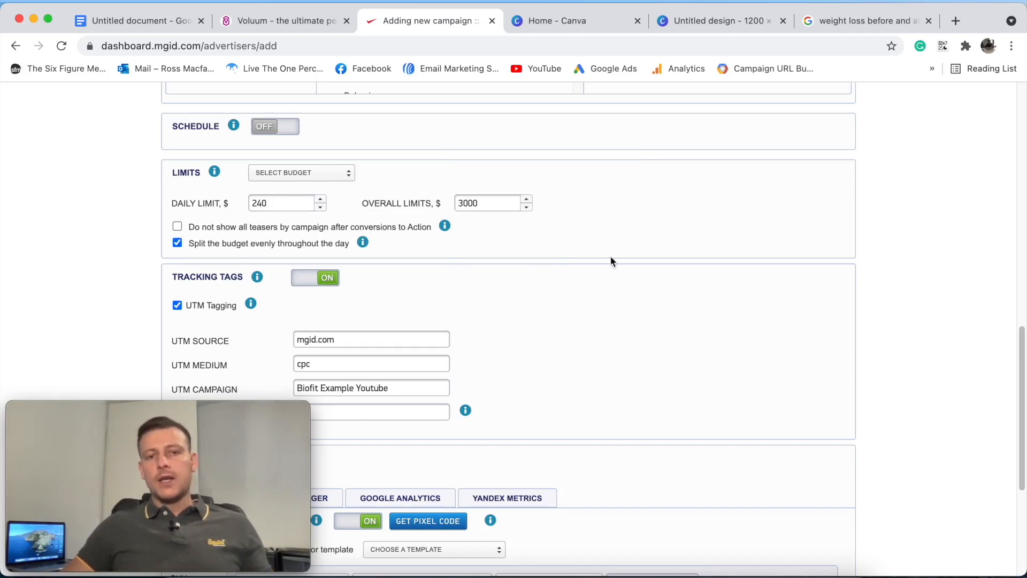
# - Switch off the campaign's tracking tags and MGID conversion tracking
pyautogui.scroll(-3, 611, 264)
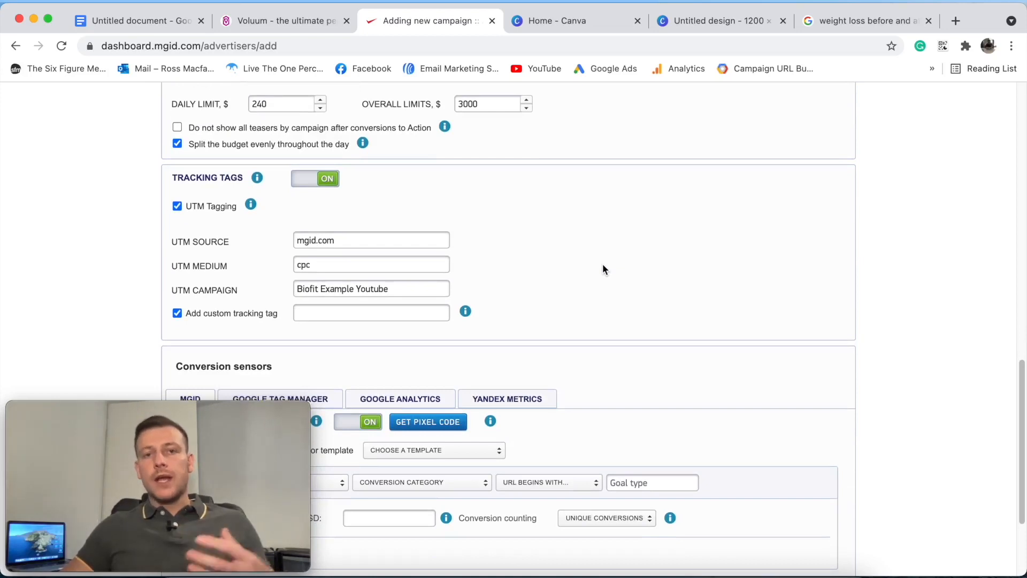
pyautogui.click(331, 183)
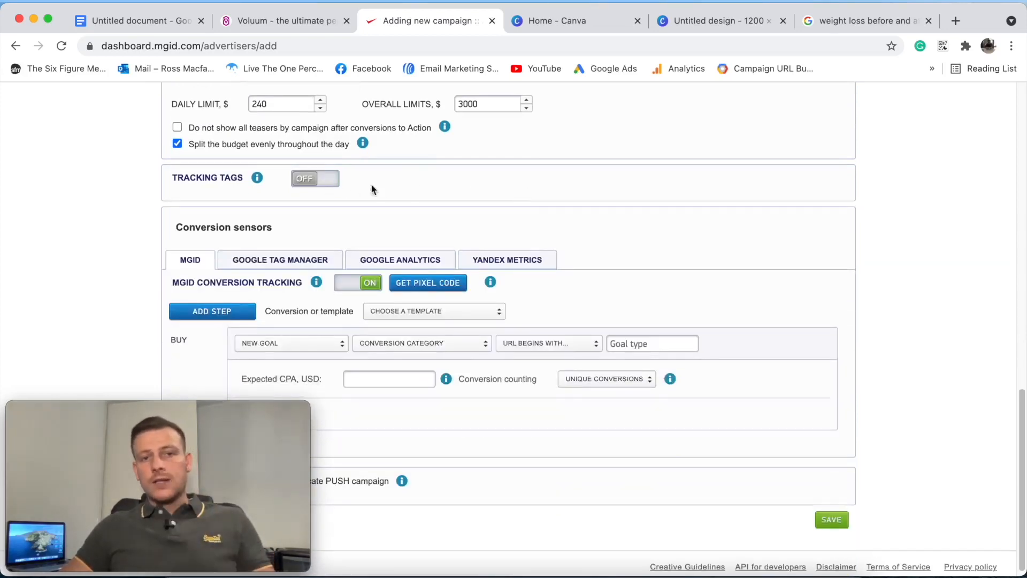
pyautogui.scroll(-1, 611, 190)
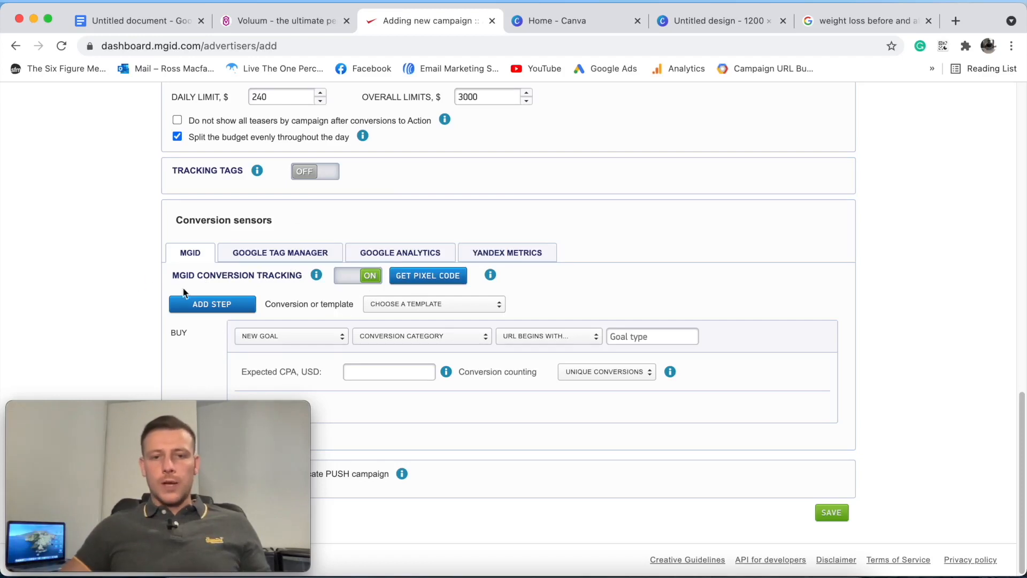
pyautogui.click(371, 284)
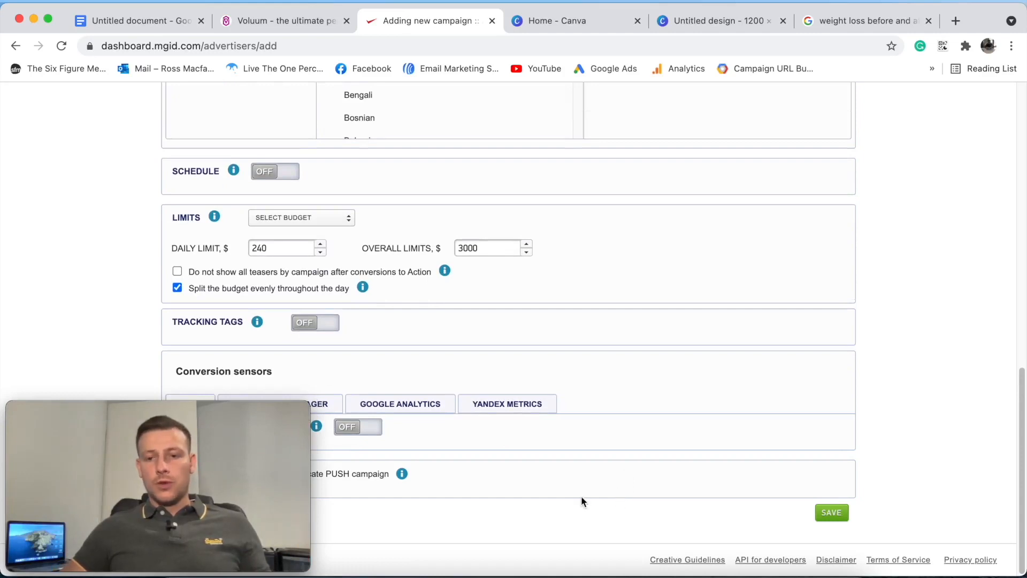
# - Save the campaign without tracking and start creating teasers for it
pyautogui.click(835, 515)
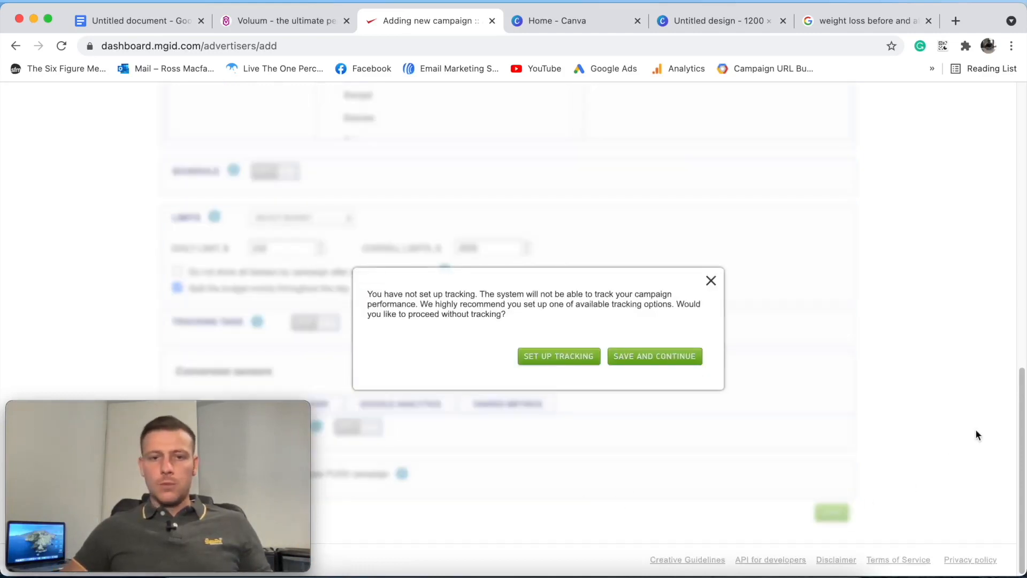
pyautogui.click(655, 358)
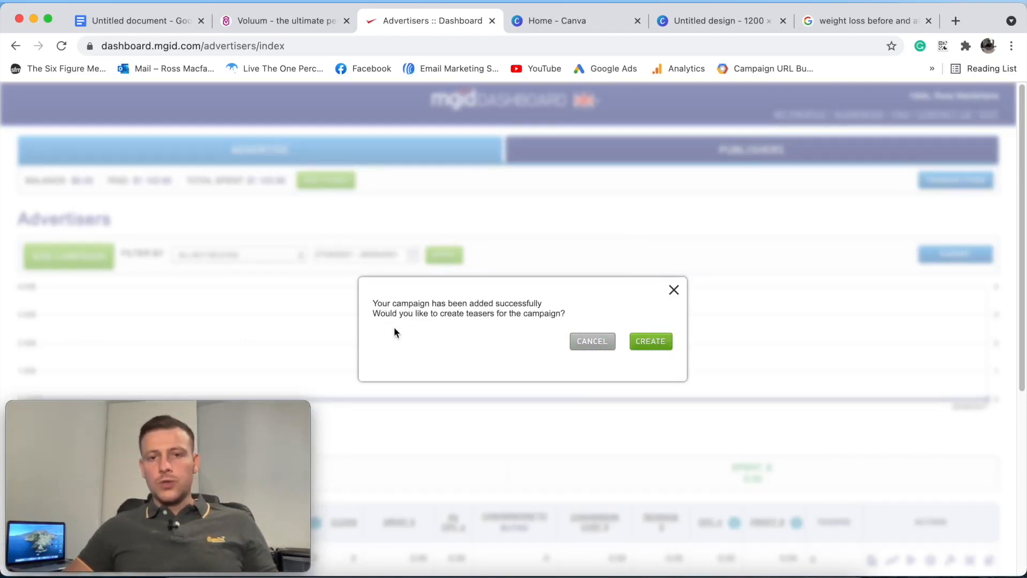
pyautogui.click(650, 341)
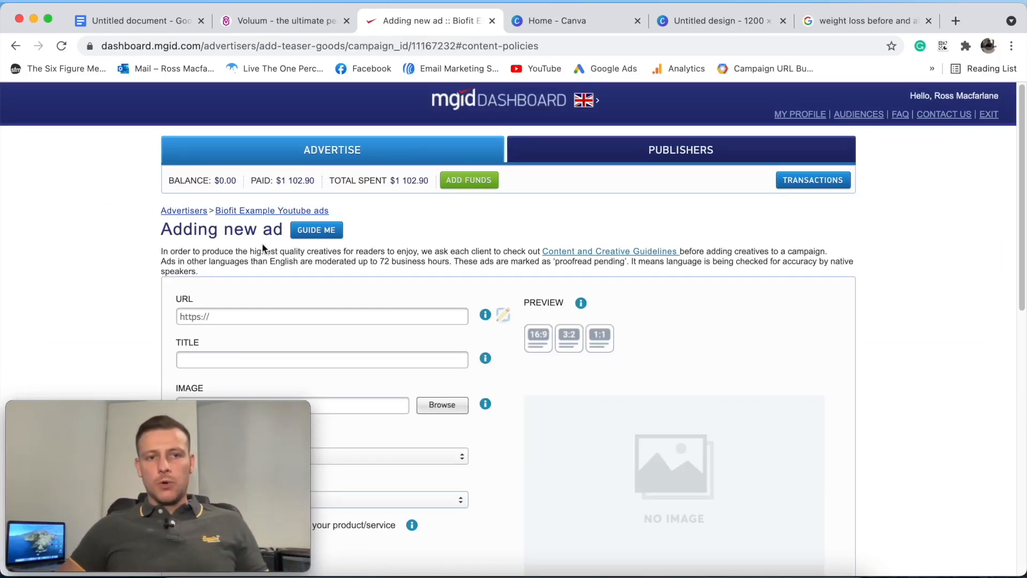
# - Copy the campaign URL from the new Voluum campaign and use it as the MGID ad's URL
pyautogui.click(261, 25)
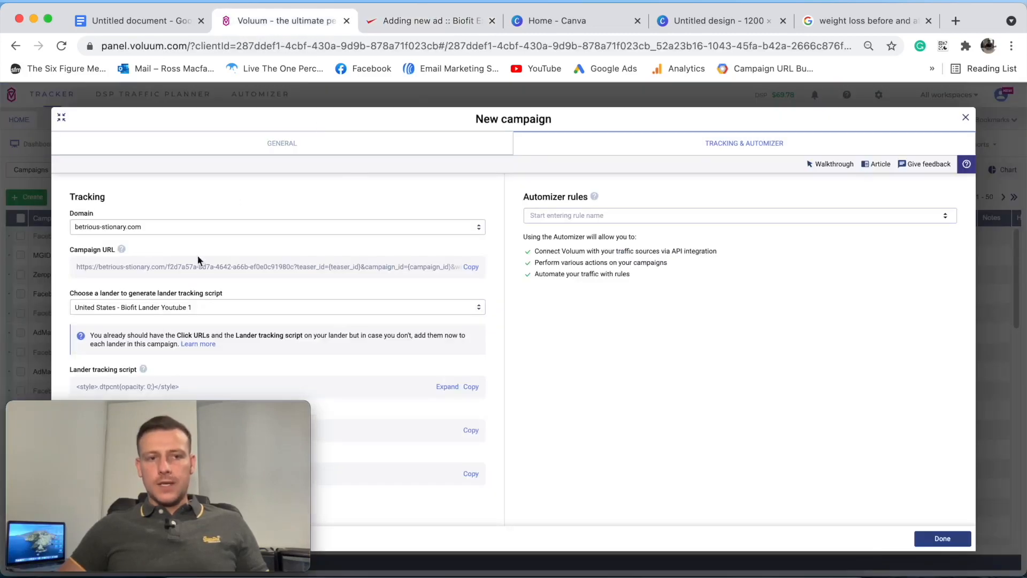
pyautogui.click(474, 269)
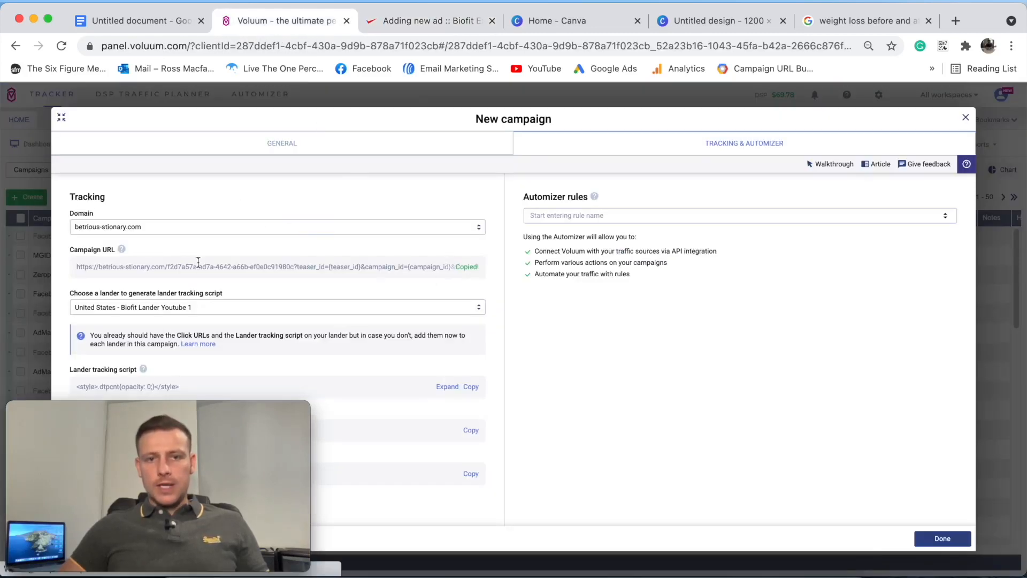
pyautogui.click(436, 21)
pyautogui.click(221, 314)
pyautogui.press('super+v')
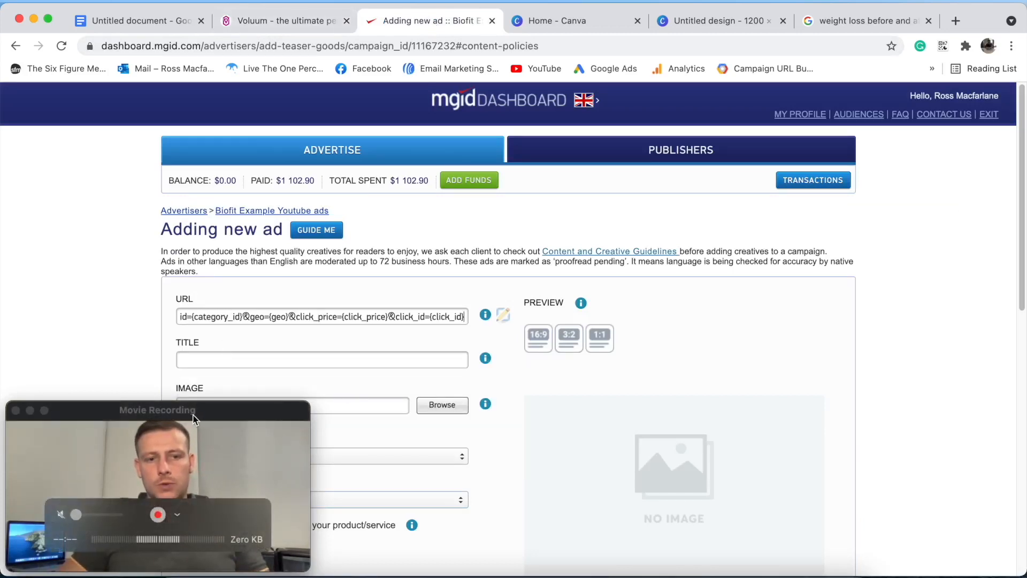
# - Copy the headline "Simple Weight Loss Trick! Stuff Your Face & Strip Belly Fat" from the Google Doc into the ad's title
pyautogui.scroll(-5, 668, 254)
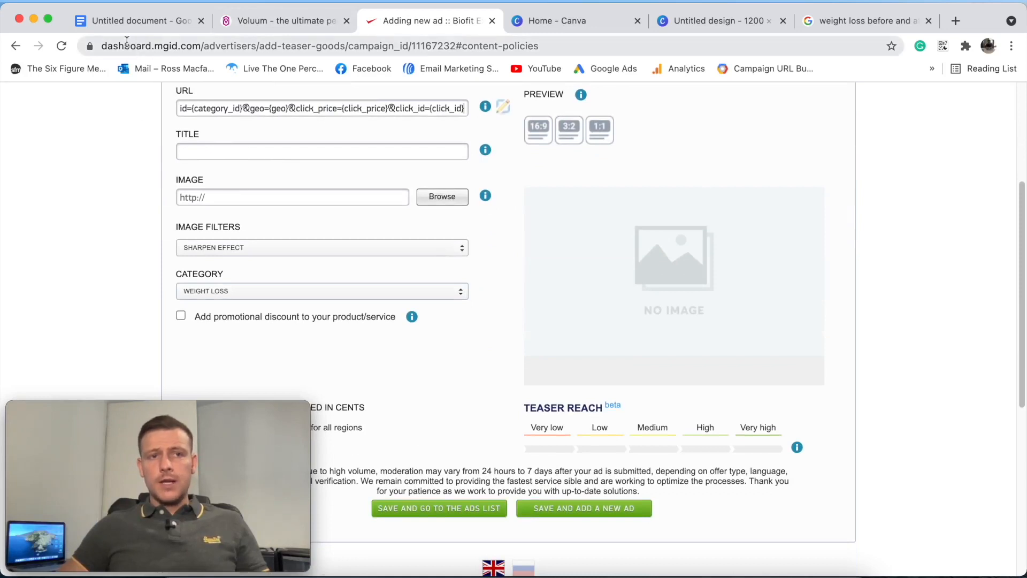
pyautogui.click(115, 22)
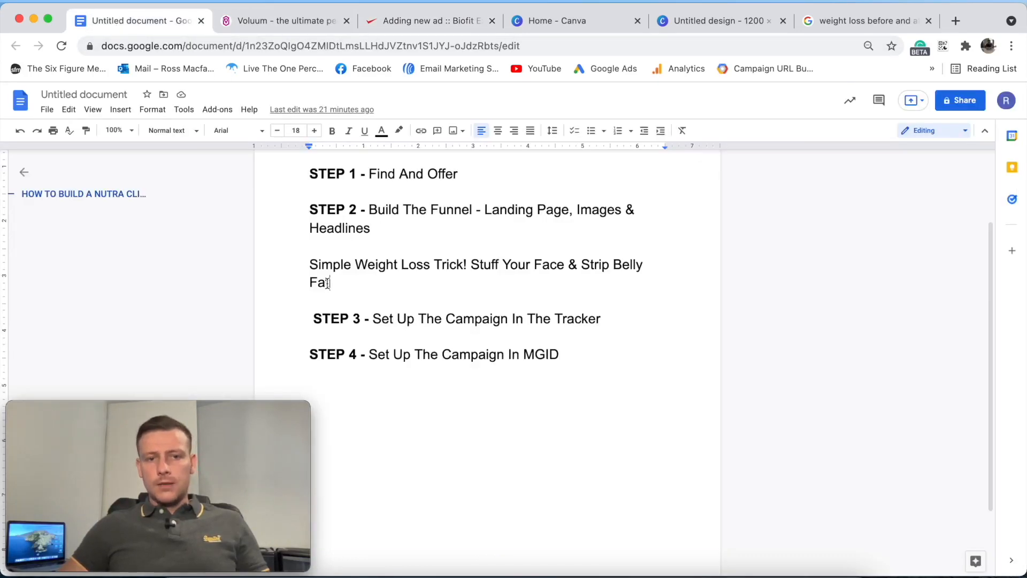
pyautogui.moveTo(328, 284); pyautogui.dragTo(292, 252)
pyautogui.press('super+c')
pyautogui.click(423, 20)
pyautogui.click(206, 148)
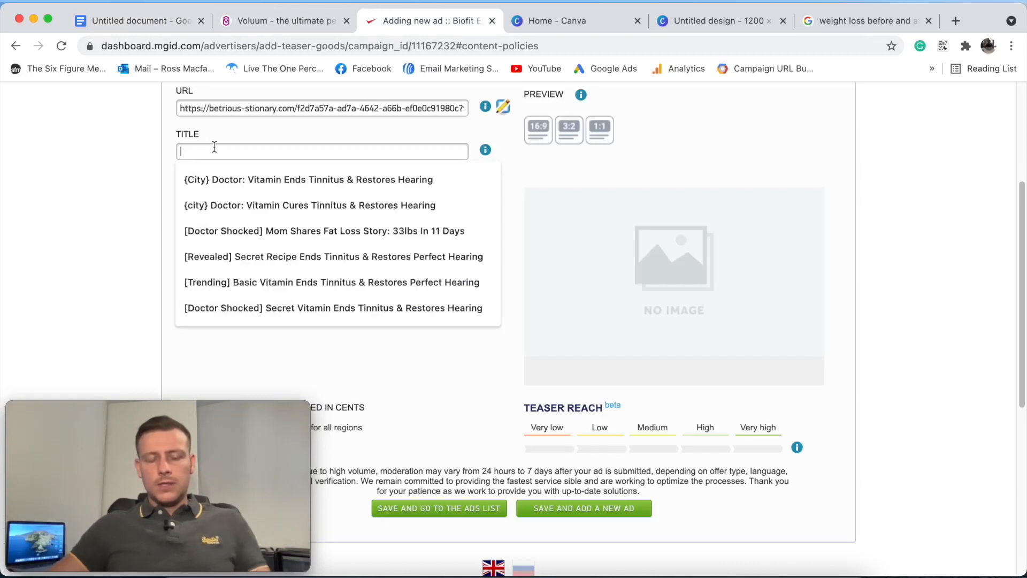
pyautogui.press('super+v')
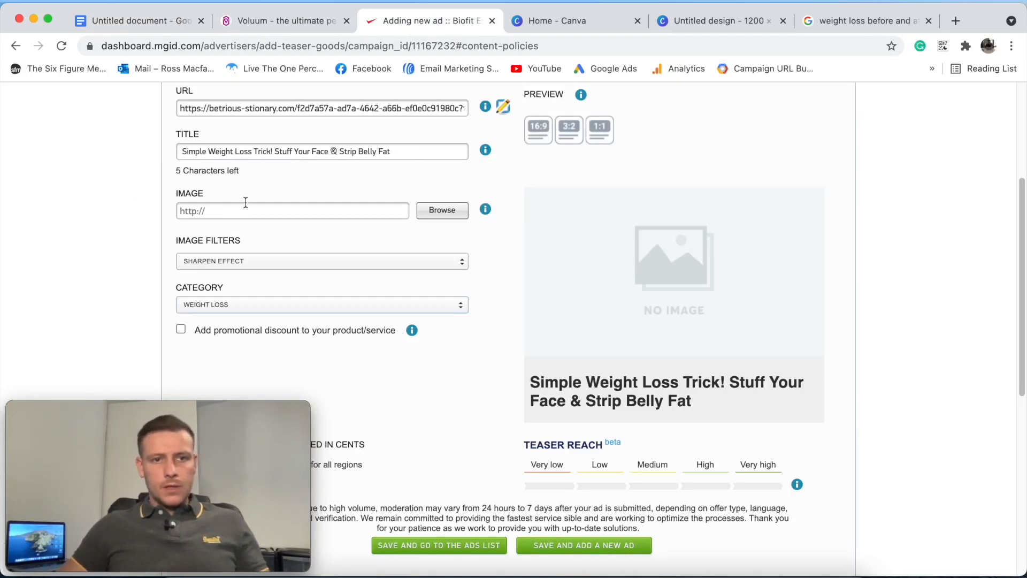
# - Upload Biotfit Image 1.jpeg from Downloads as the ad image
pyautogui.click(436, 216)
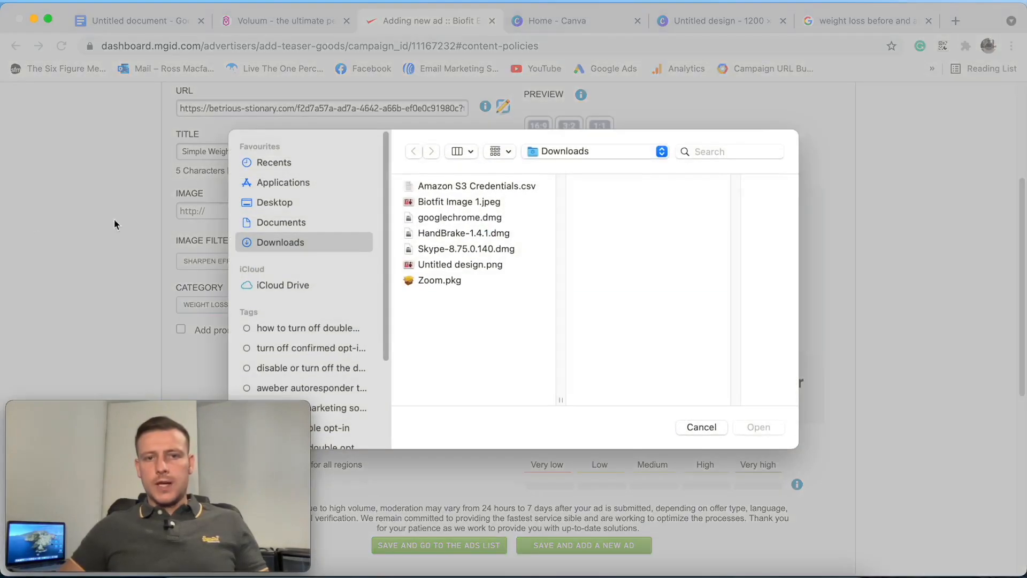
pyautogui.click(457, 203)
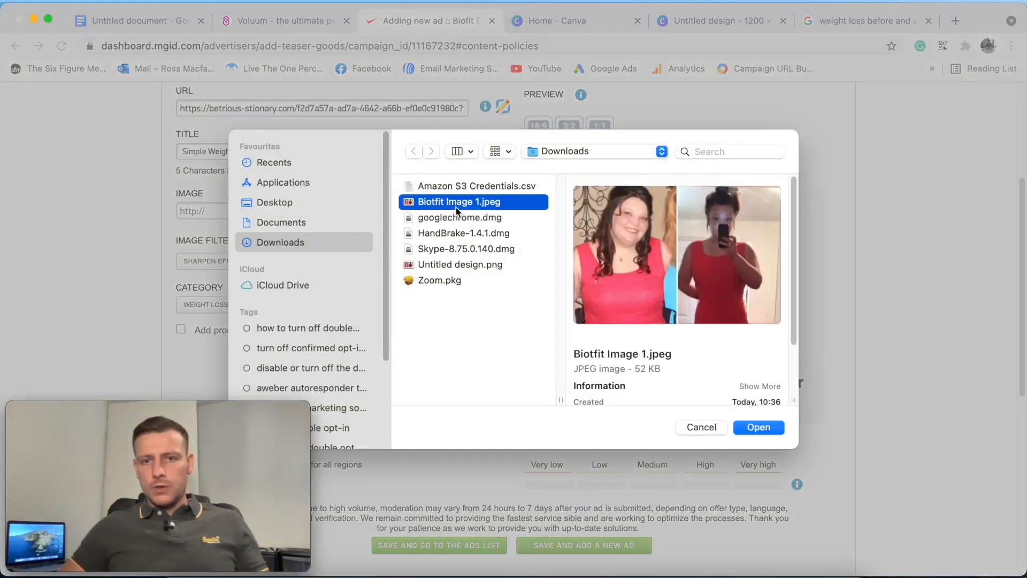
pyautogui.click(766, 427)
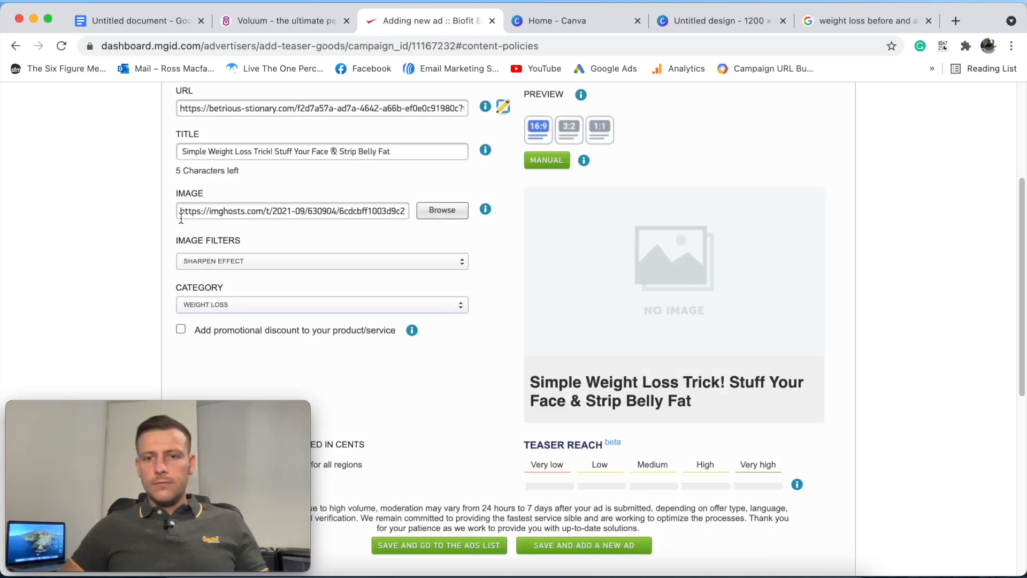
# - Check the 3:2 and 1:1 previews, and try moving the image's focal point onto the right-hand photo
pyautogui.click(570, 130)
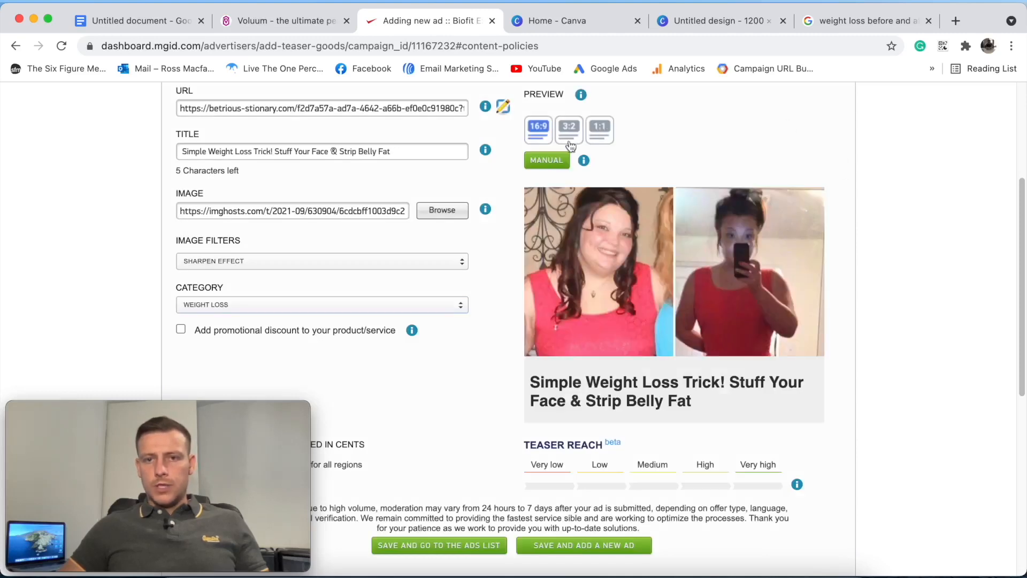
pyautogui.click(598, 131)
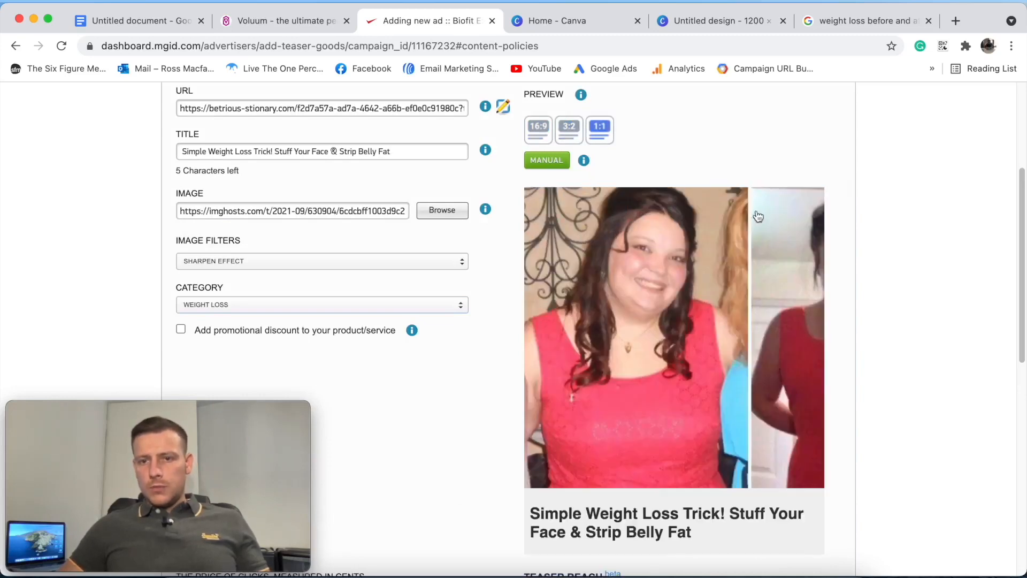
pyautogui.click(553, 163)
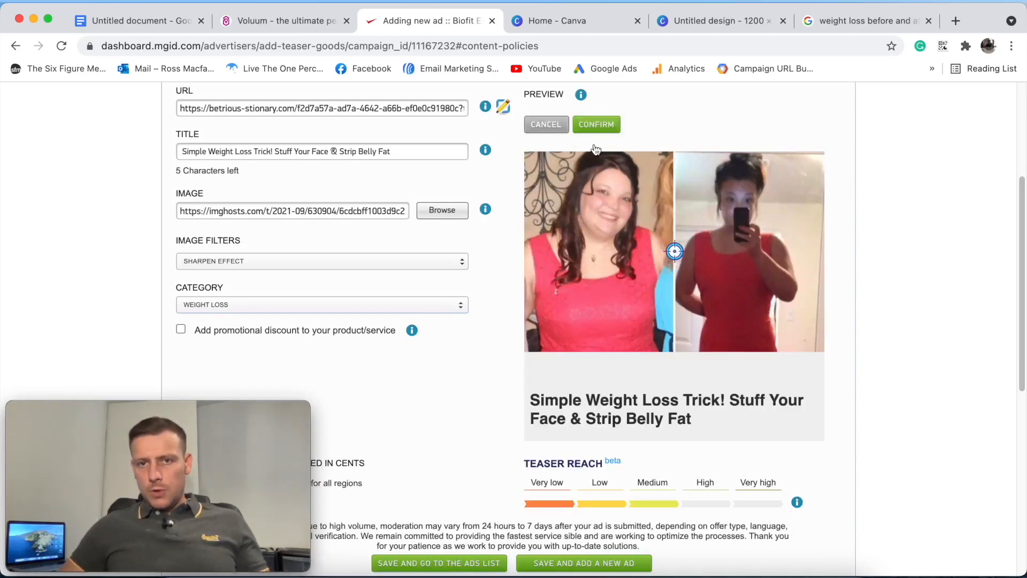
pyautogui.scroll(3, 626, 222)
pyautogui.moveTo(678, 371); pyautogui.dragTo(725, 364)
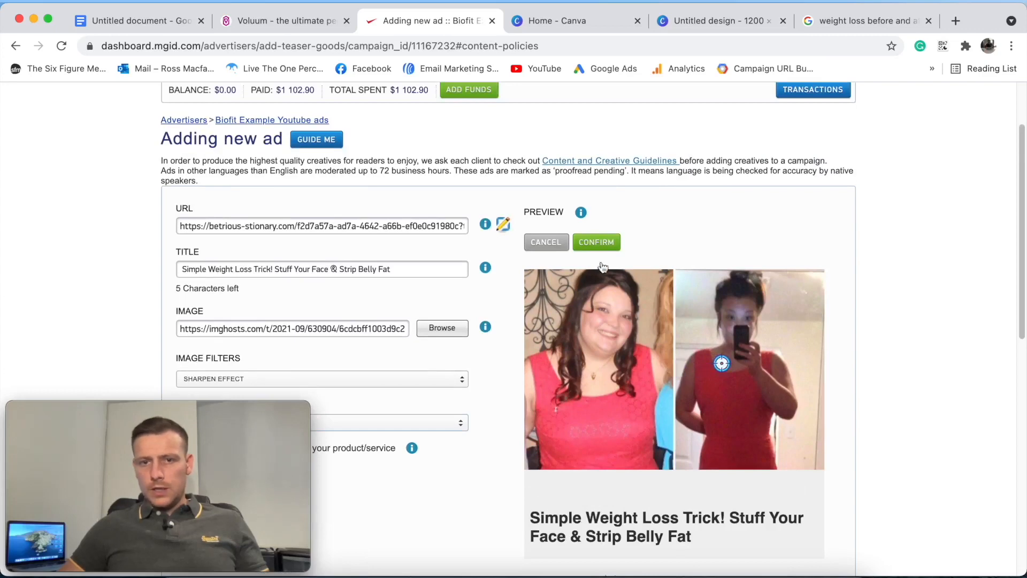
pyautogui.click(598, 244)
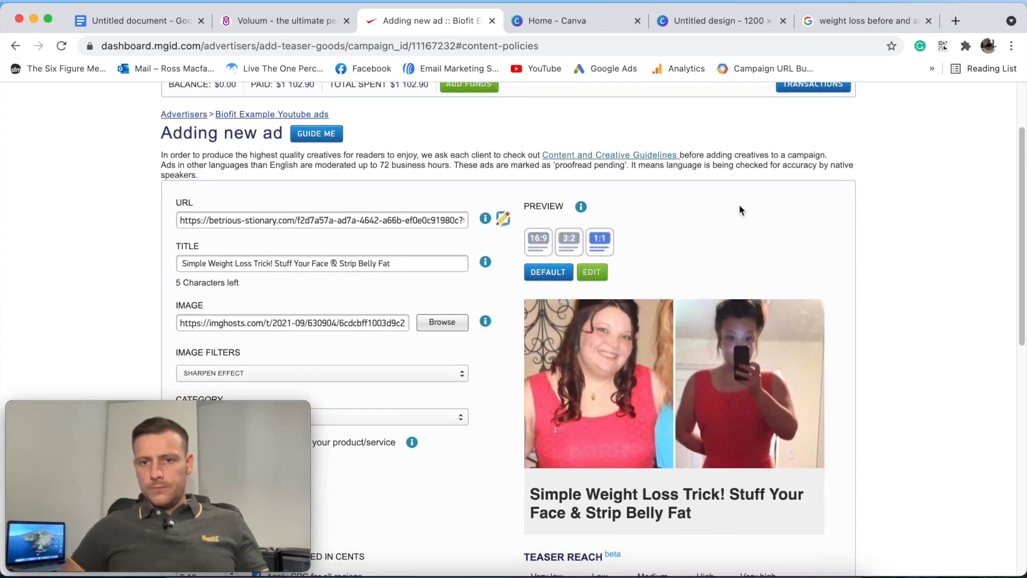
# - Move the image's focal point slightly left of centre, confirm it, and compare the 1:1, 3:2 and 16:9 previews
pyautogui.click(588, 274)
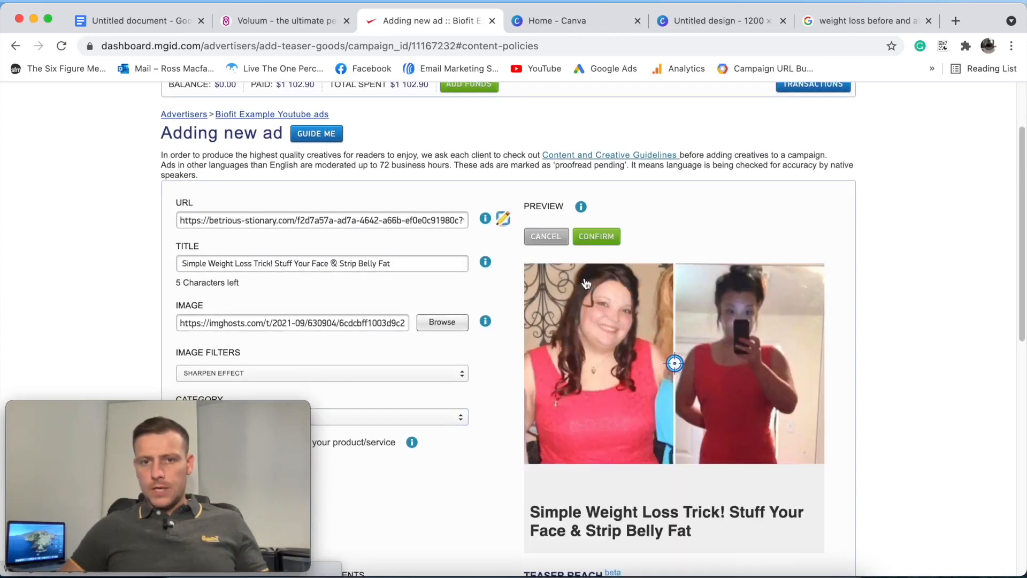
pyautogui.scroll(-2, 688, 222)
pyautogui.moveTo(675, 297); pyautogui.dragTo(647, 298)
pyautogui.click(595, 170)
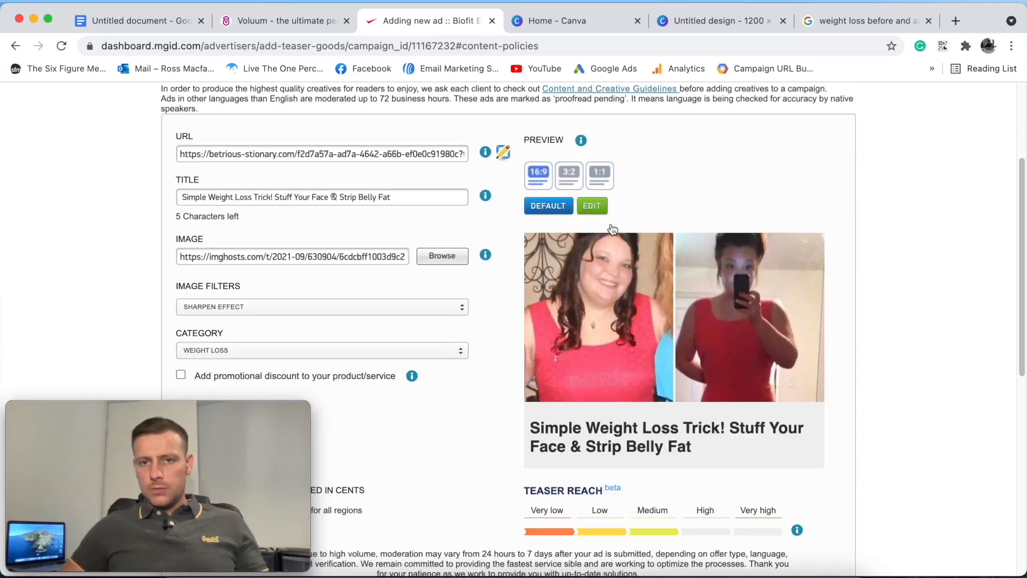
pyautogui.click(598, 179)
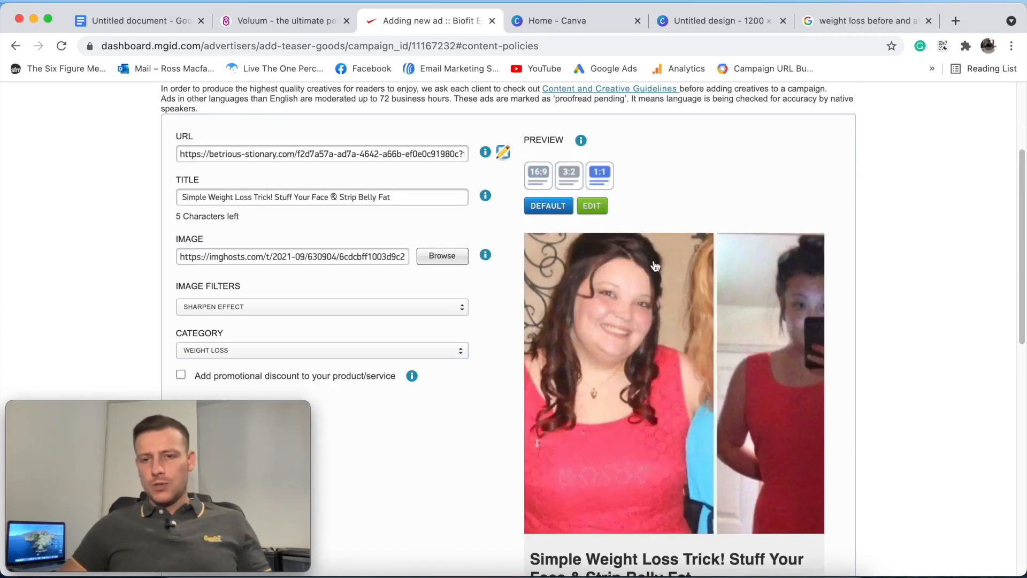
pyautogui.click(538, 181)
pyautogui.click(567, 182)
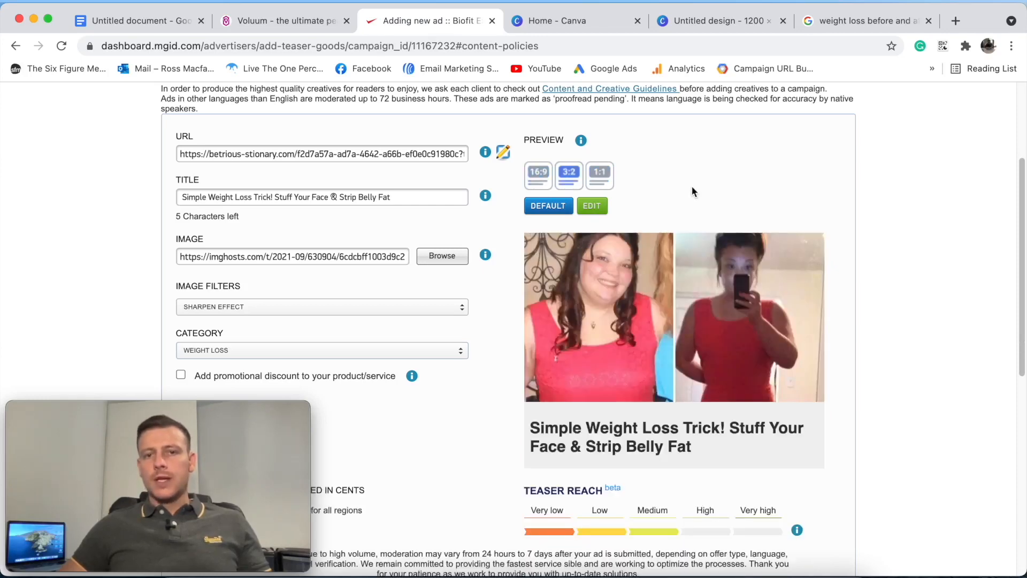
pyautogui.click(543, 185)
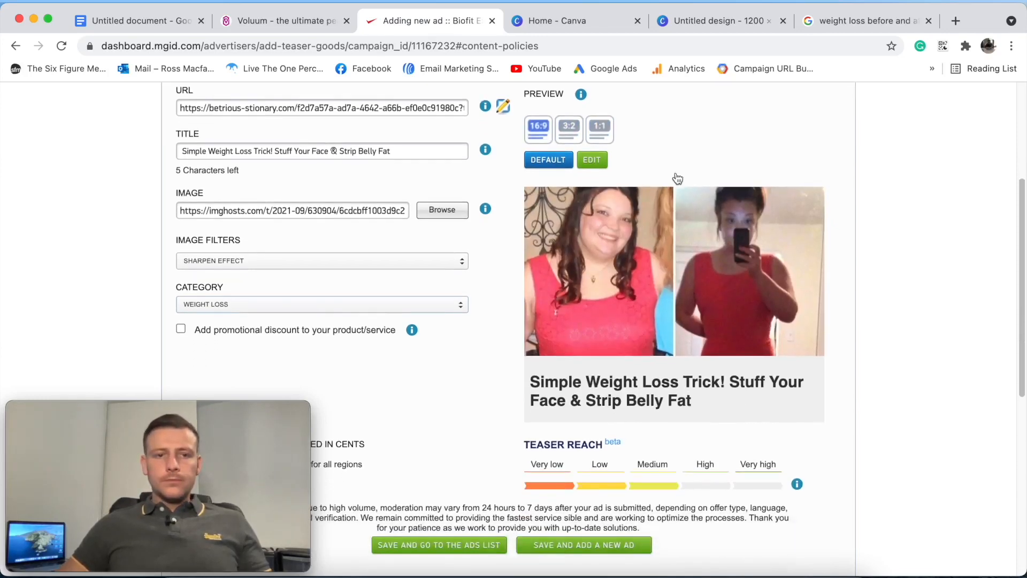
# - Apply the Saturation Effect filter to the ad image and set the click price to 5 cents
pyautogui.scroll(-5, 675, 176)
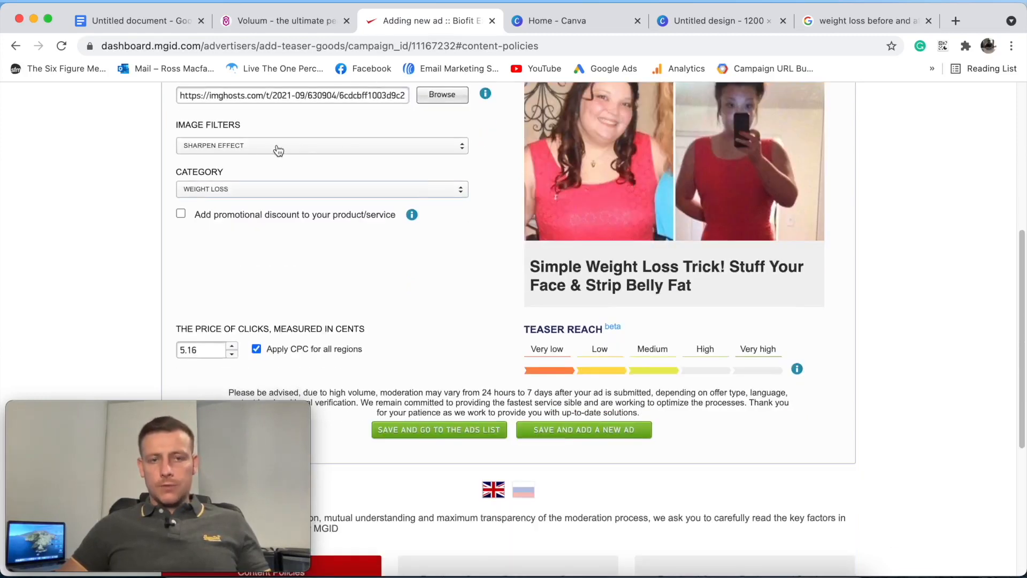
pyautogui.click(277, 149)
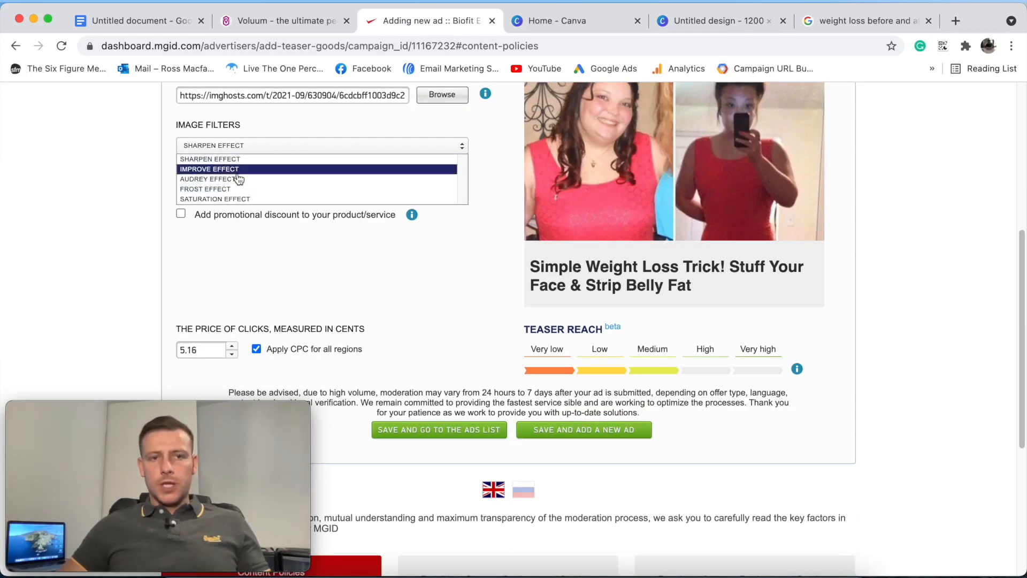
pyautogui.click(230, 199)
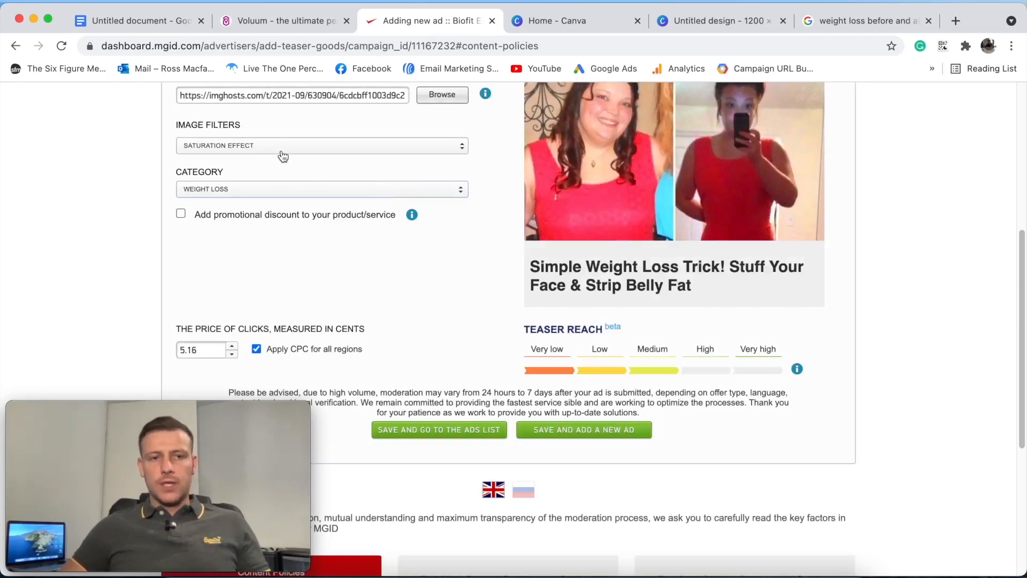
pyautogui.scroll(-5, 371, 216)
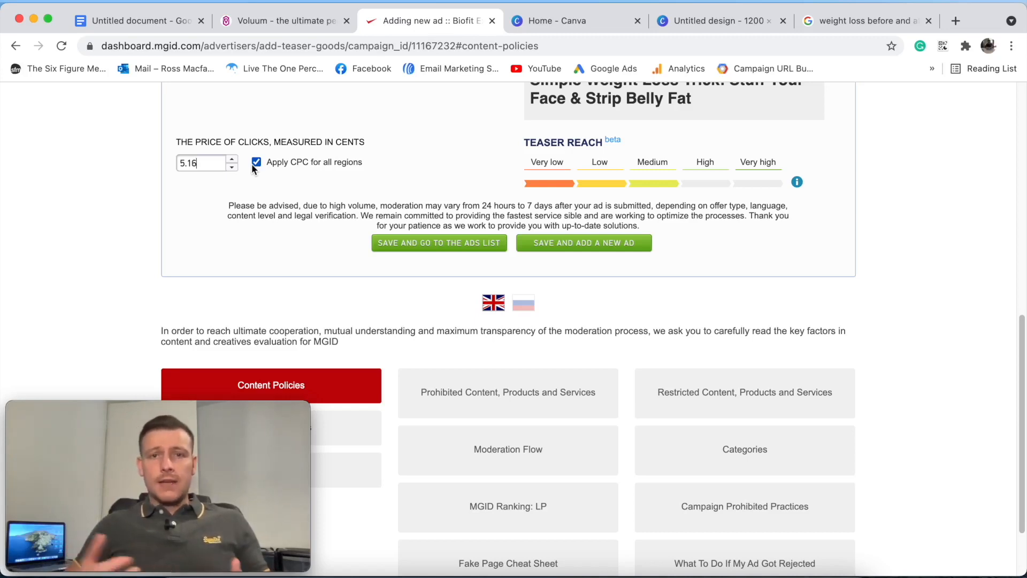
pyautogui.press('BackSpace')
pyautogui.press('BackSpace')
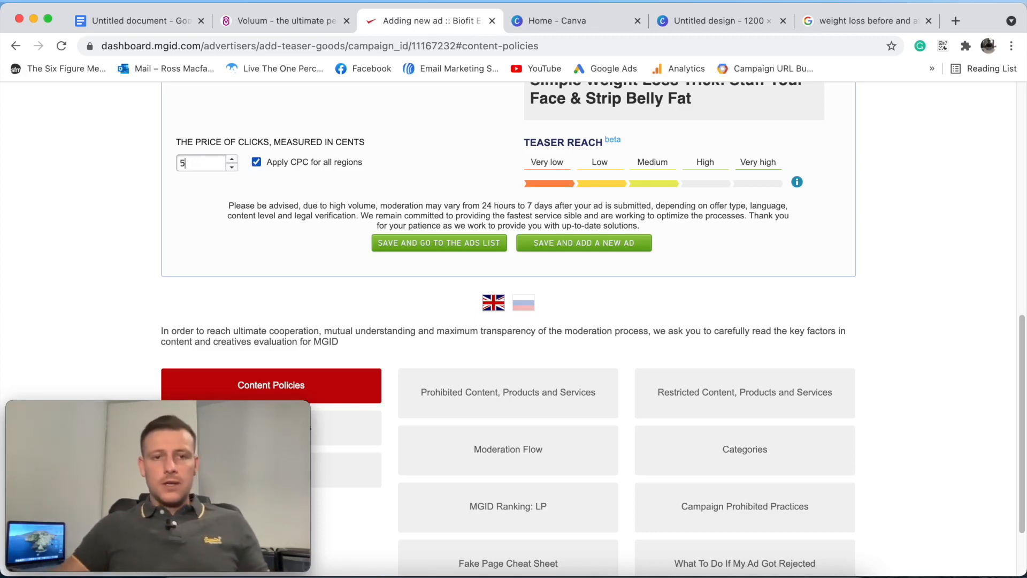
# - Save the ad, go to the ads list, and postpone adding further ads
pyautogui.scroll(-3, 216, 214)
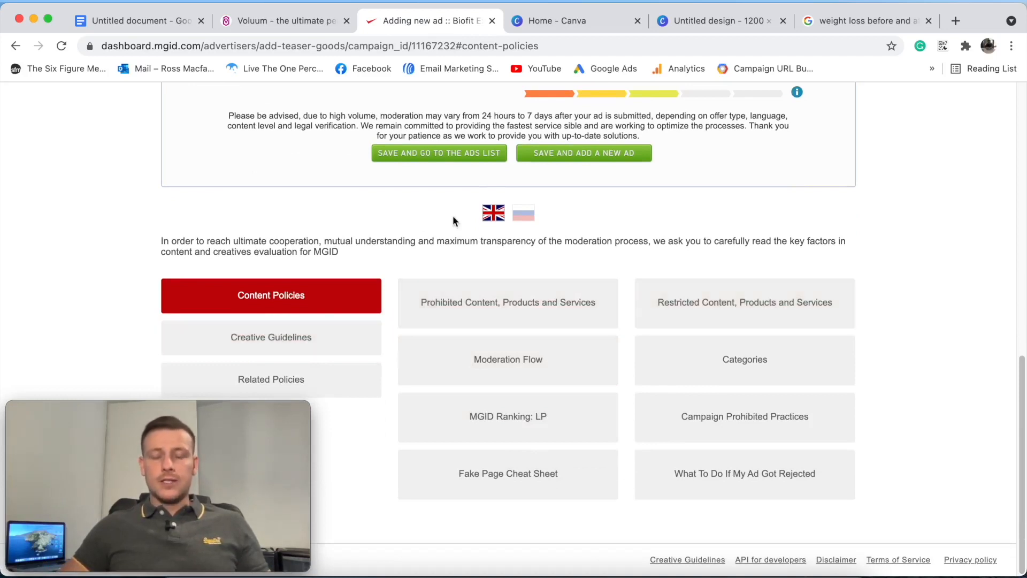
pyautogui.scroll(5, 303, 220)
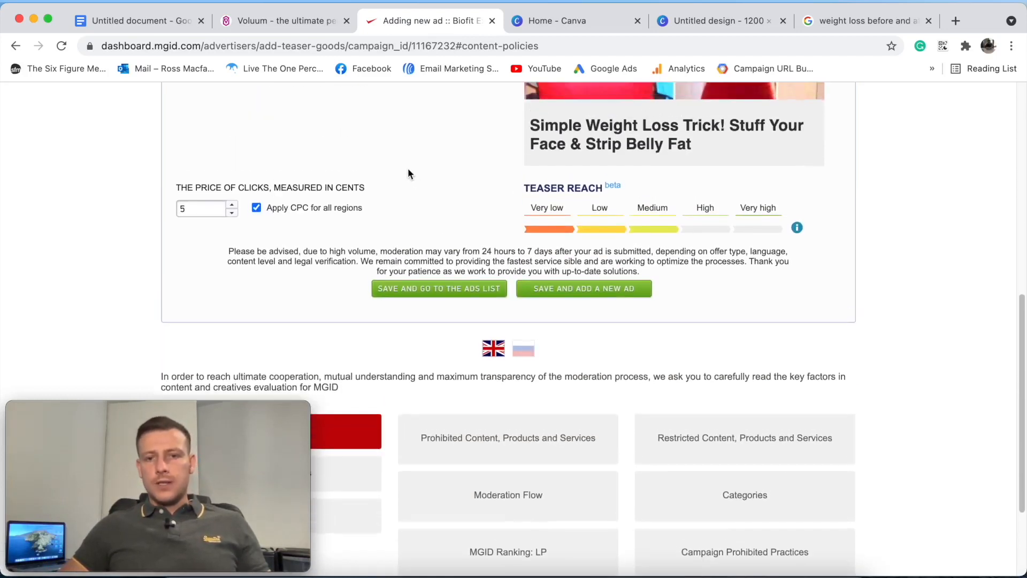
pyautogui.scroll(3, 406, 171)
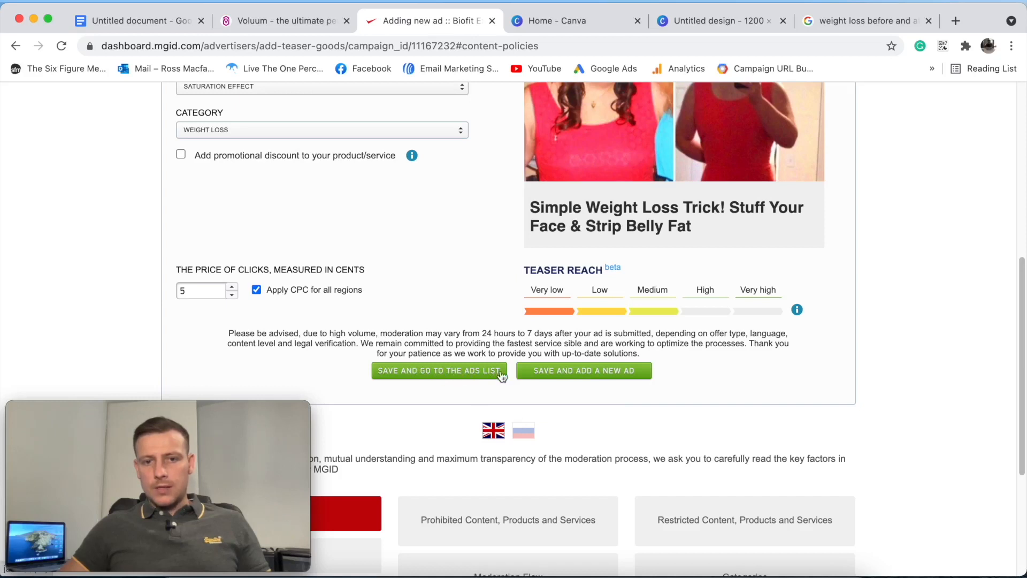
pyautogui.click(446, 376)
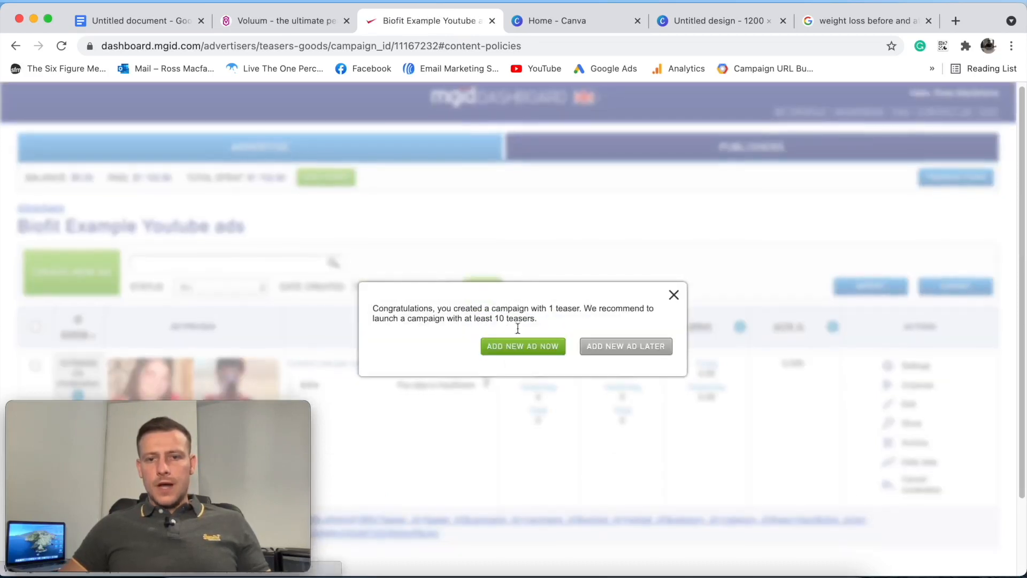
pyautogui.click(627, 346)
pyautogui.scroll(-3, 535, 294)
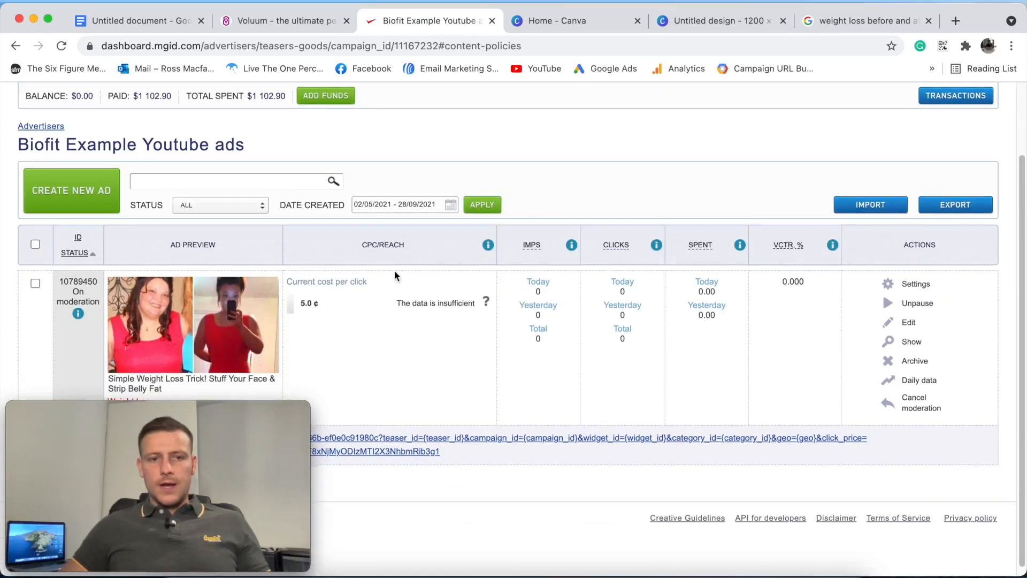